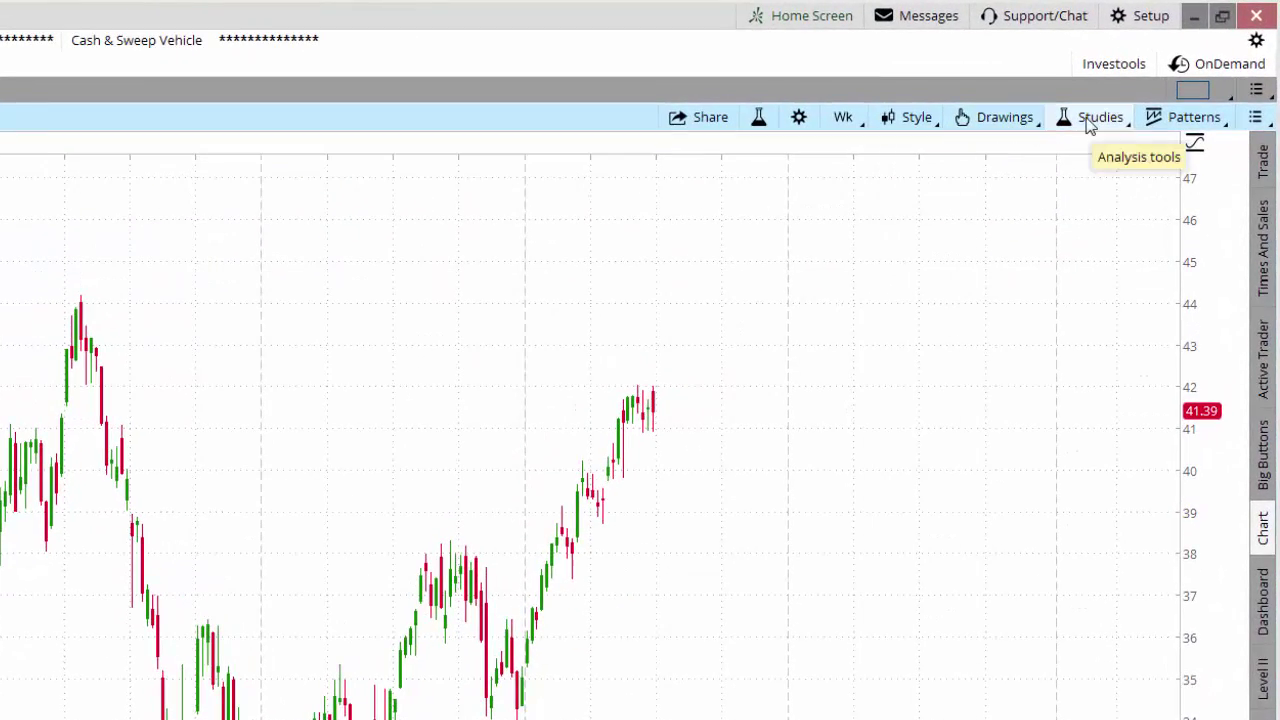
- Add the CCI study from the full study list to the EEM weekly chart
click(1090, 120)
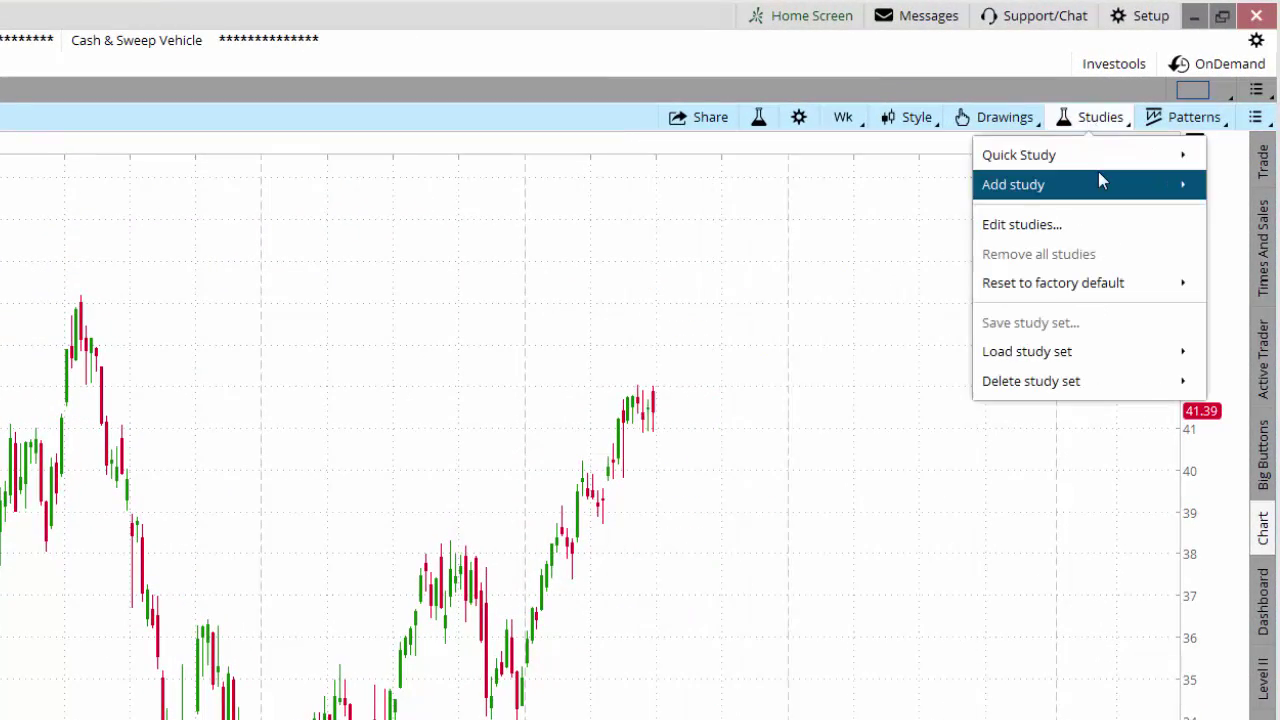
mouse_move(1092, 184)
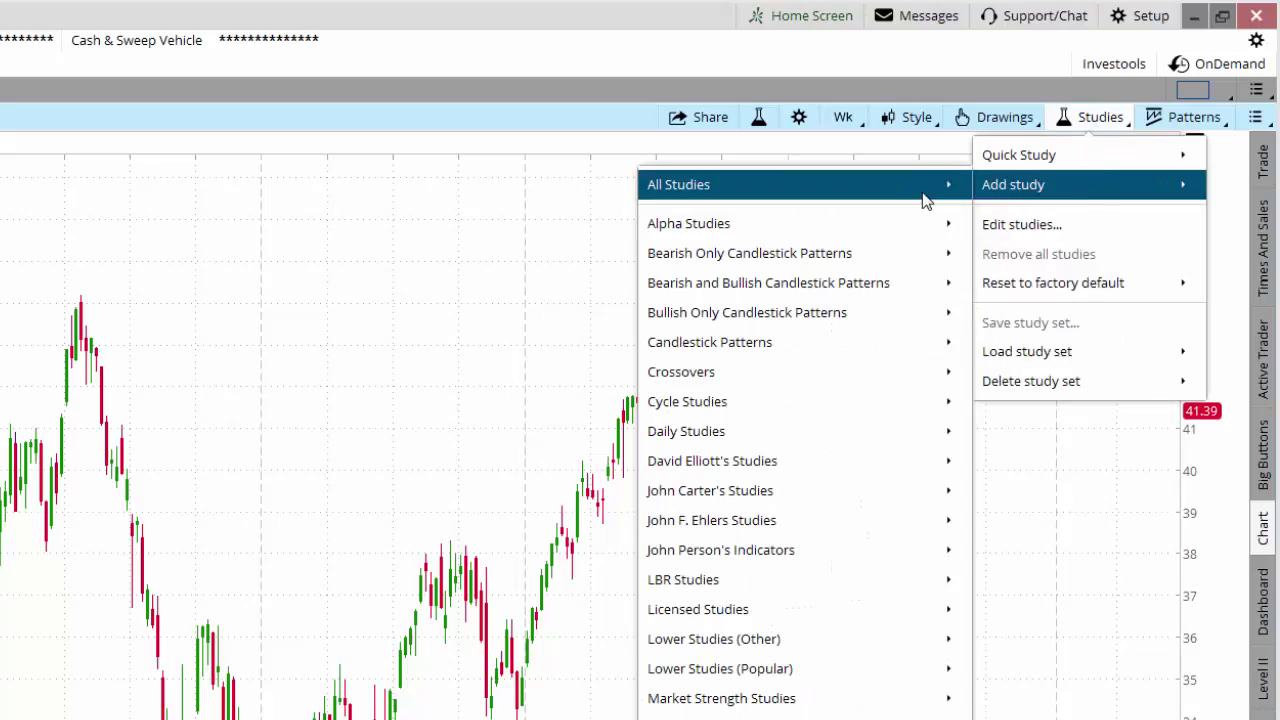
mouse_move(924, 196)
mouse_move(1034, 242)
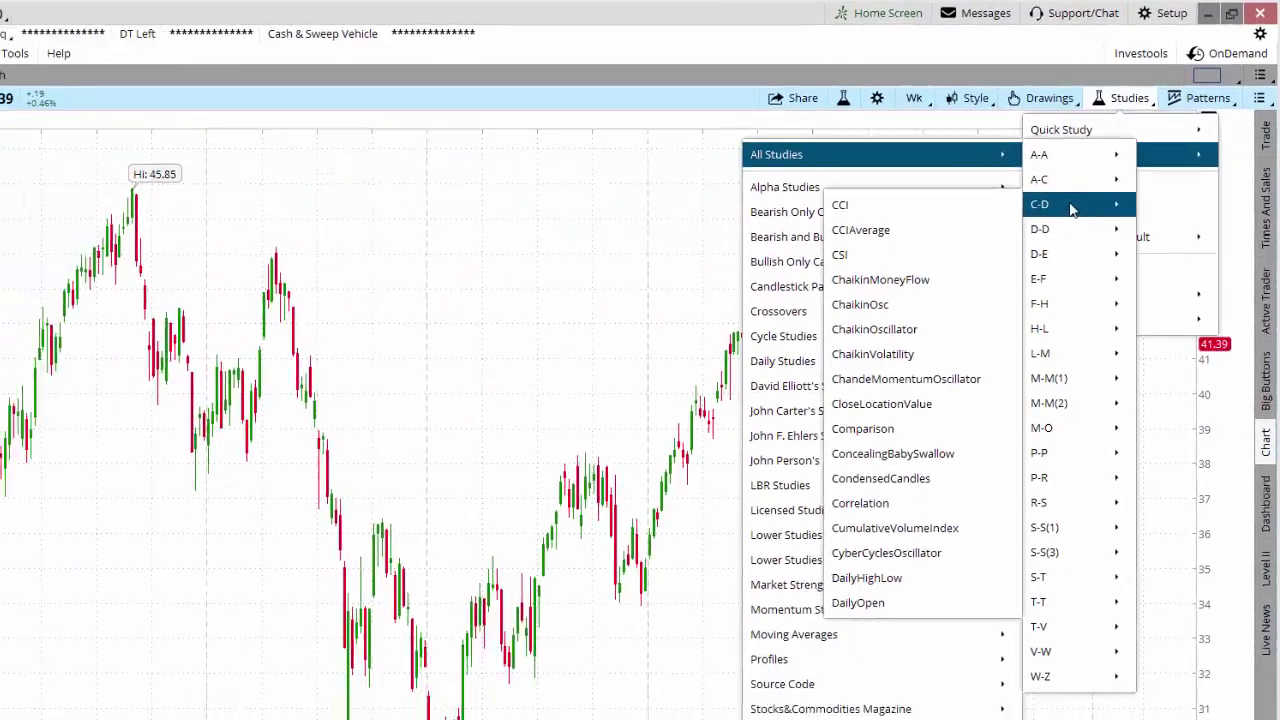
click(840, 204)
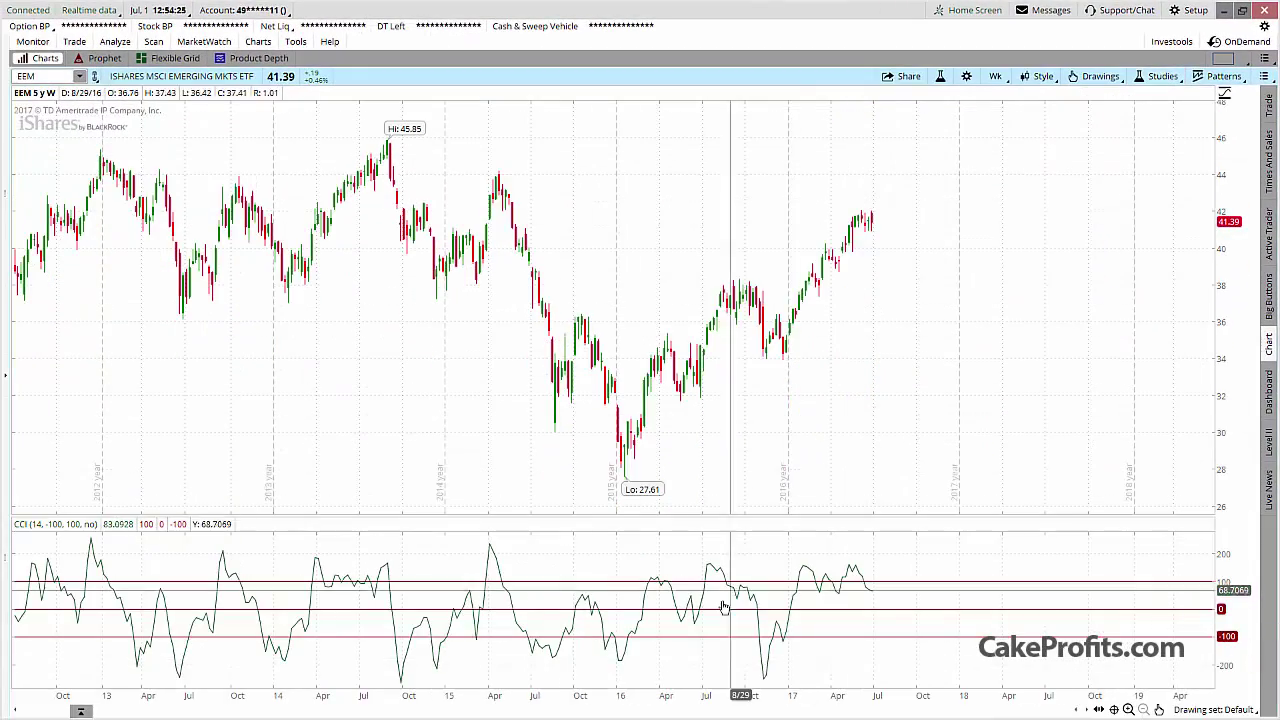
- Add the StochasticSlow study from the full study list to the chart
click(1158, 76)
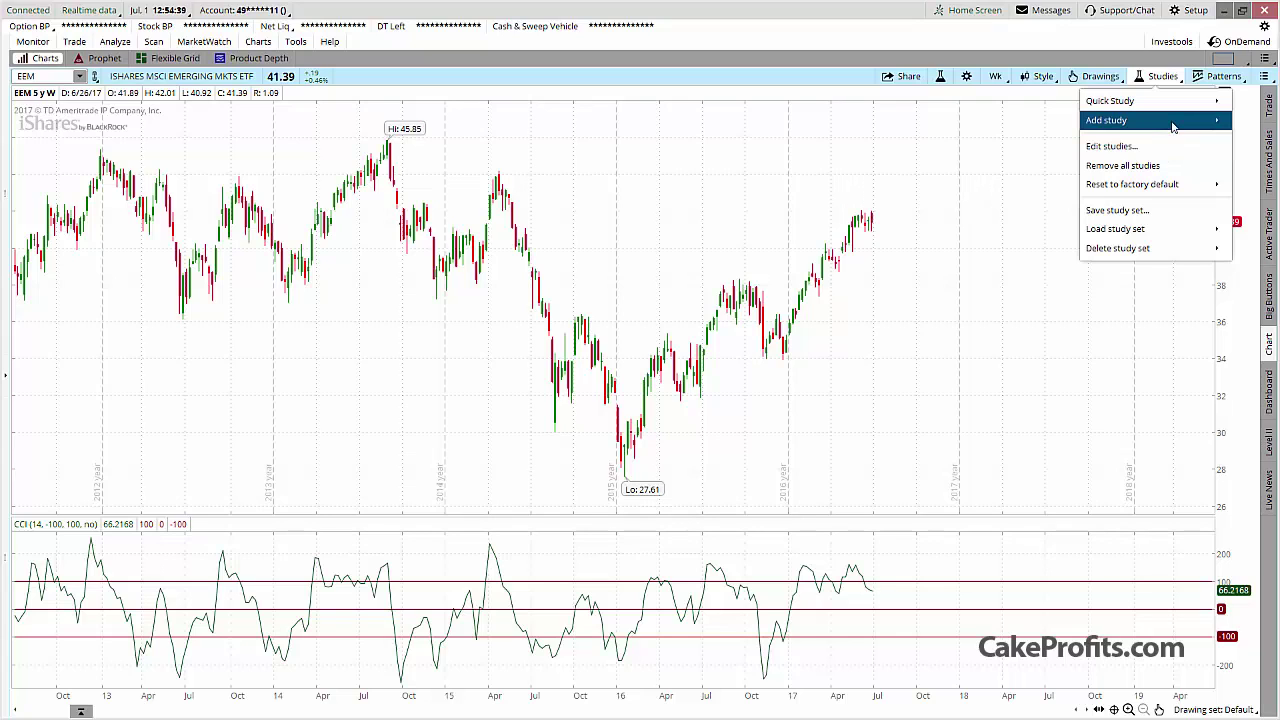
mouse_move(1172, 124)
mouse_move(1070, 121)
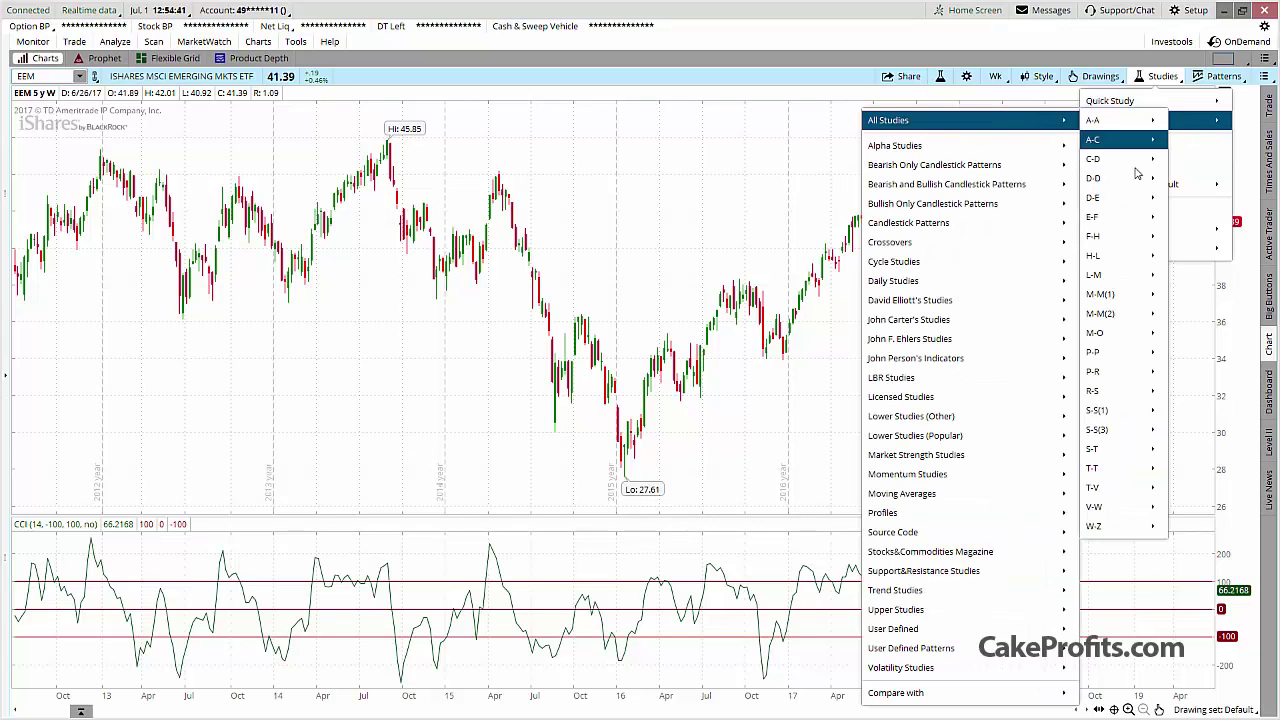
mouse_move(1098, 390)
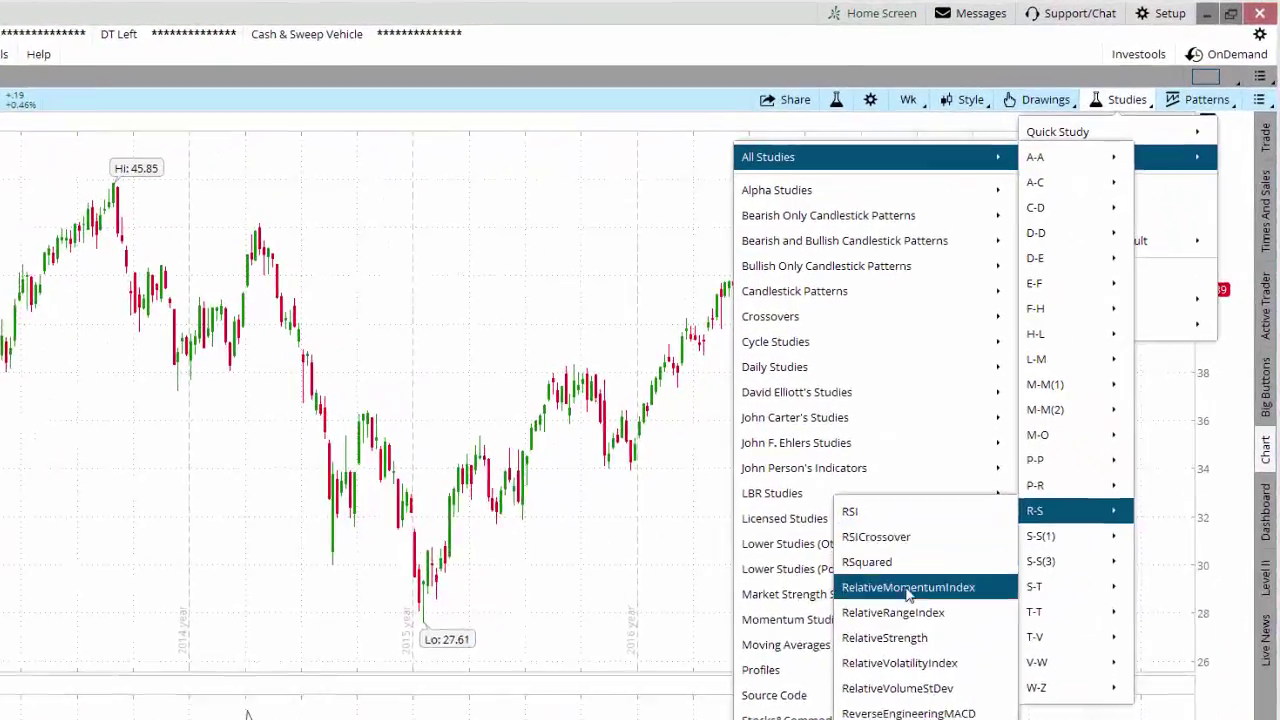
mouse_move(1080, 467)
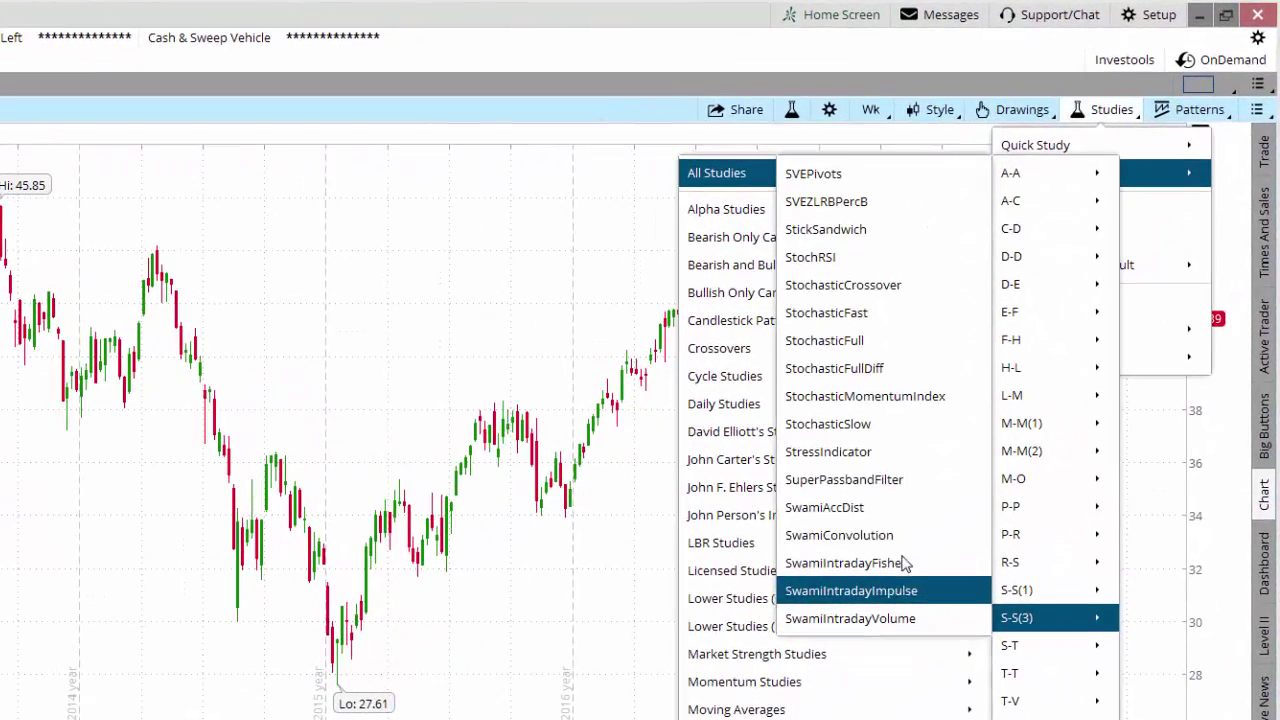
click(886, 424)
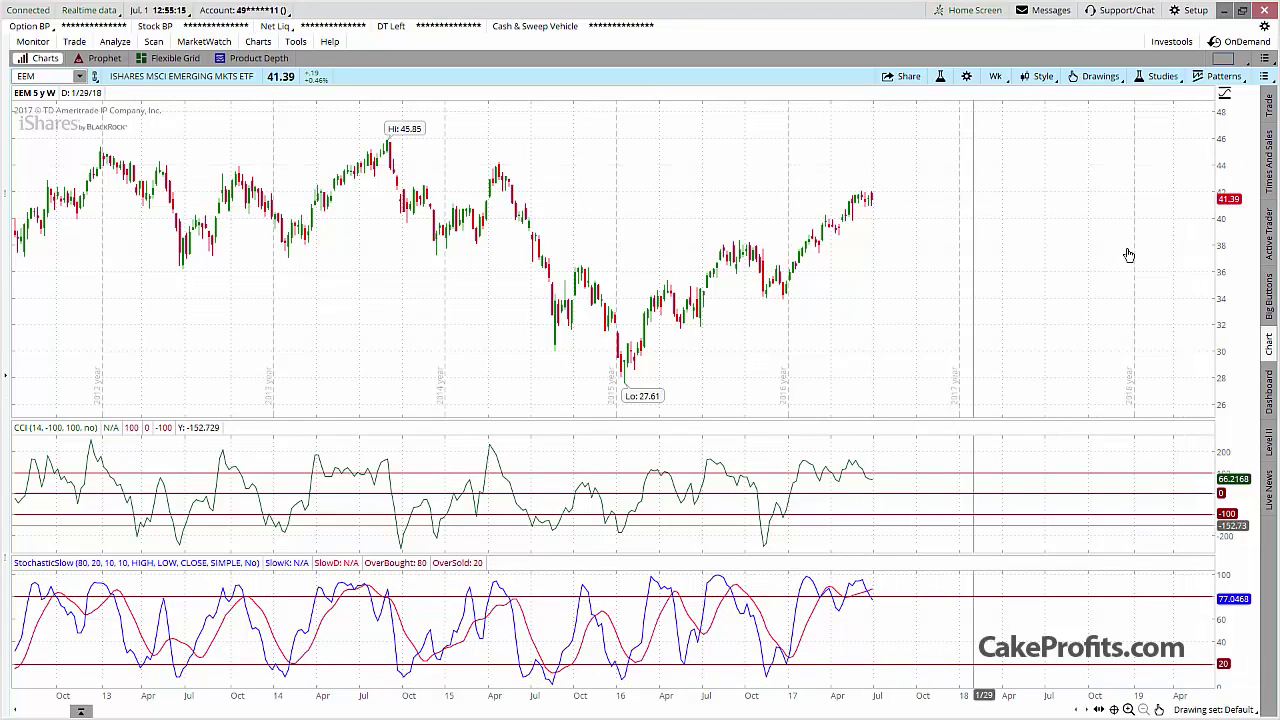
- Add the VolumeAvg study from the full study list to the chart
click(1163, 82)
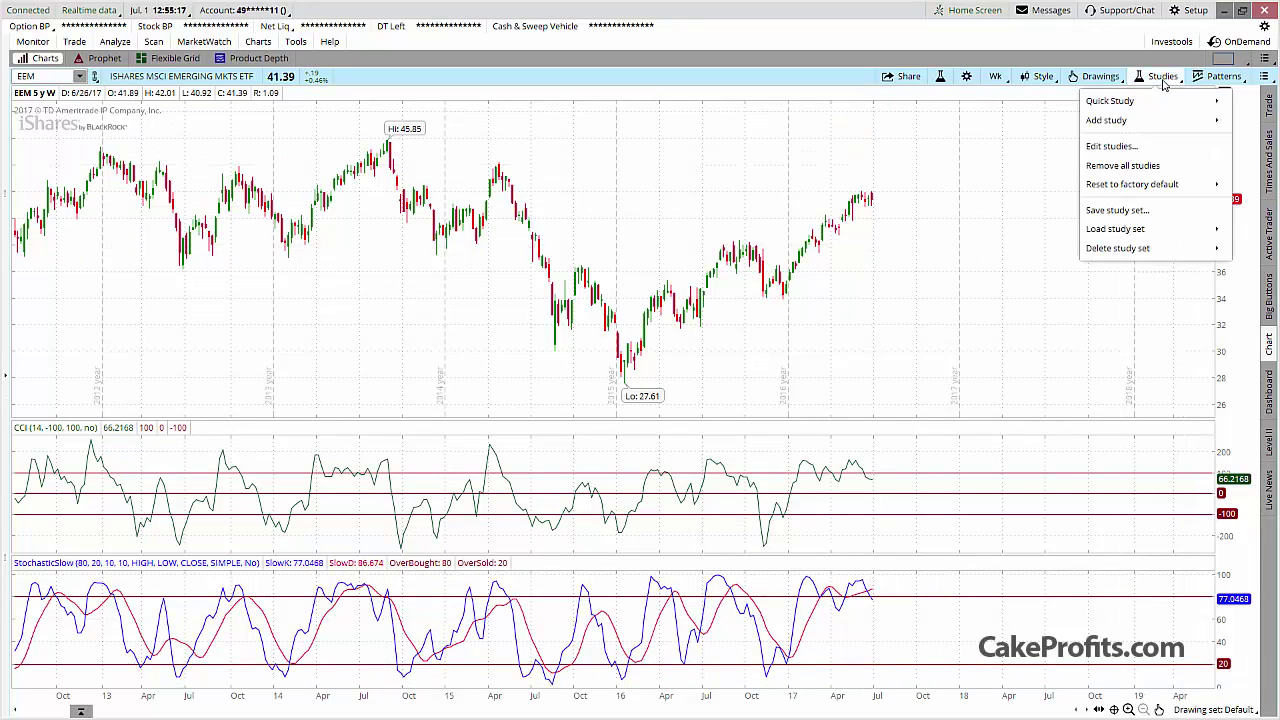
mouse_move(1192, 121)
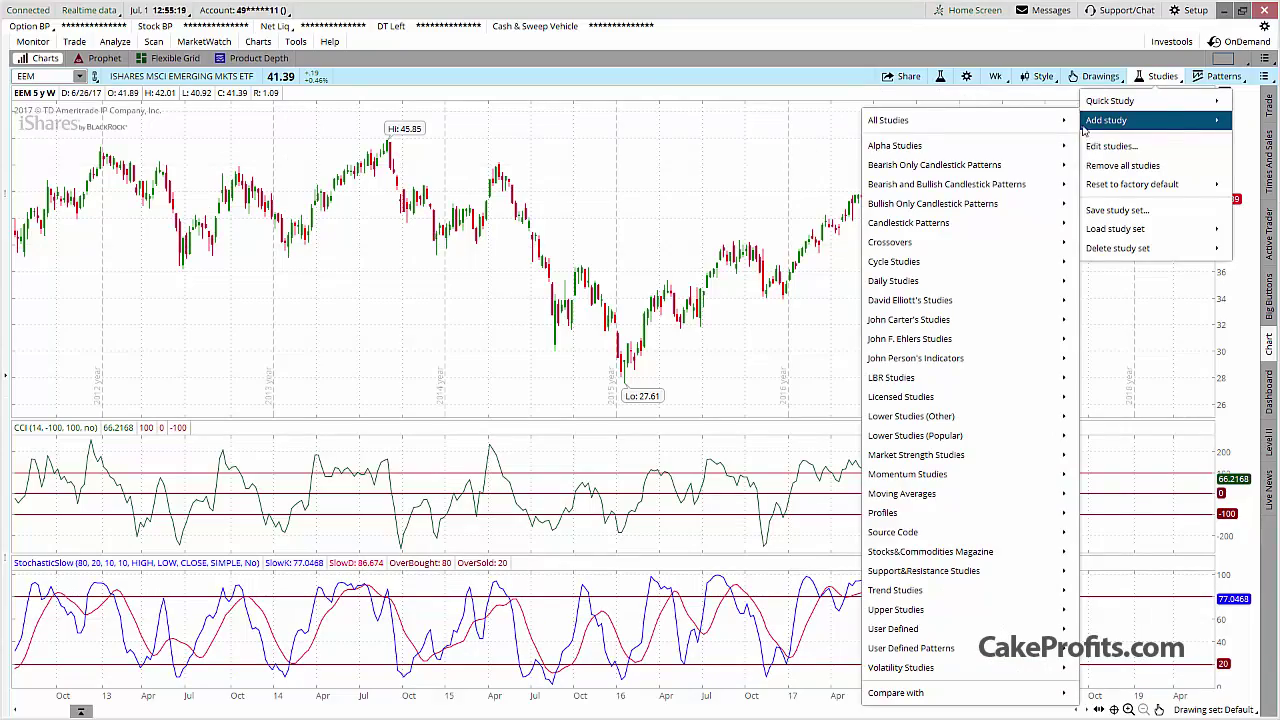
mouse_move(1050, 120)
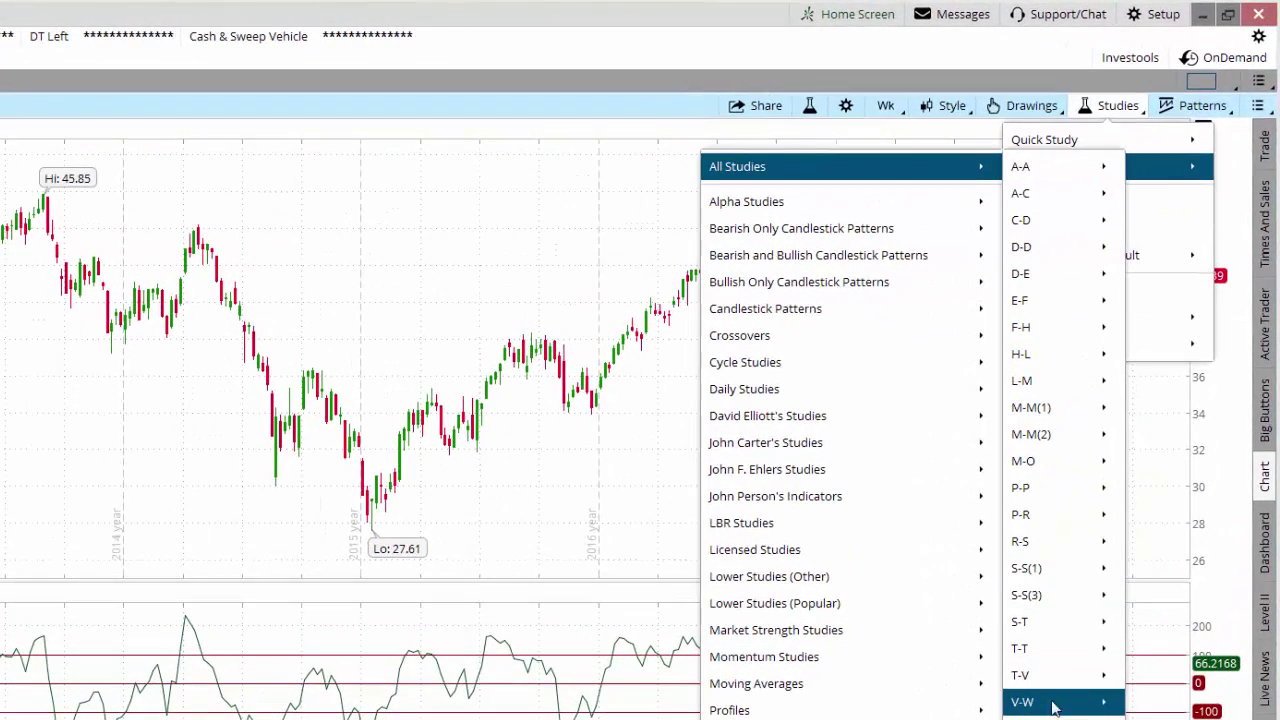
mouse_move(1055, 700)
click(873, 390)
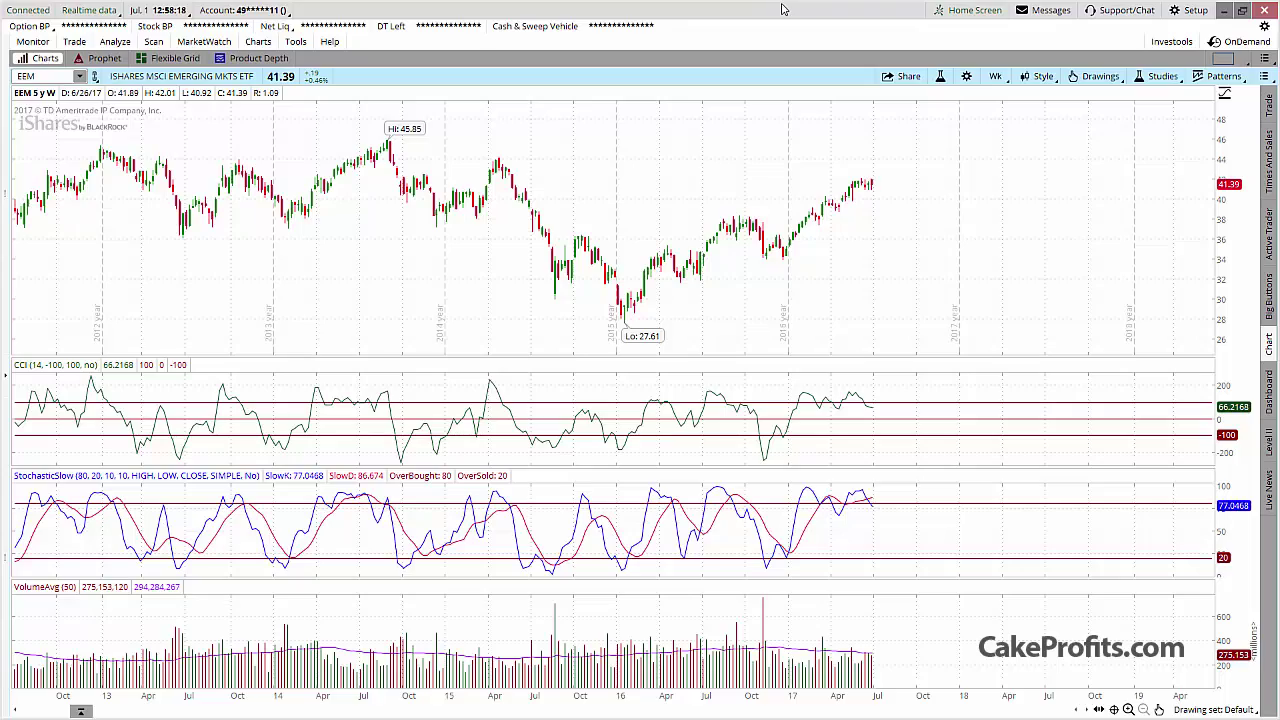
- Open the study editor, search for "moving sim" and add SimpleMovingAvg to the price chart twice
click(1170, 77)
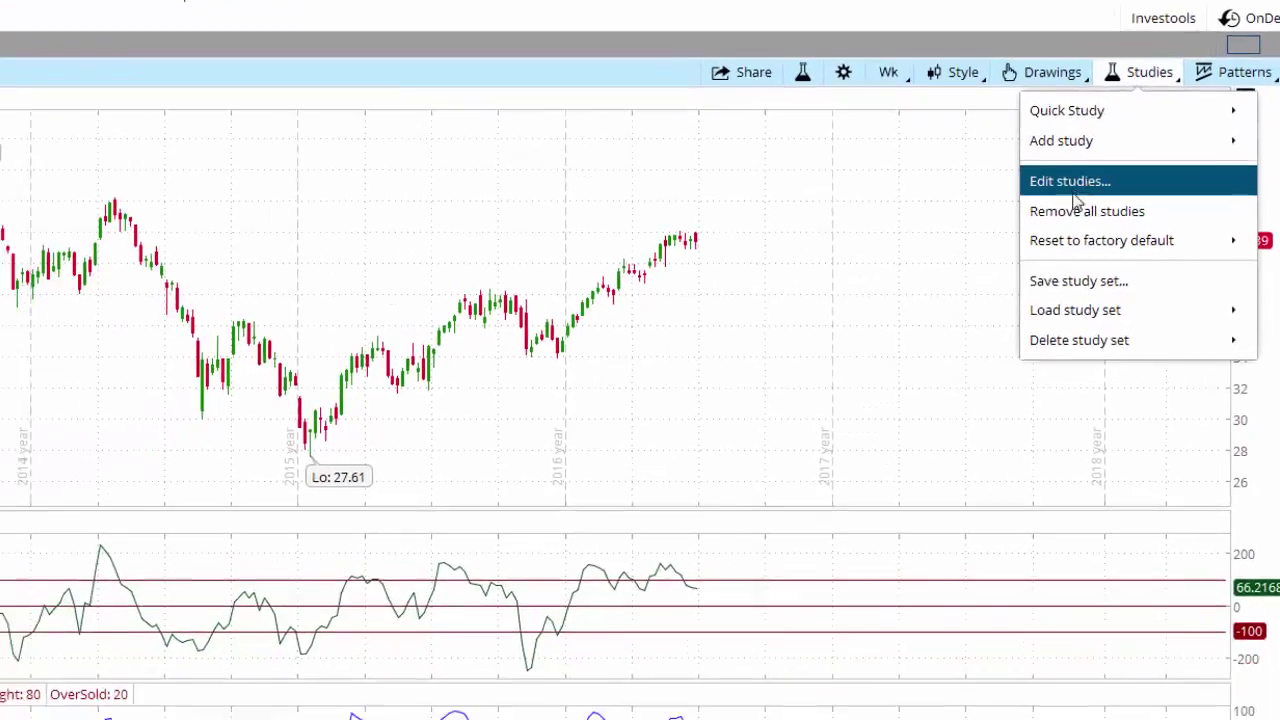
click(1000, 252)
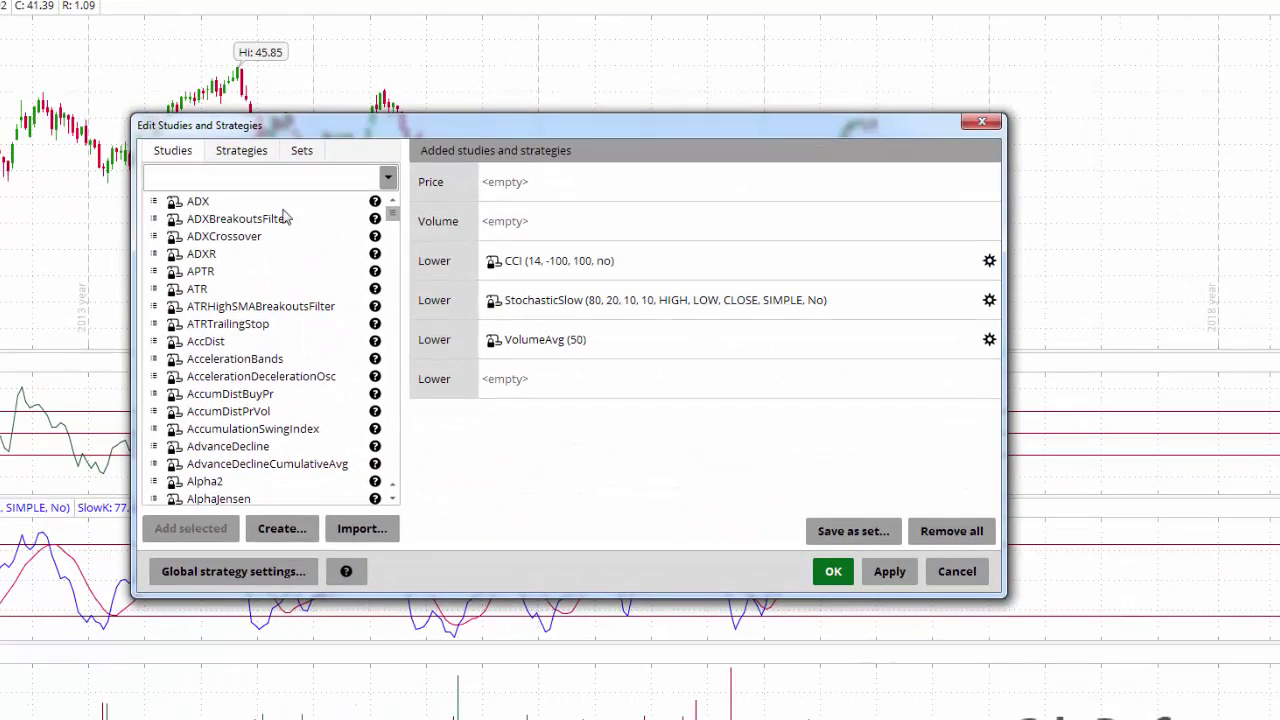
click(280, 177)
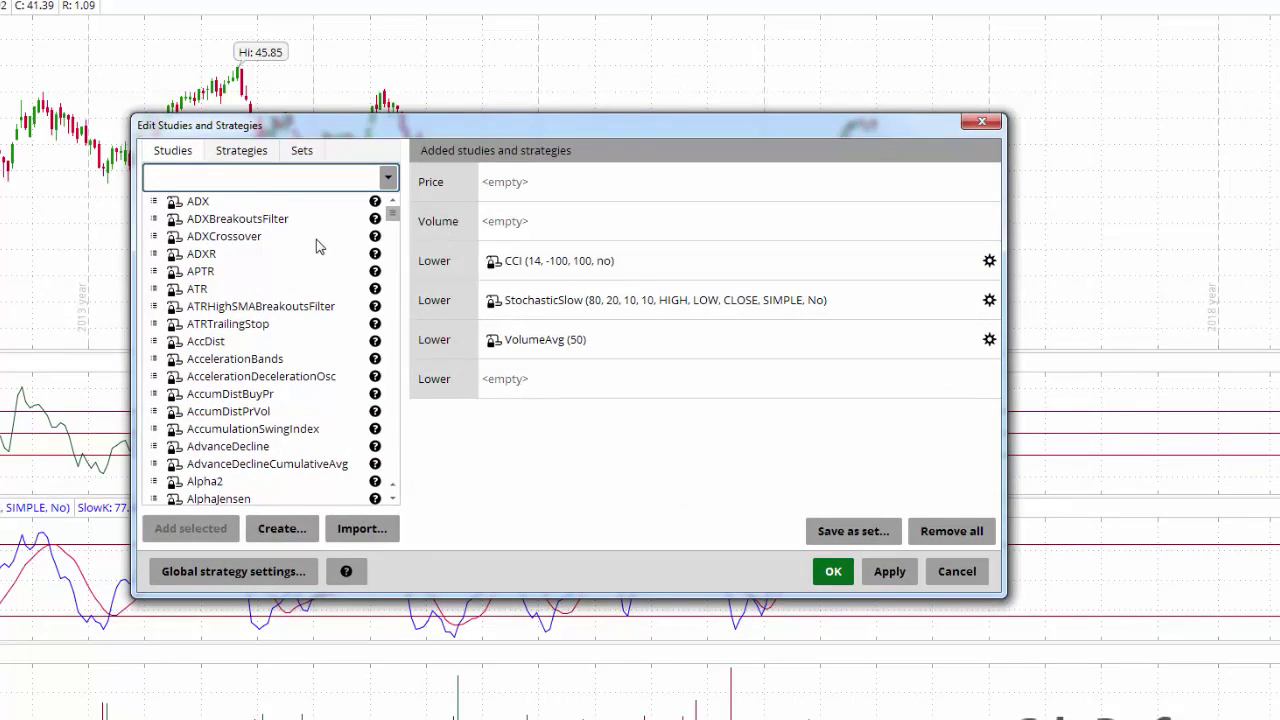
text(moving)
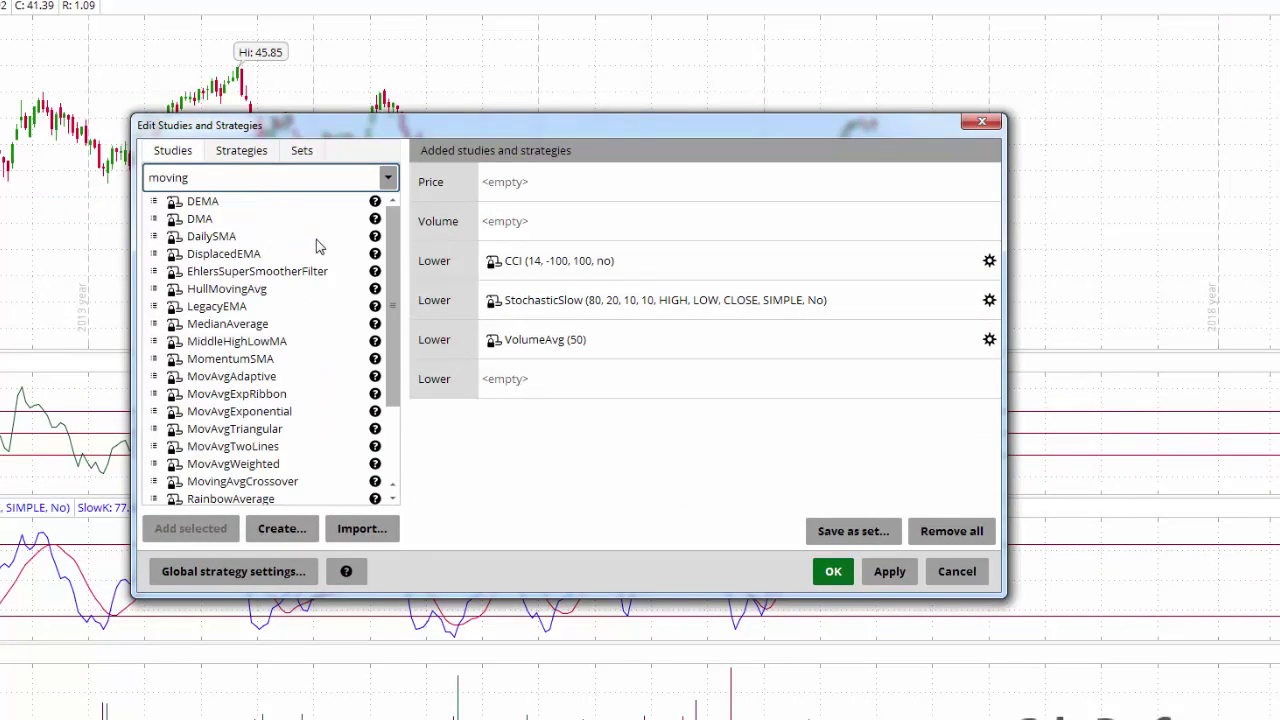
text( sim)
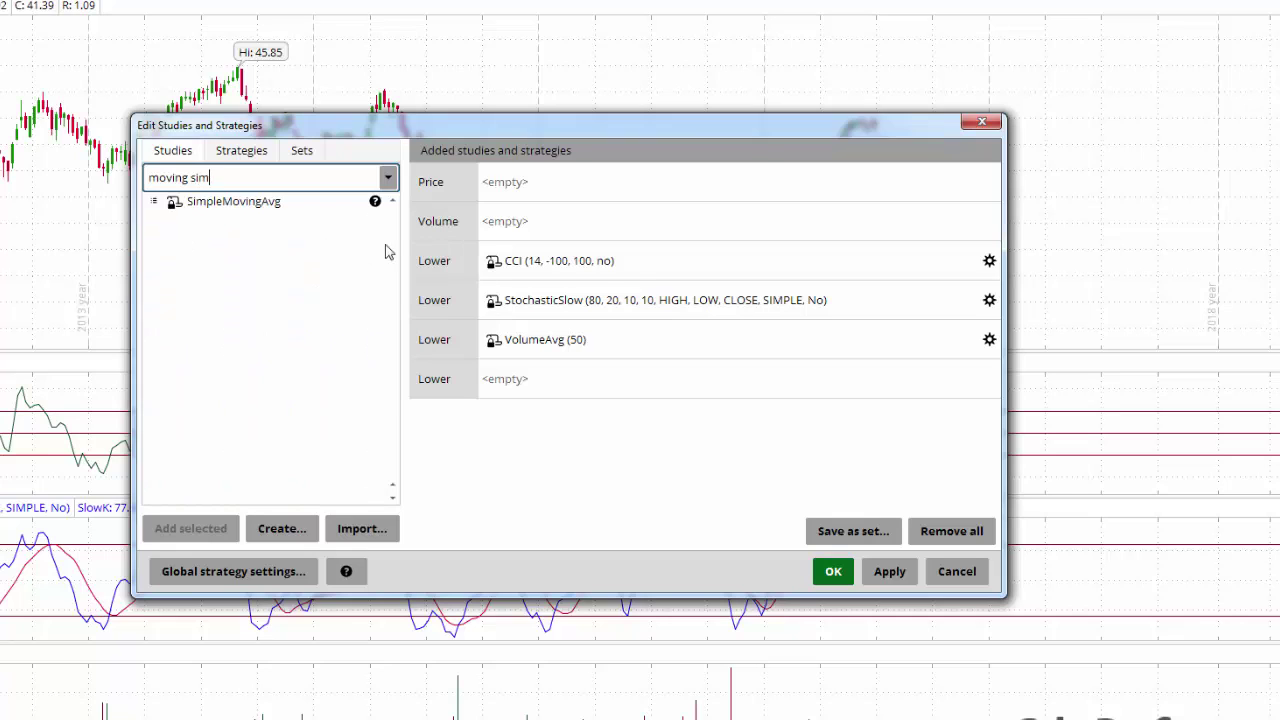
click(263, 204)
click(205, 534)
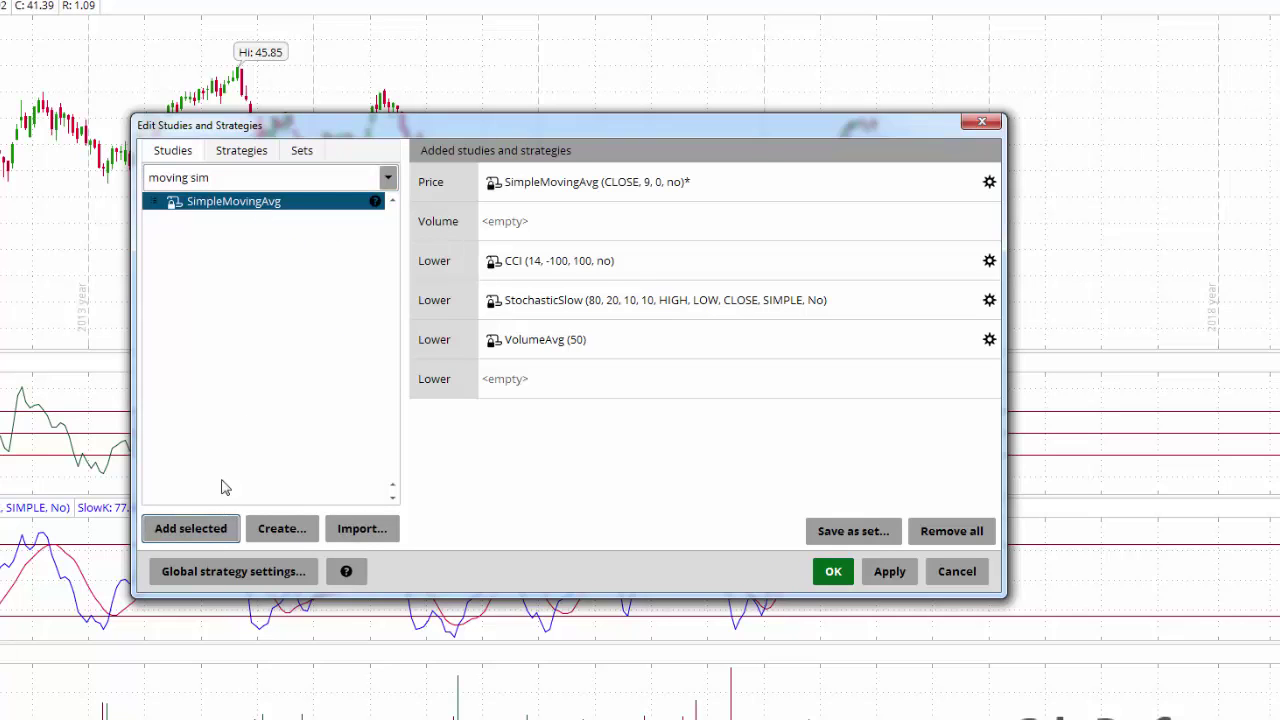
click(199, 531)
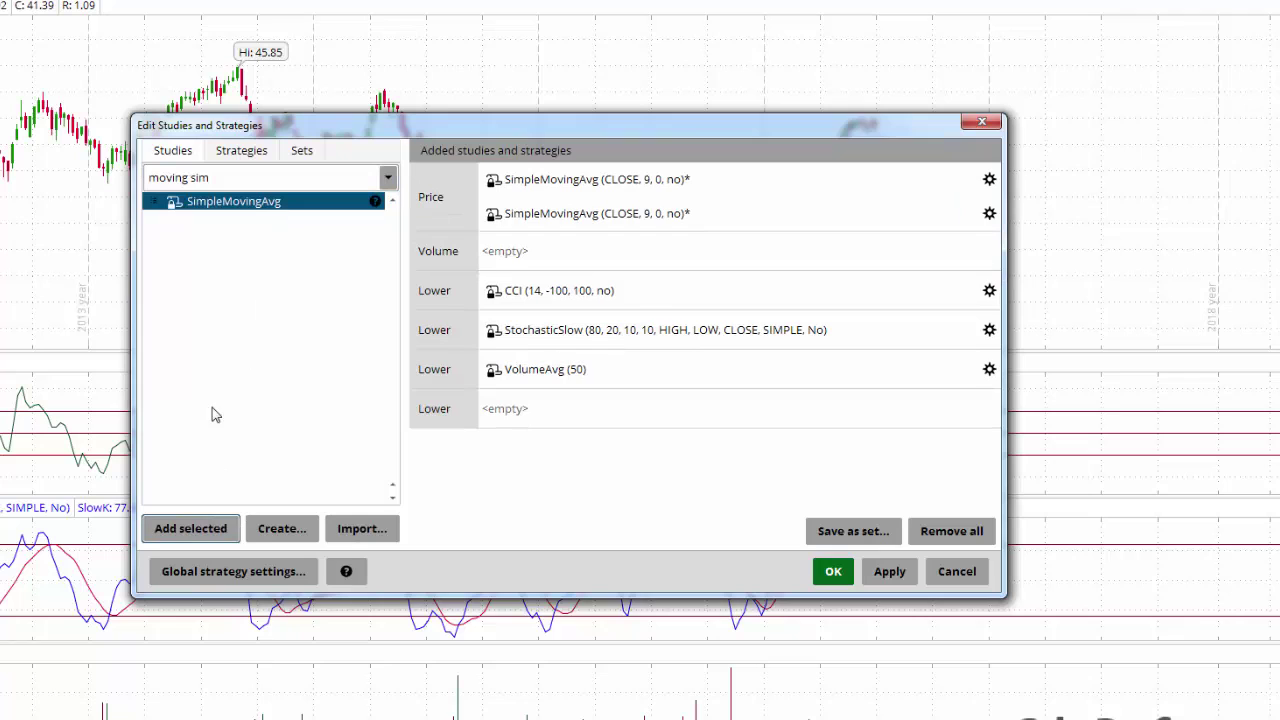
- Search the studies for "moving" and add MovAvgExponential to the price chart
key(ctrl+a)
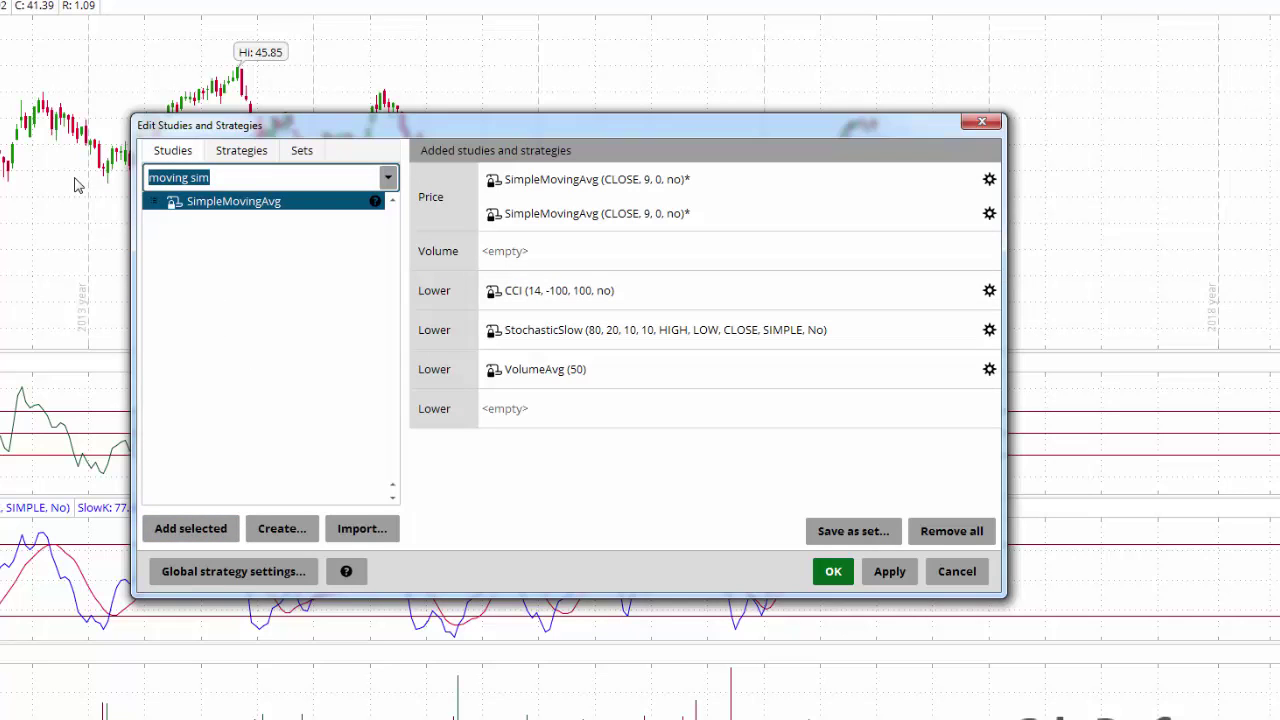
text(mo)
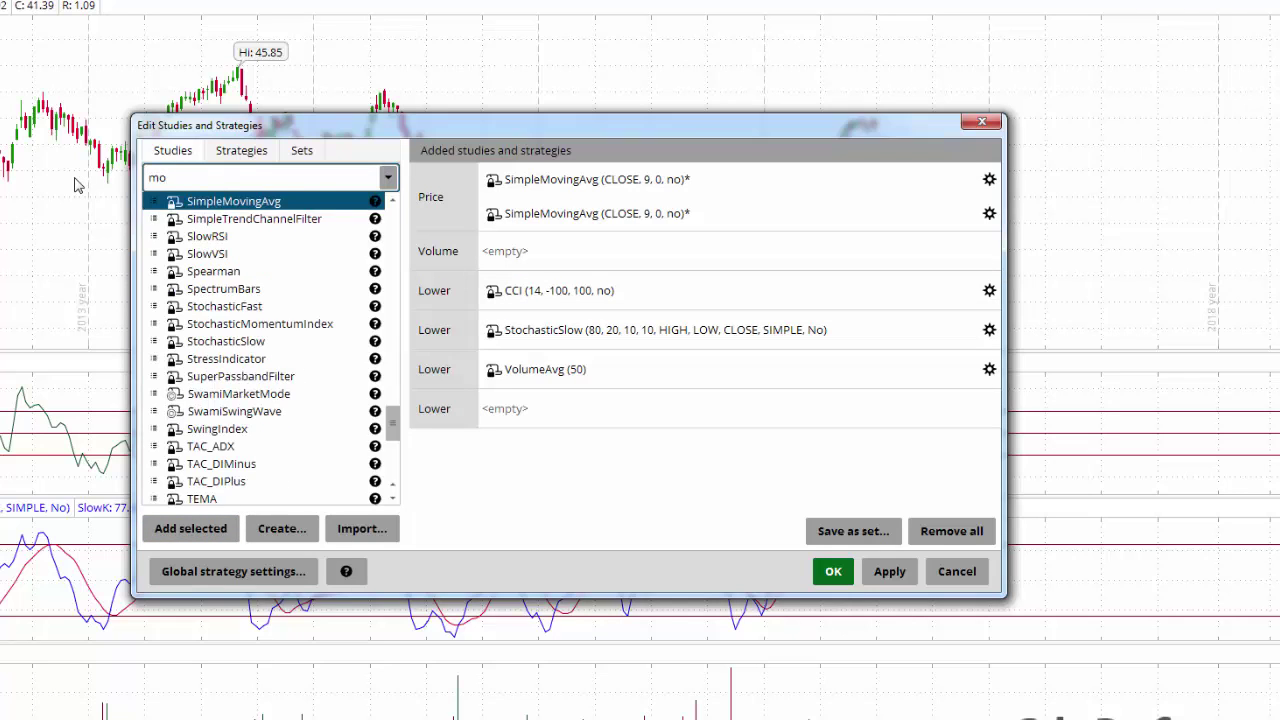
text(ving)
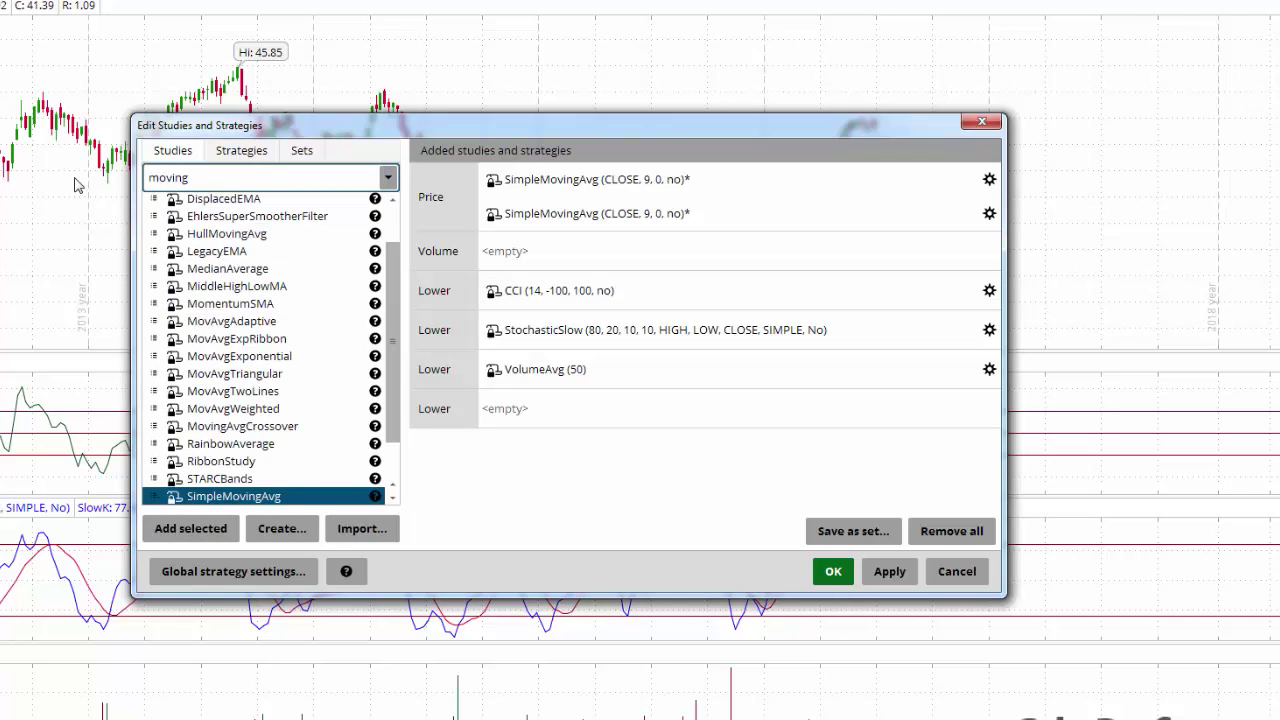
click(259, 358)
click(195, 529)
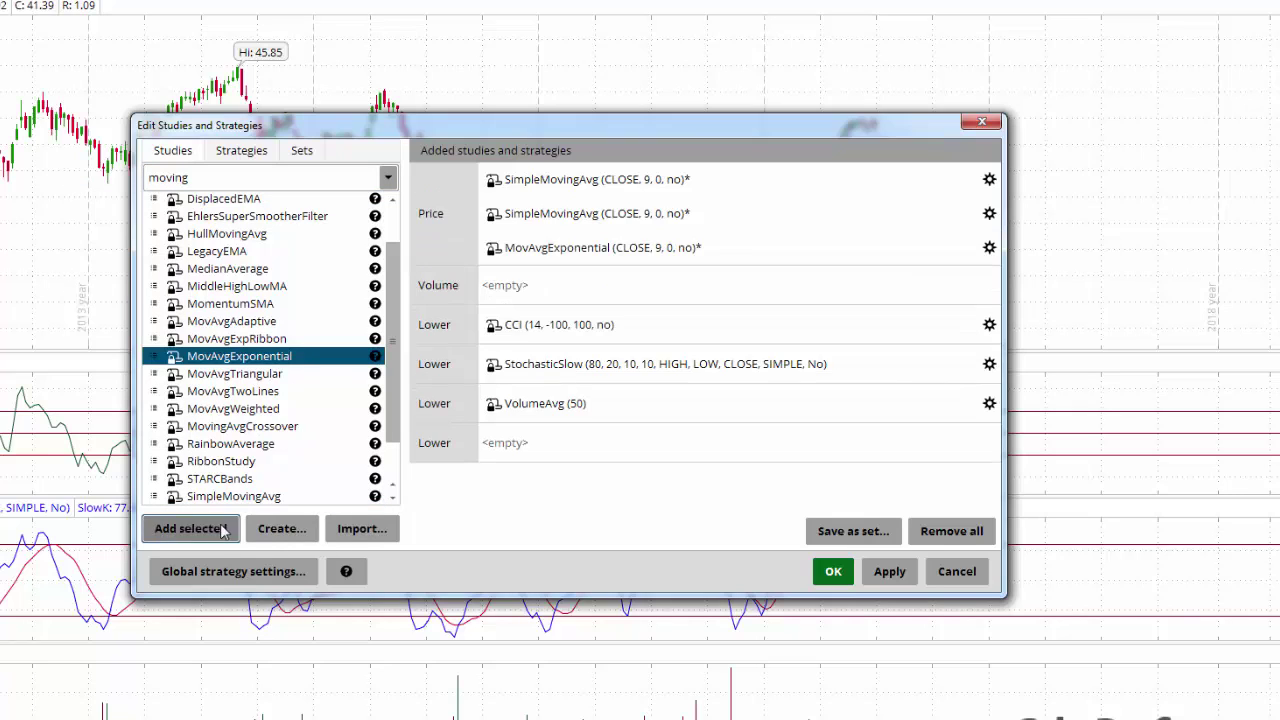
- Set the length of the MovAvgExponential study to 21
click(989, 248)
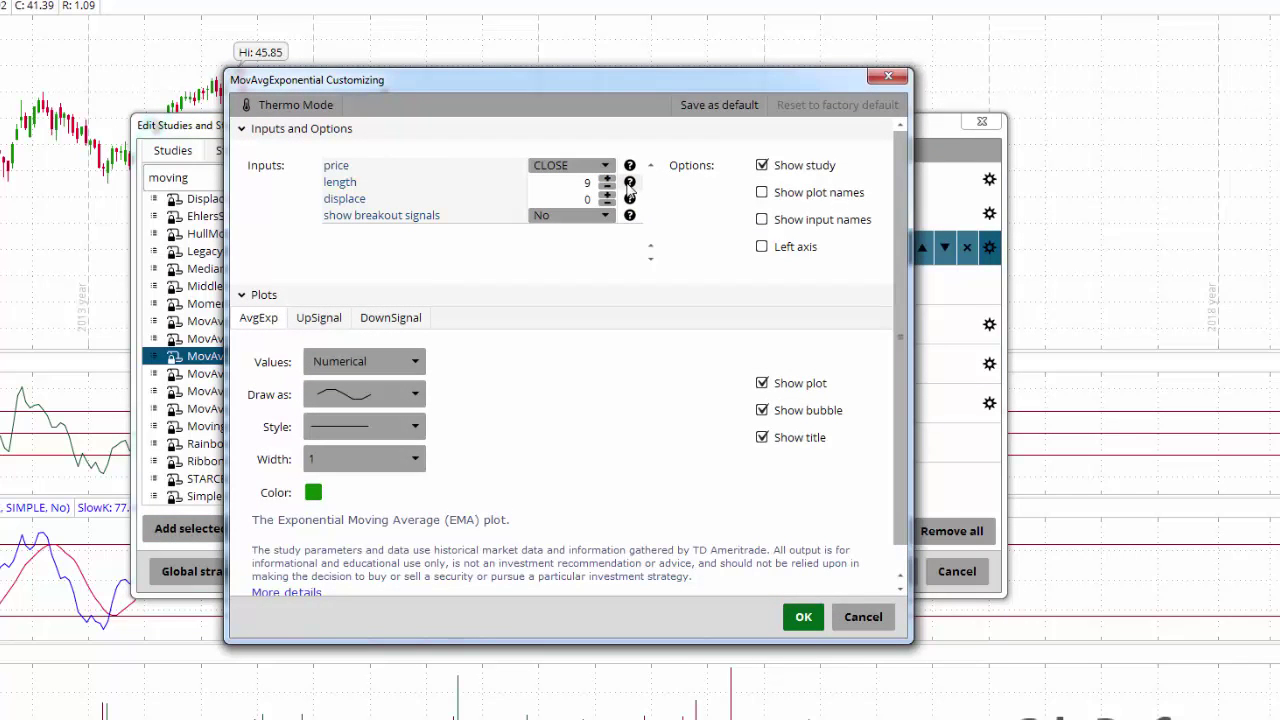
click(608, 177)
click(608, 177)
click(608, 177)
click(608, 177)
click(608, 177)
click(608, 177)
click(608, 177)
click(608, 177)
click(608, 177)
click(608, 177)
click(608, 177)
click(608, 188)
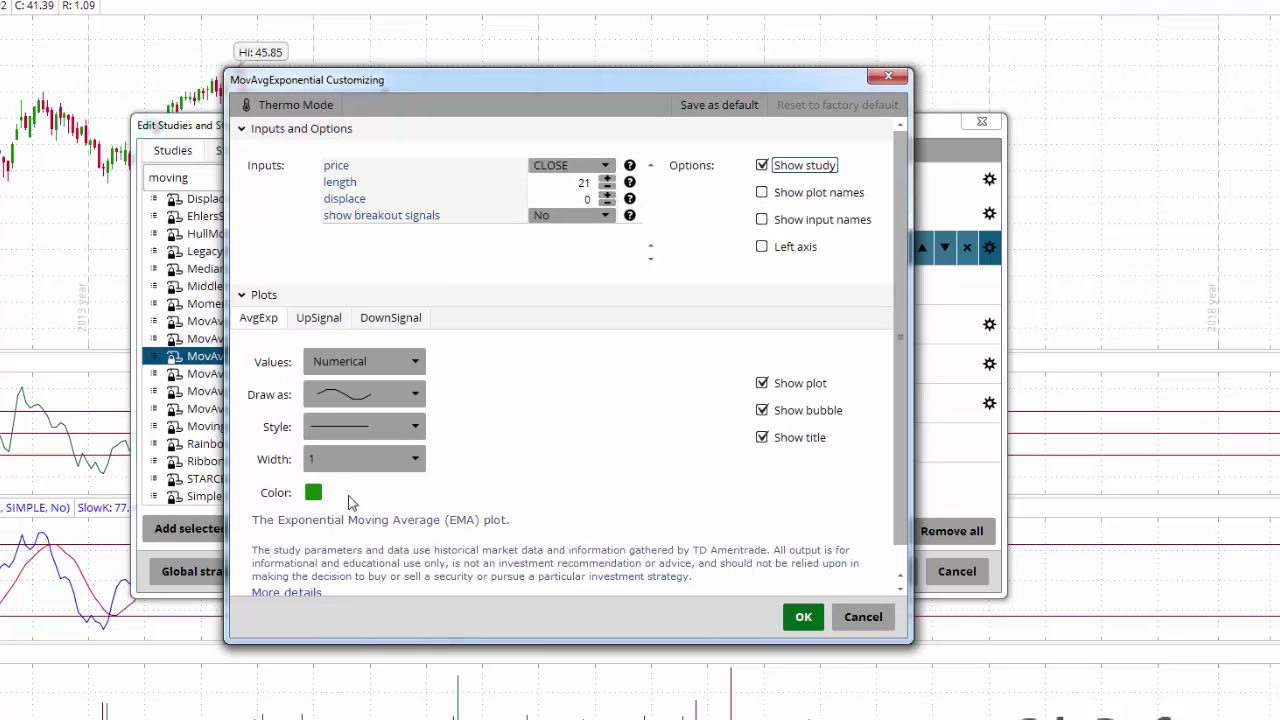
- Give the exponential average's plot a short-dashed line style and a yellow colour, and accept its settings
click(370, 428)
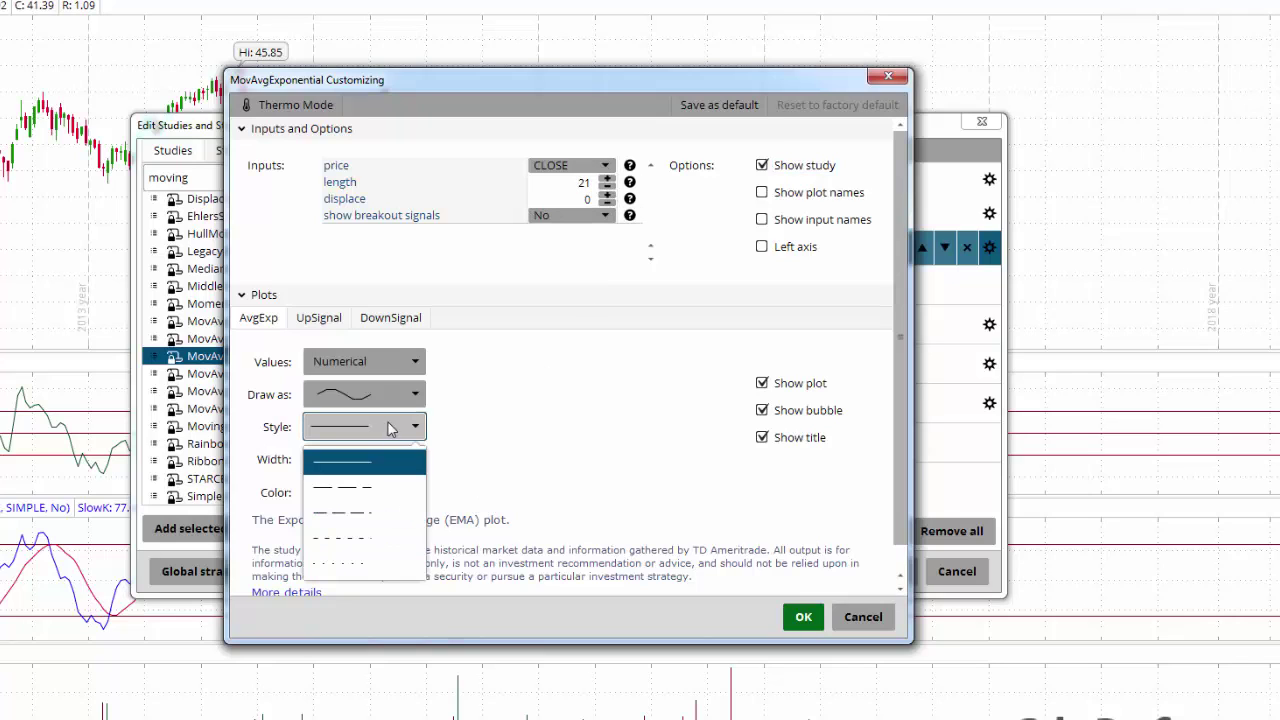
click(380, 544)
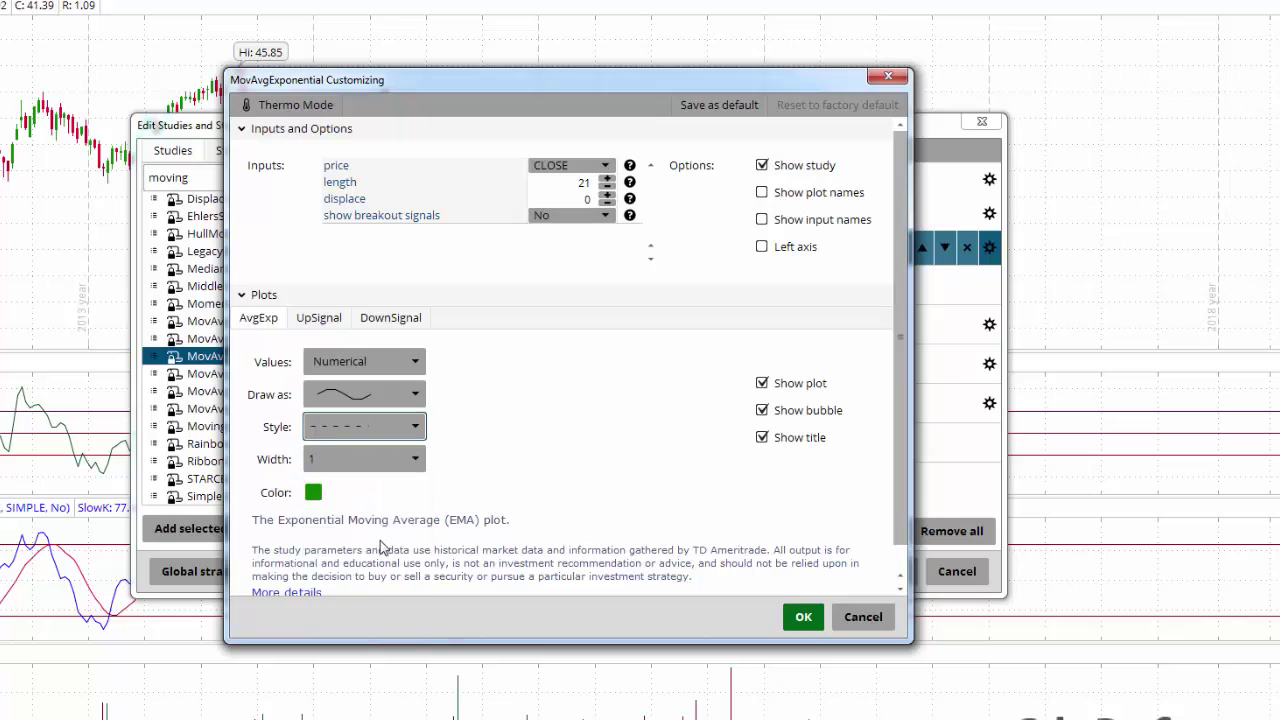
click(313, 492)
click(283, 551)
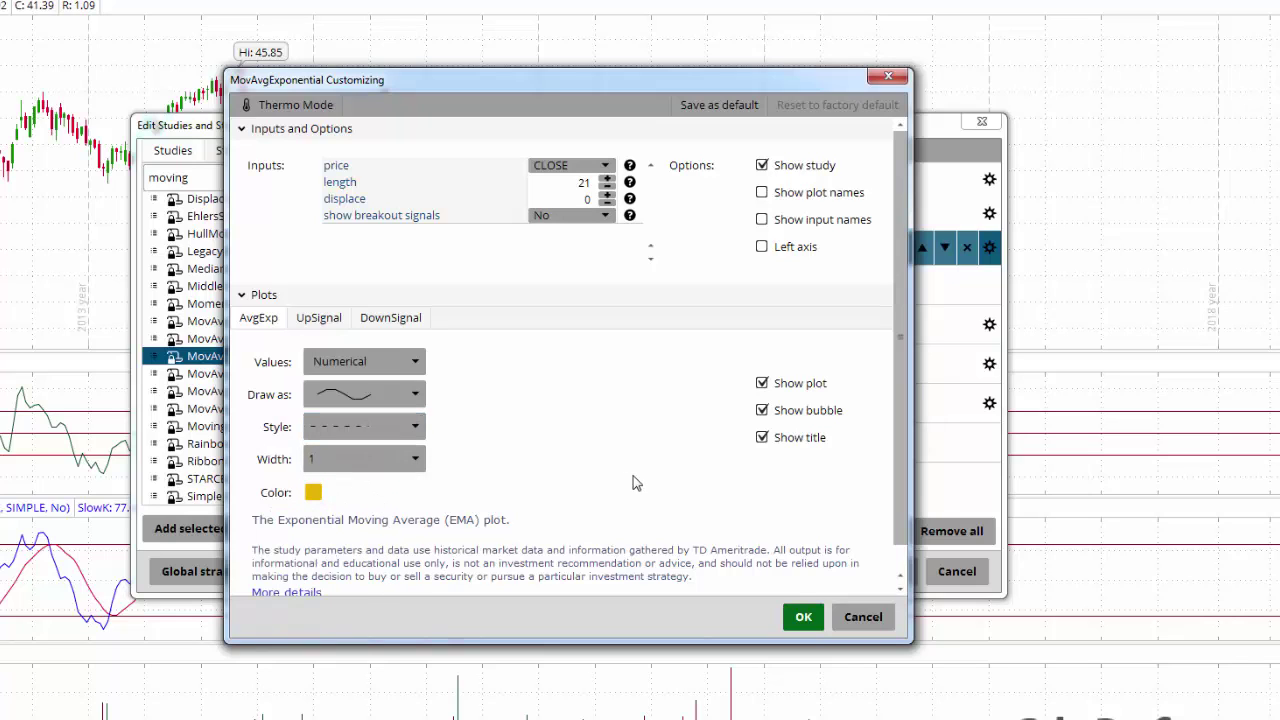
click(801, 619)
click(802, 619)
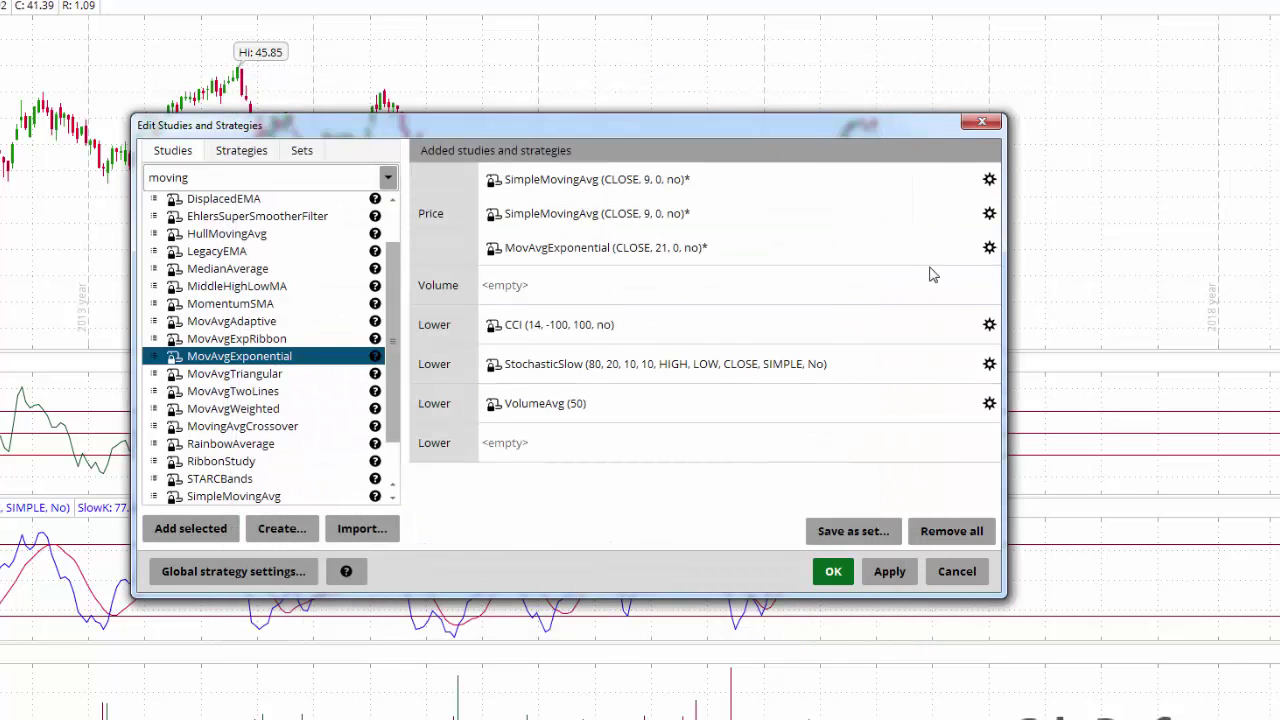
- Set the length of the second SimpleMovingAvg study to 50
click(989, 213)
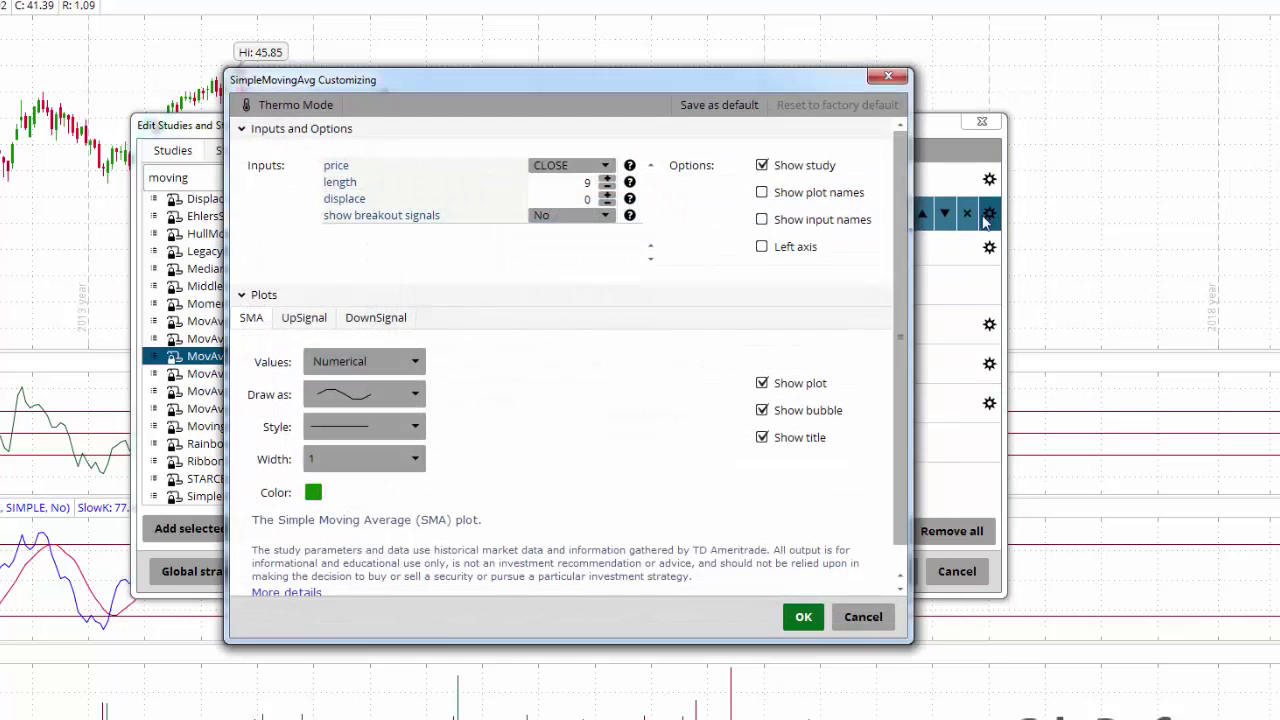
click(607, 177)
click(607, 177)
text(50)
key(Tab)
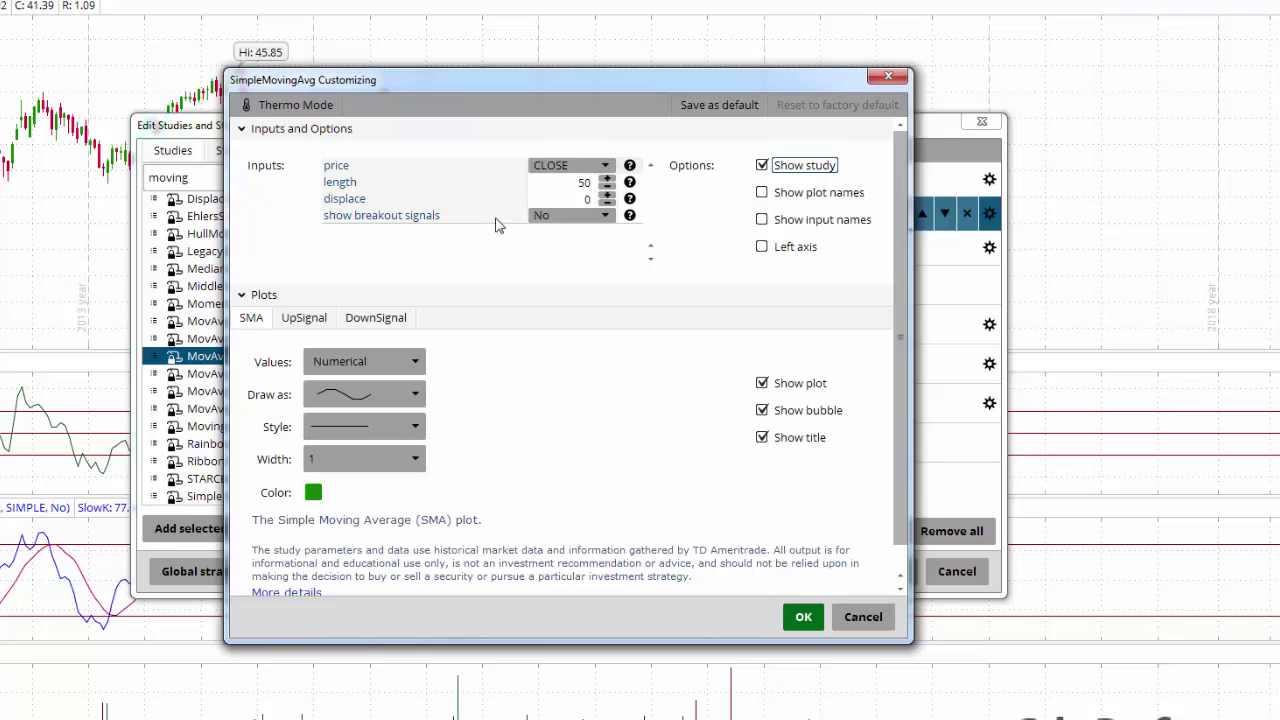
- Give the 50-length simple moving average's plot a long-dashed line style and a light orange colour, and accept its settings
click(395, 427)
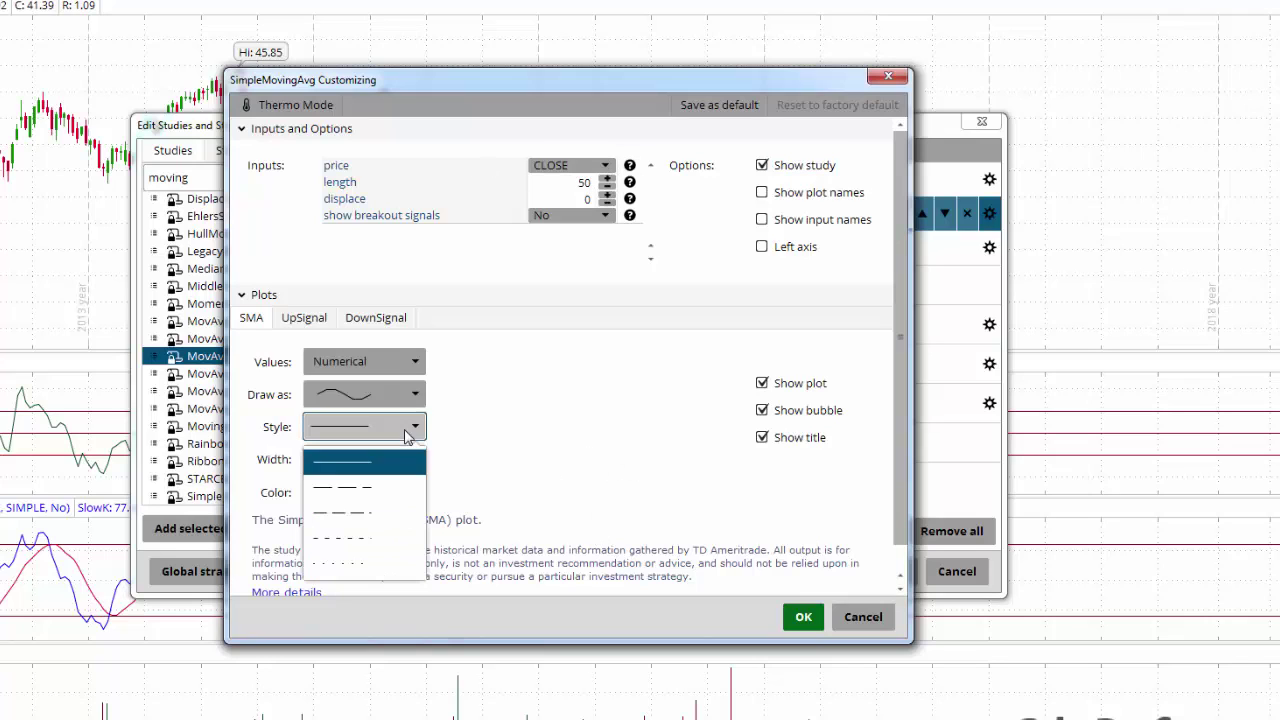
click(375, 486)
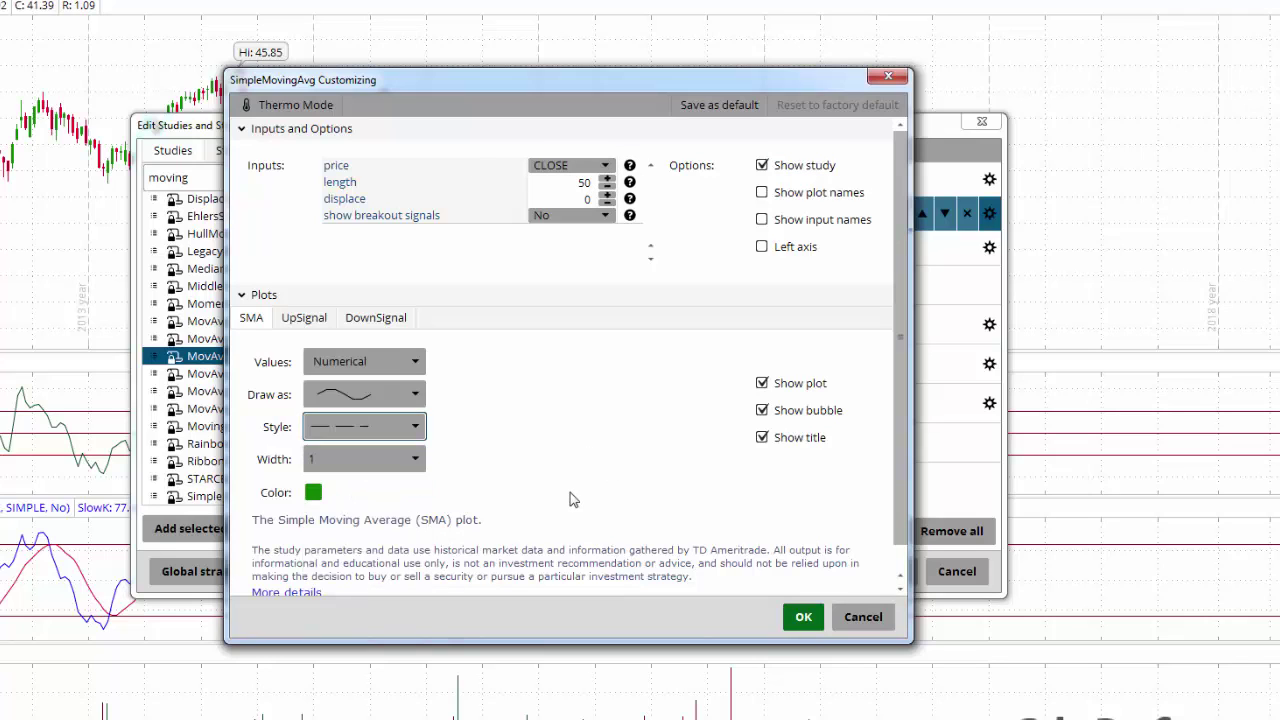
click(312, 492)
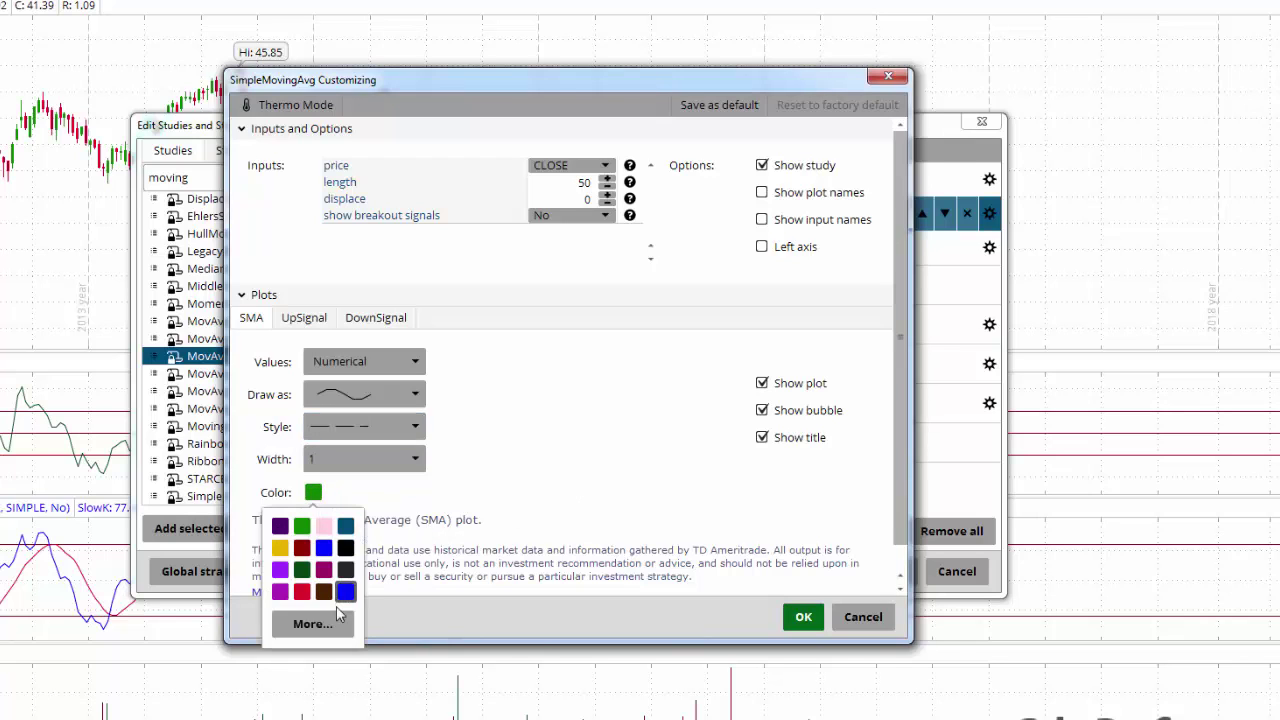
click(322, 622)
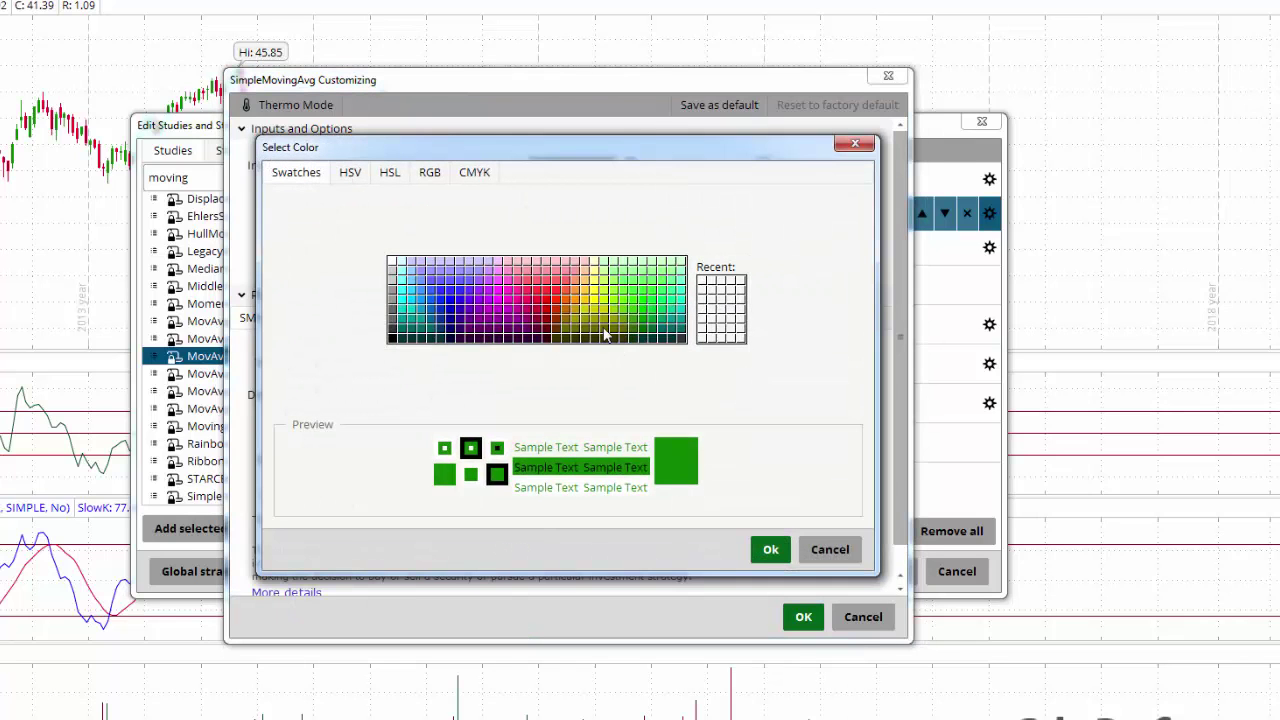
click(586, 276)
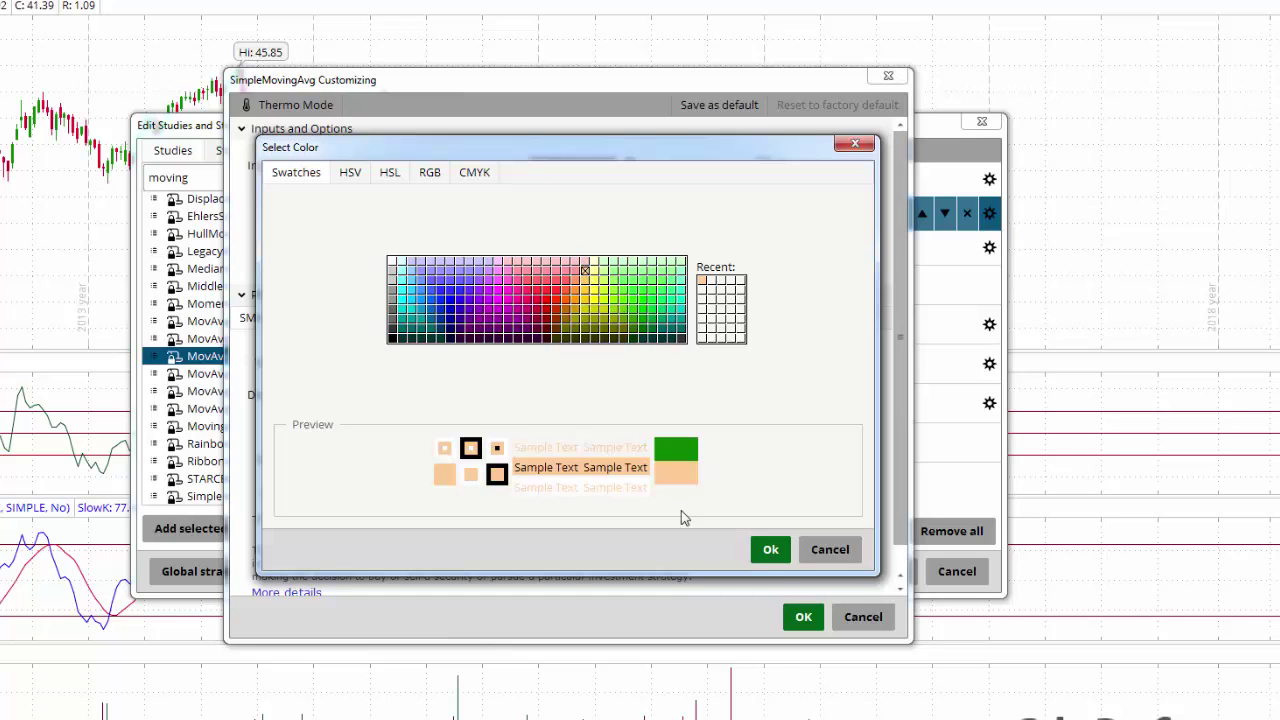
click(768, 550)
click(803, 617)
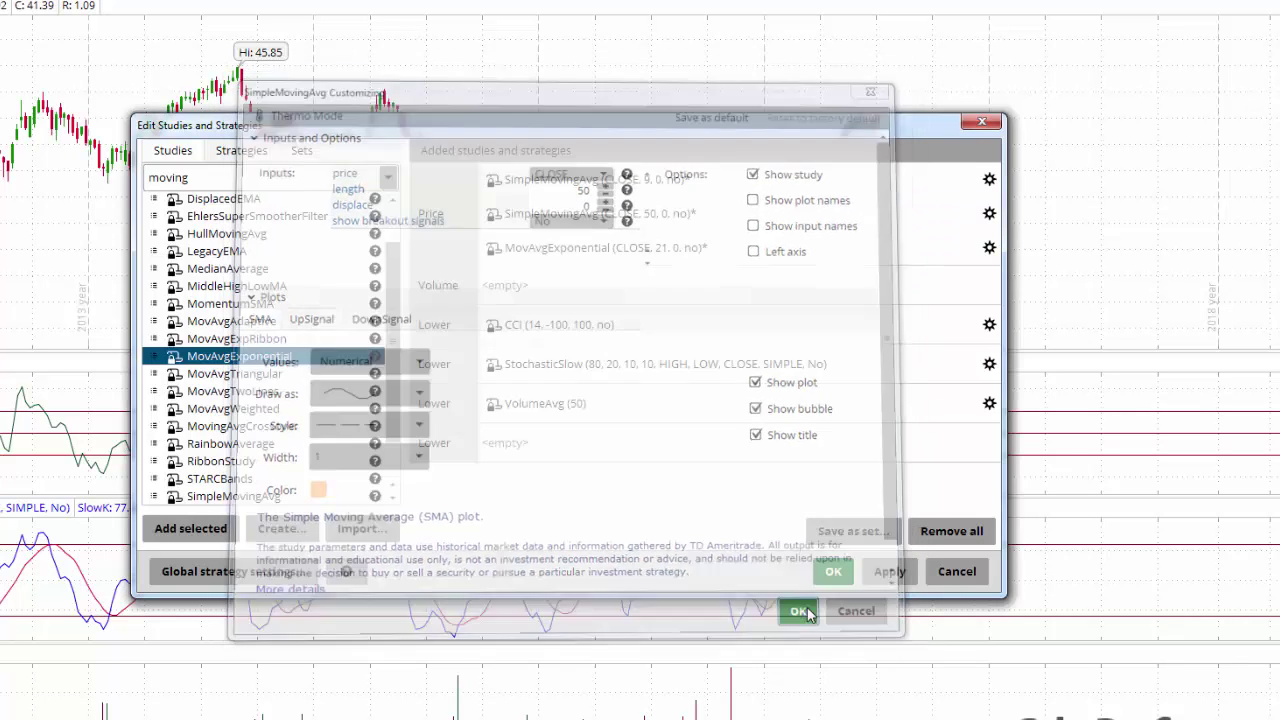
- Set the length of the first SimpleMovingAvg study to 200
click(989, 180)
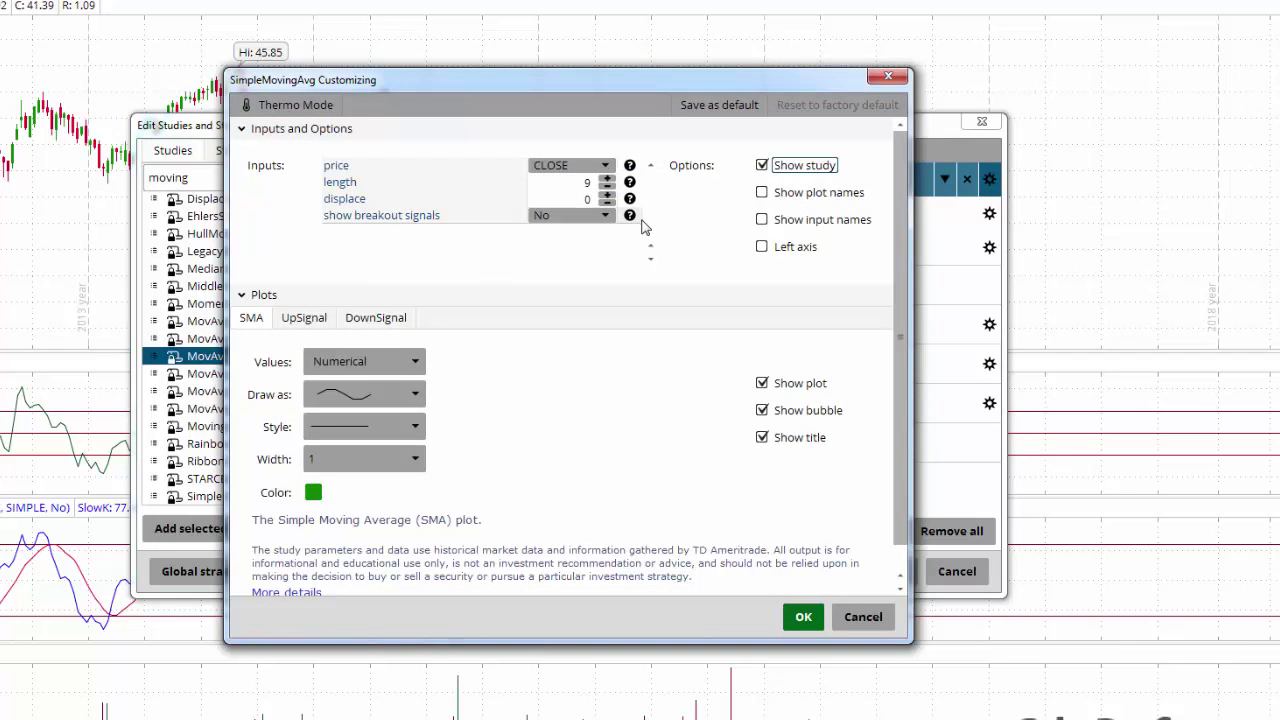
click(594, 182)
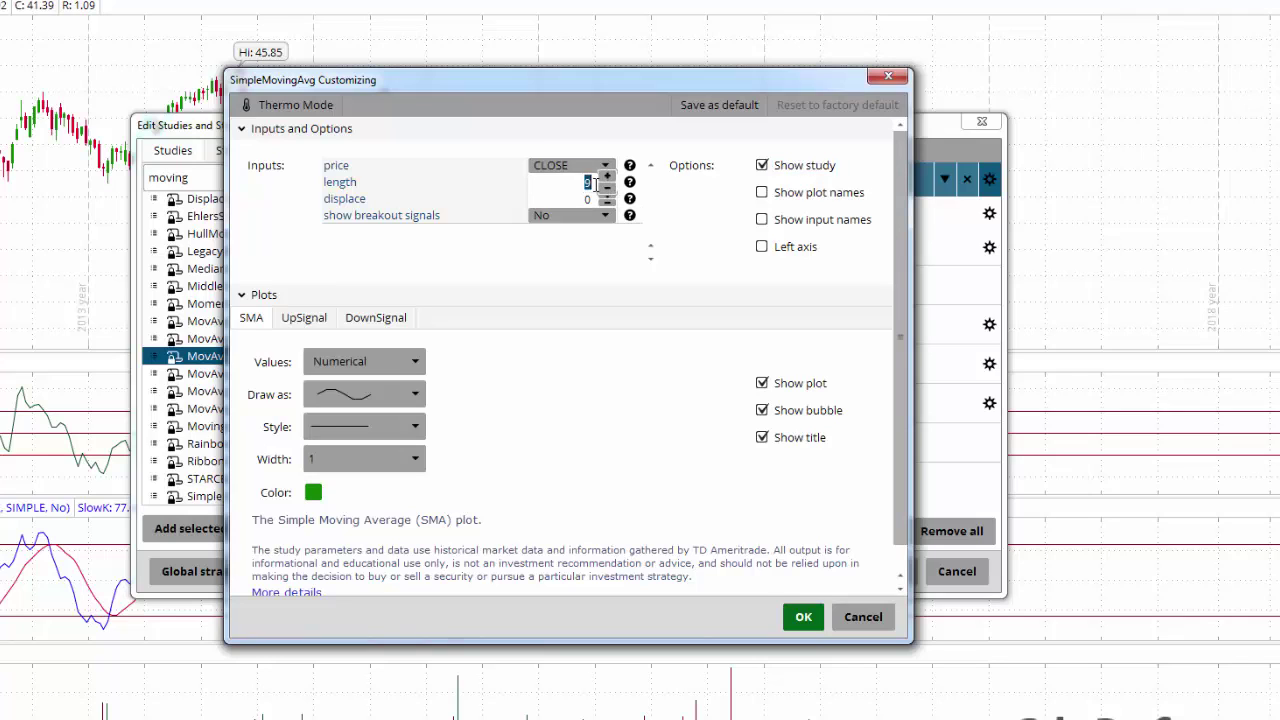
text(200)
key(Tab)
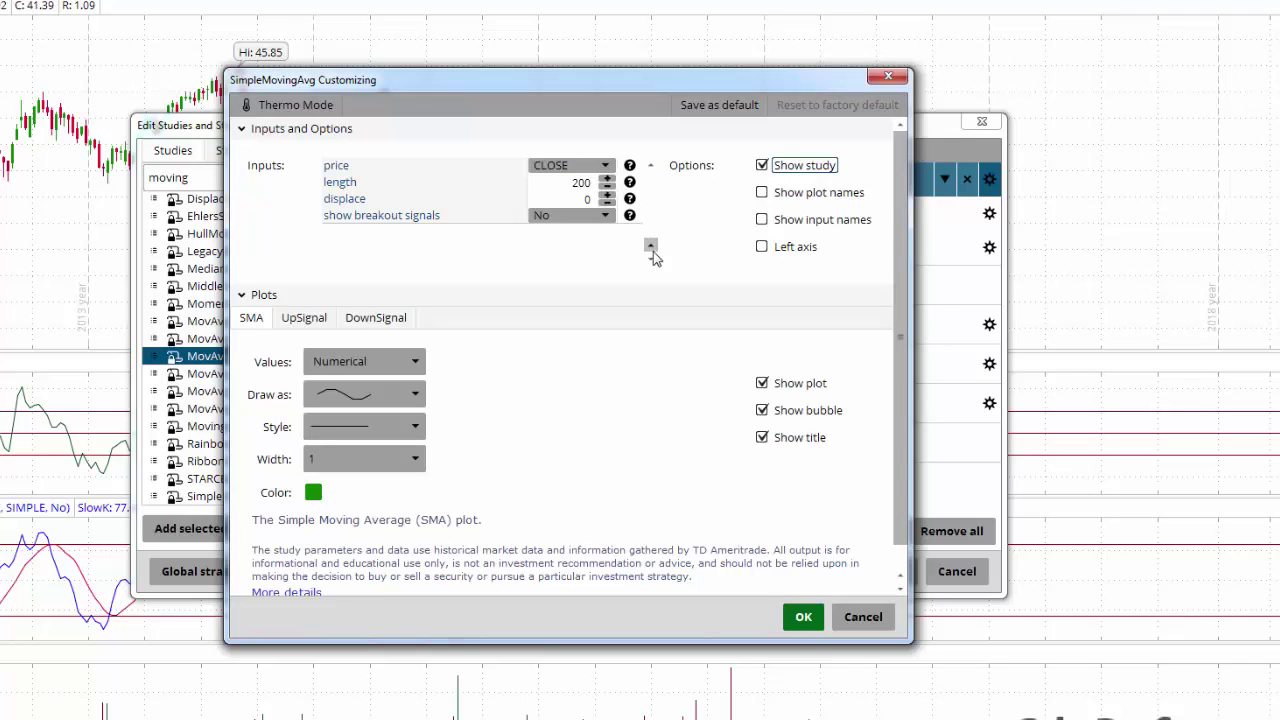
- Give the first simple moving average's plot a coral red colour and a width of 2, and apply it to the chart
click(312, 493)
click(315, 628)
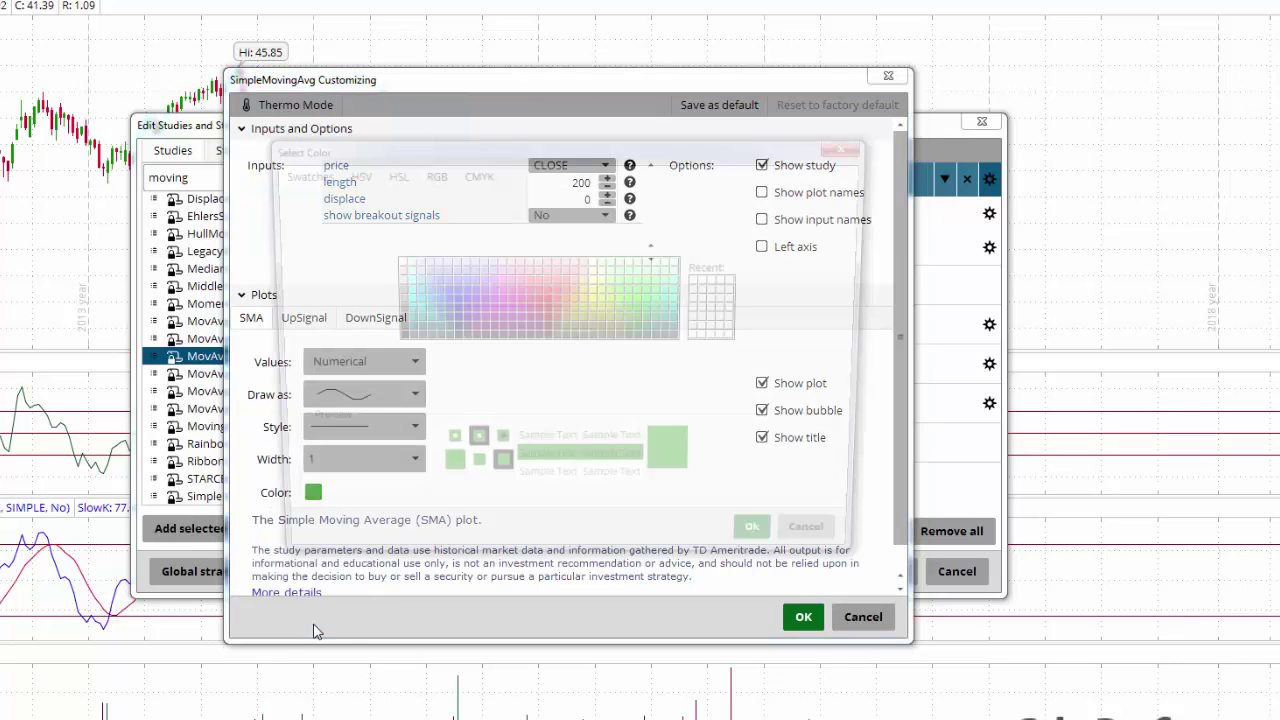
click(556, 281)
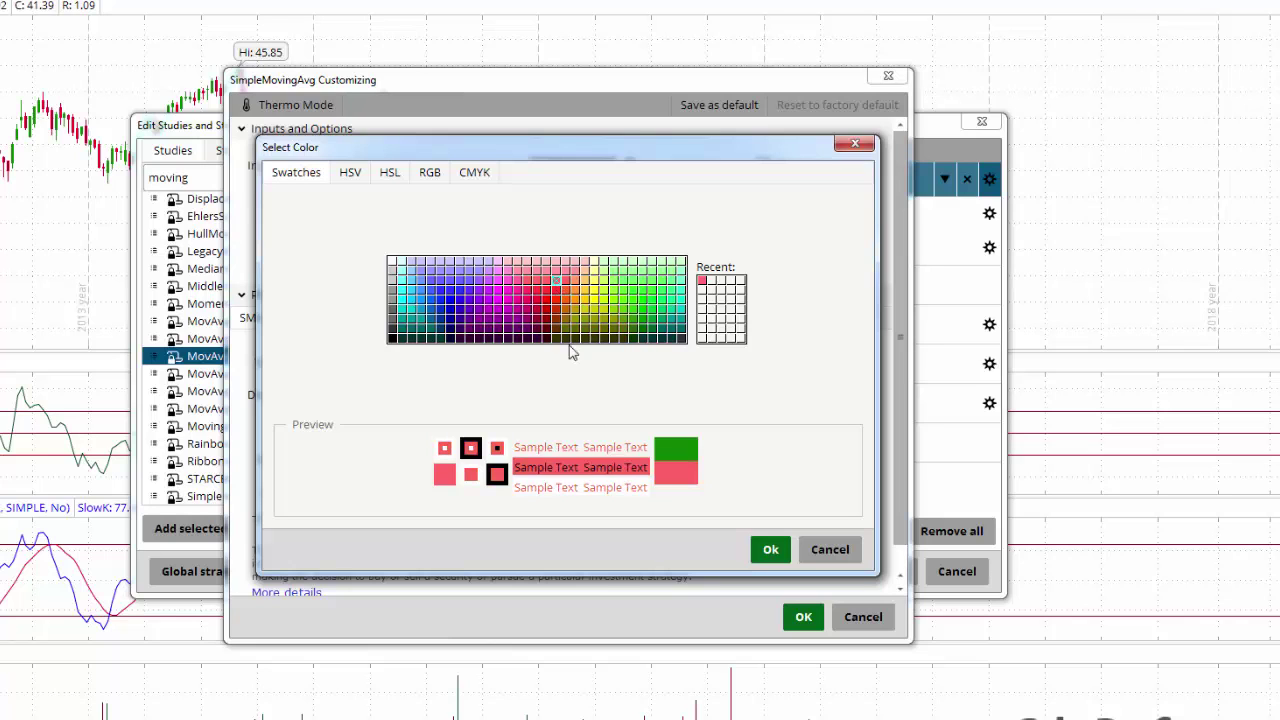
click(771, 549)
click(408, 458)
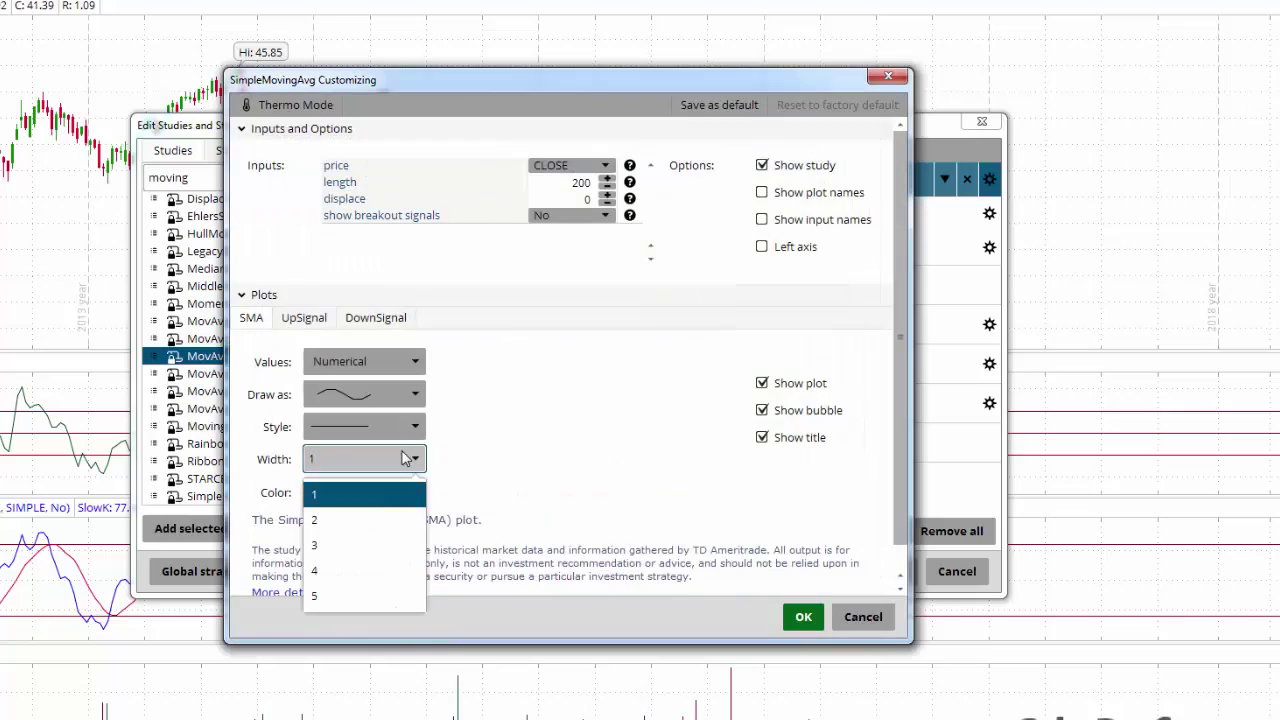
click(367, 540)
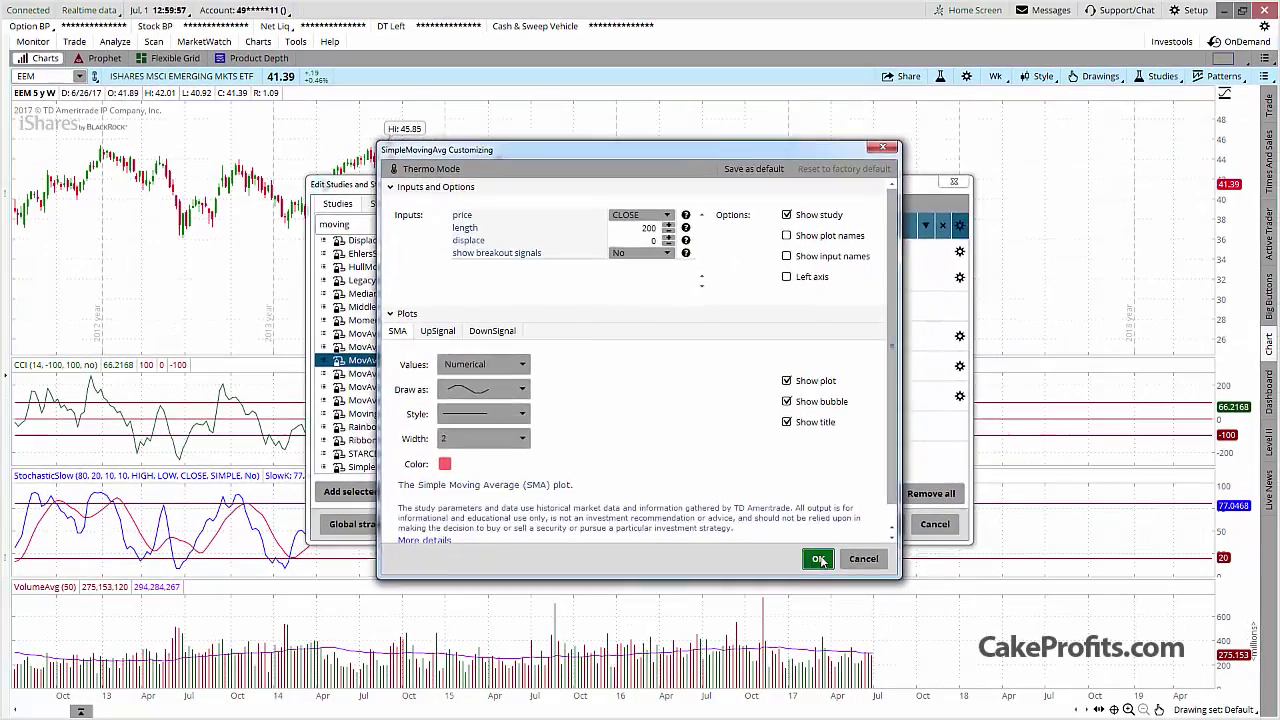
click(803, 616)
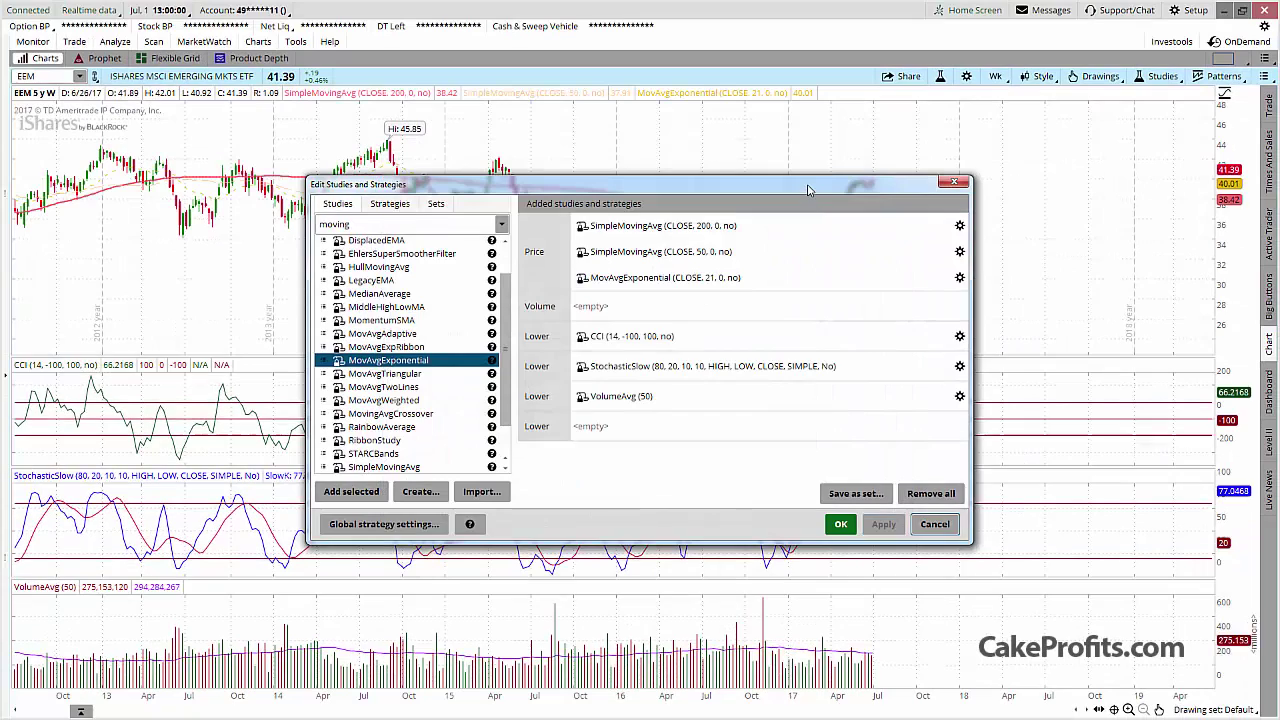
drag(806, 190, 926, 377)
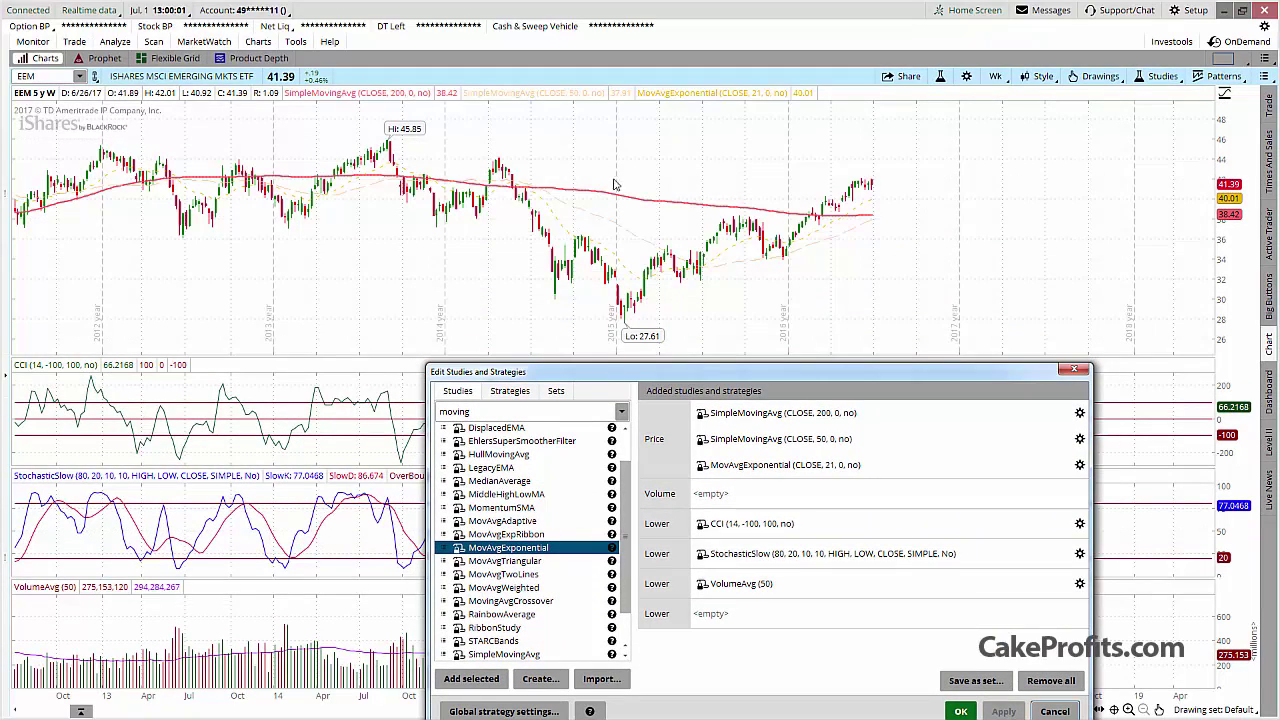
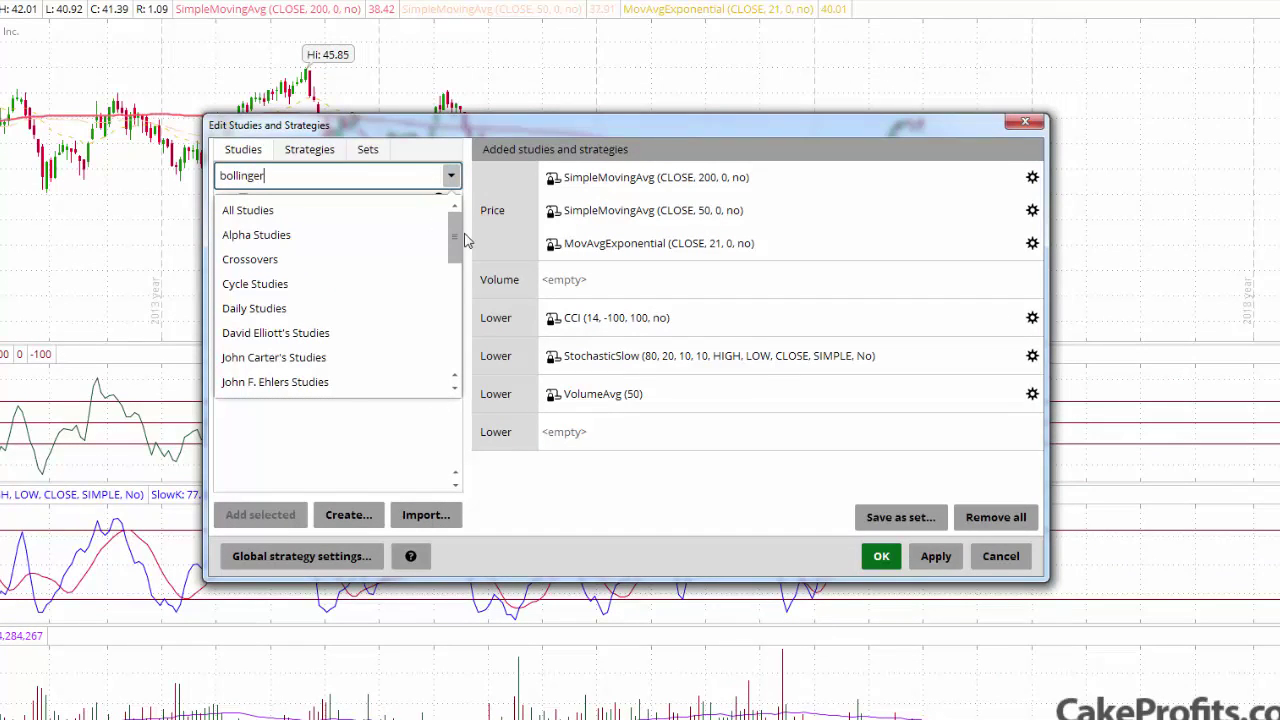
- Search the studies for "bollinger" and add BollingerBands to the price chart
scroll(458, 280, down, 2)
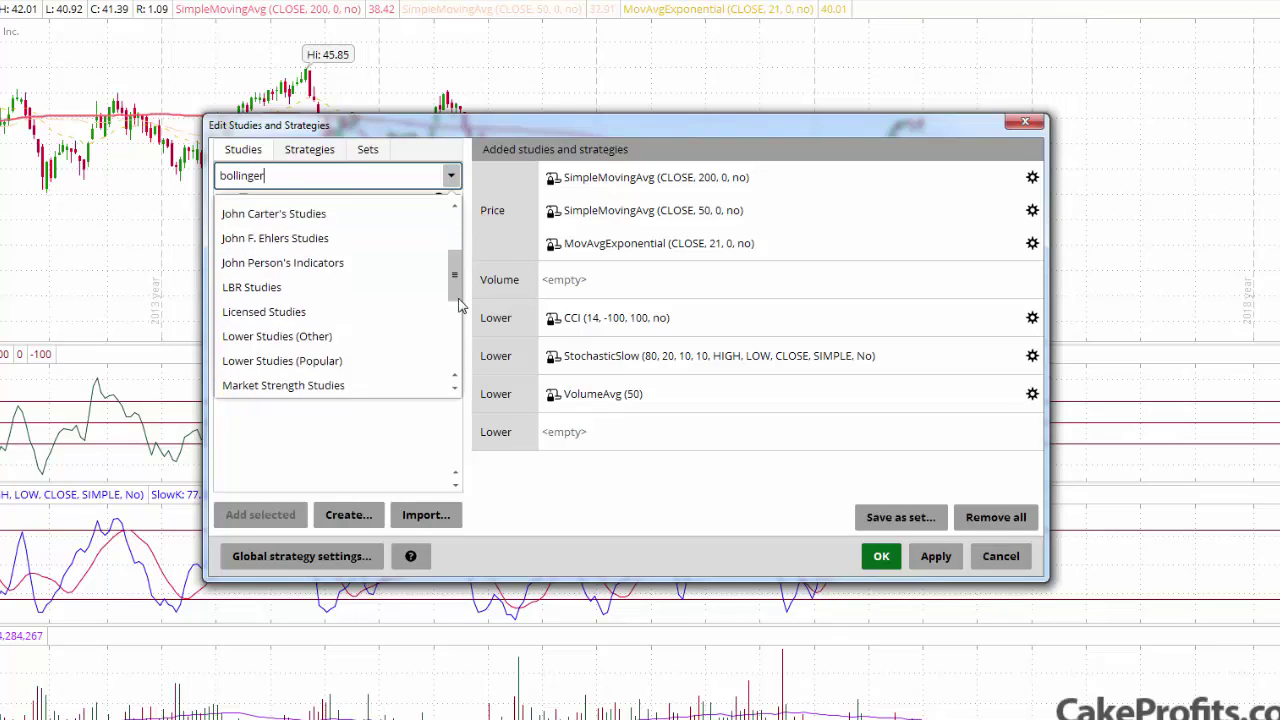
scroll(458, 305, up, 1)
click(428, 448)
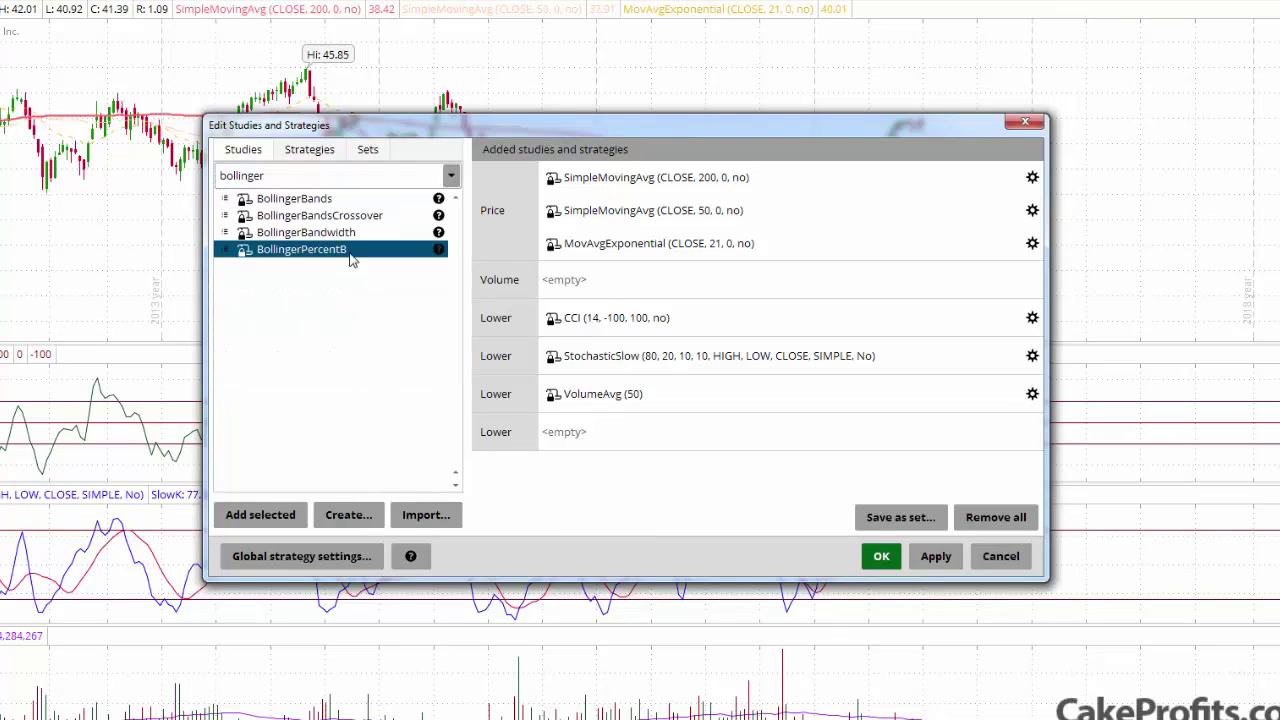
click(300, 198)
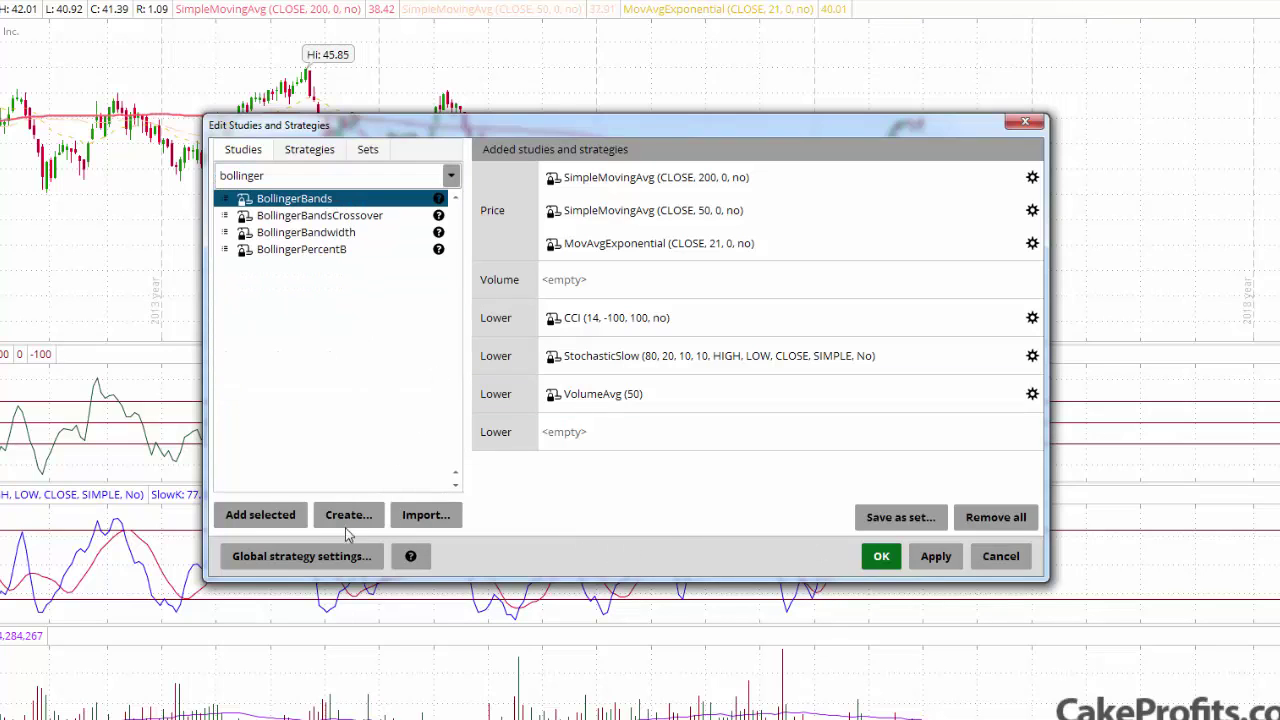
click(300, 516)
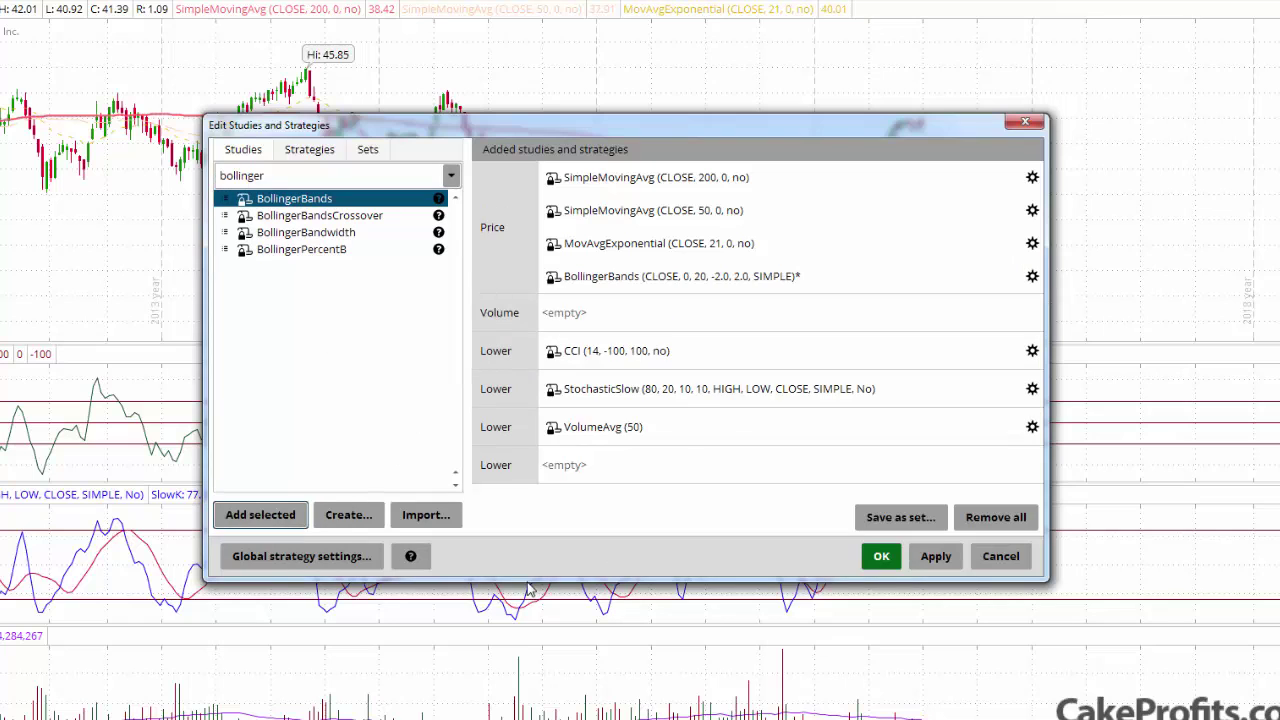
- Hide the MidLine plot in the settings of the BollingerBands study
click(1032, 277)
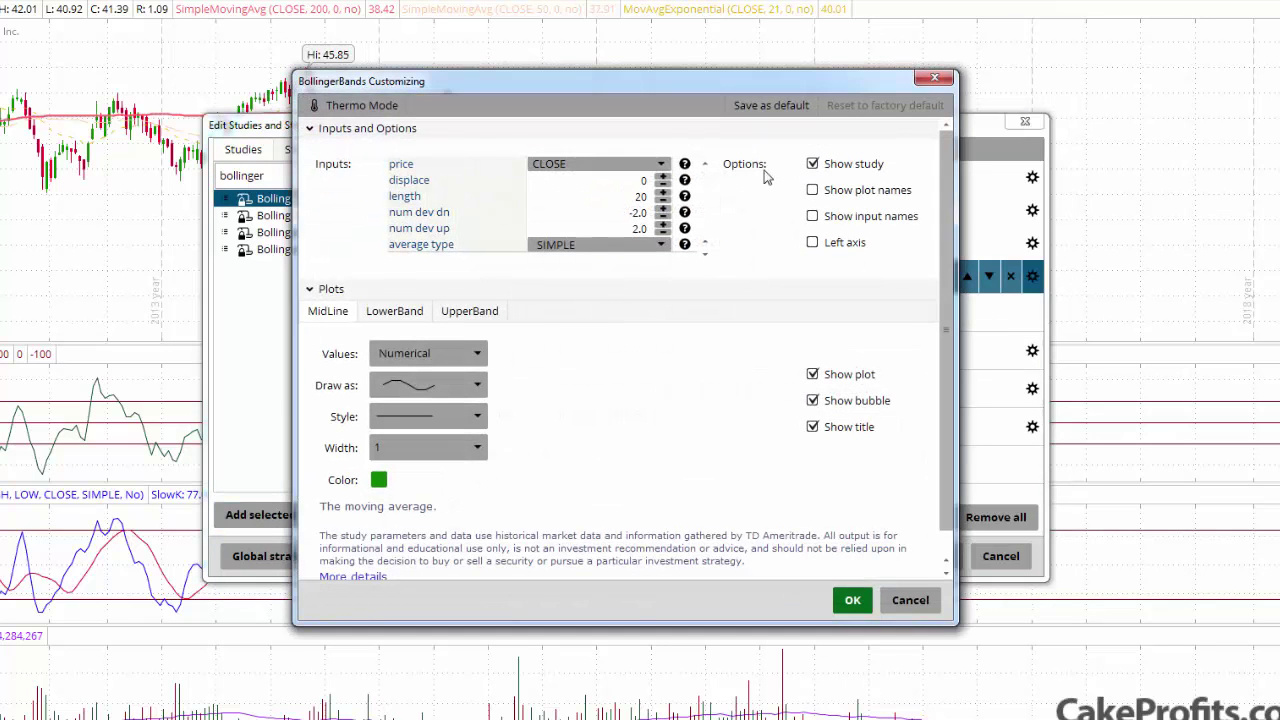
drag(763, 81, 1054, 121)
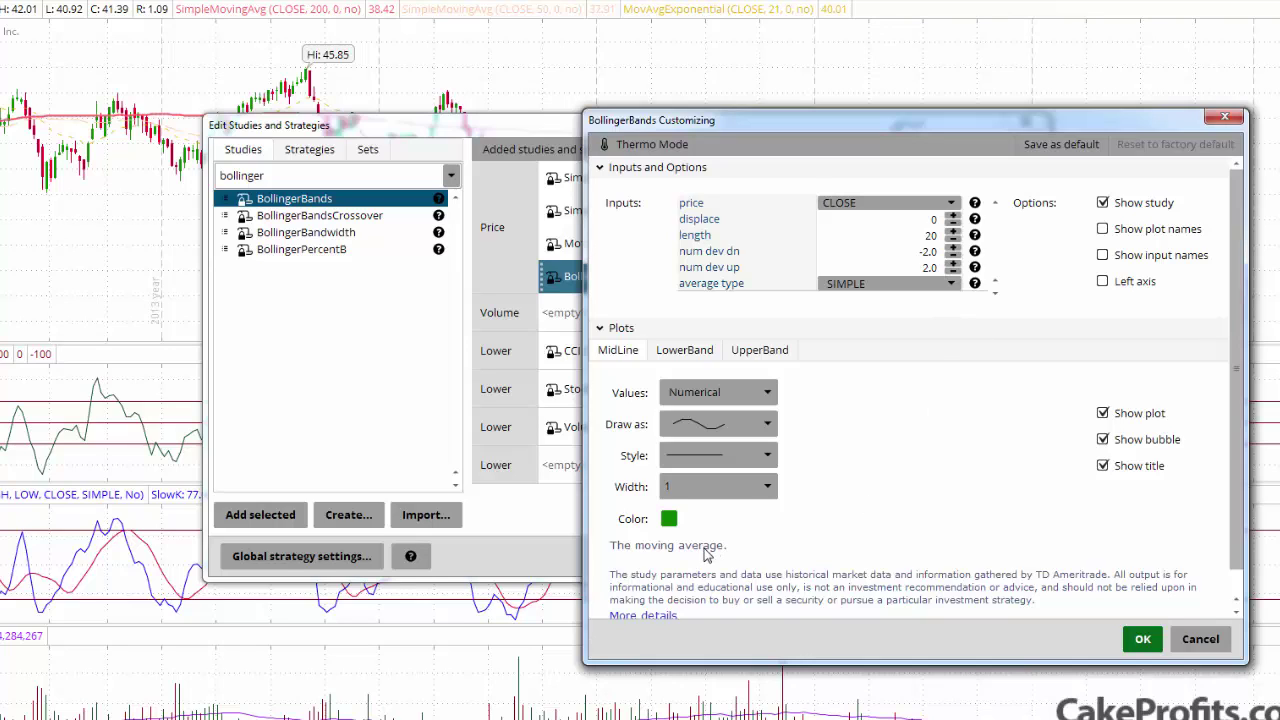
click(669, 519)
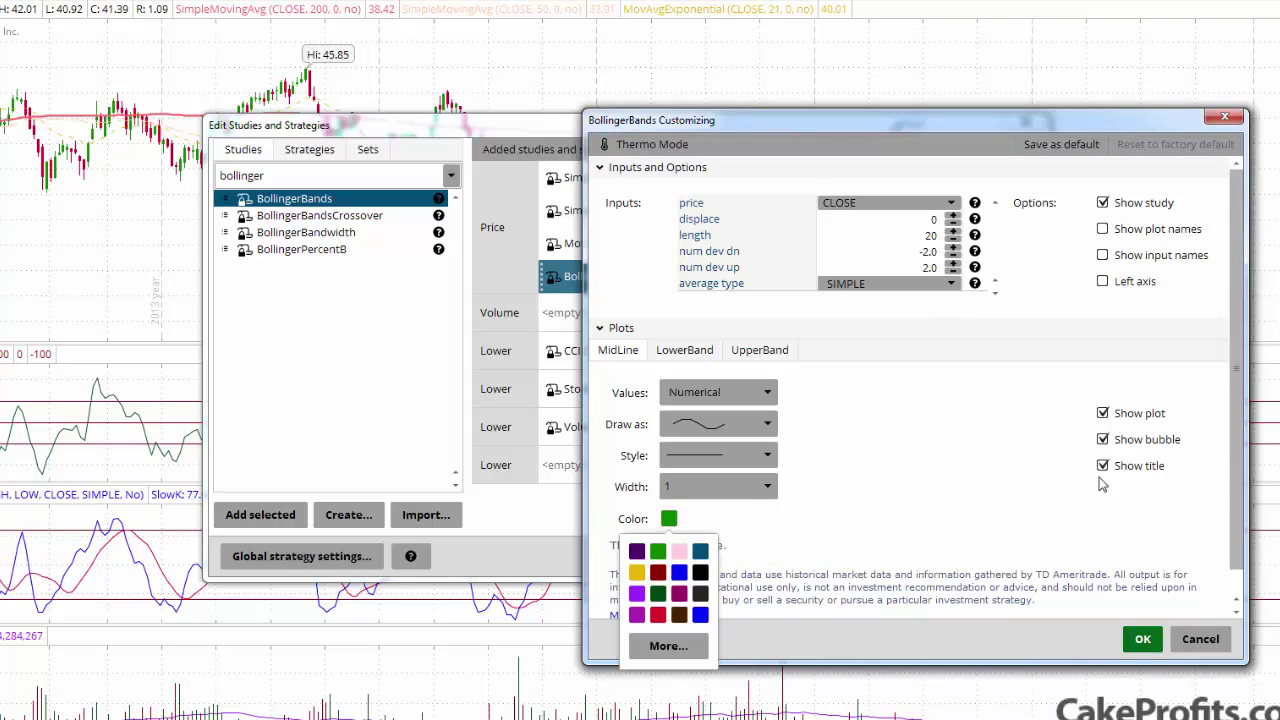
click(1035, 483)
click(1103, 413)
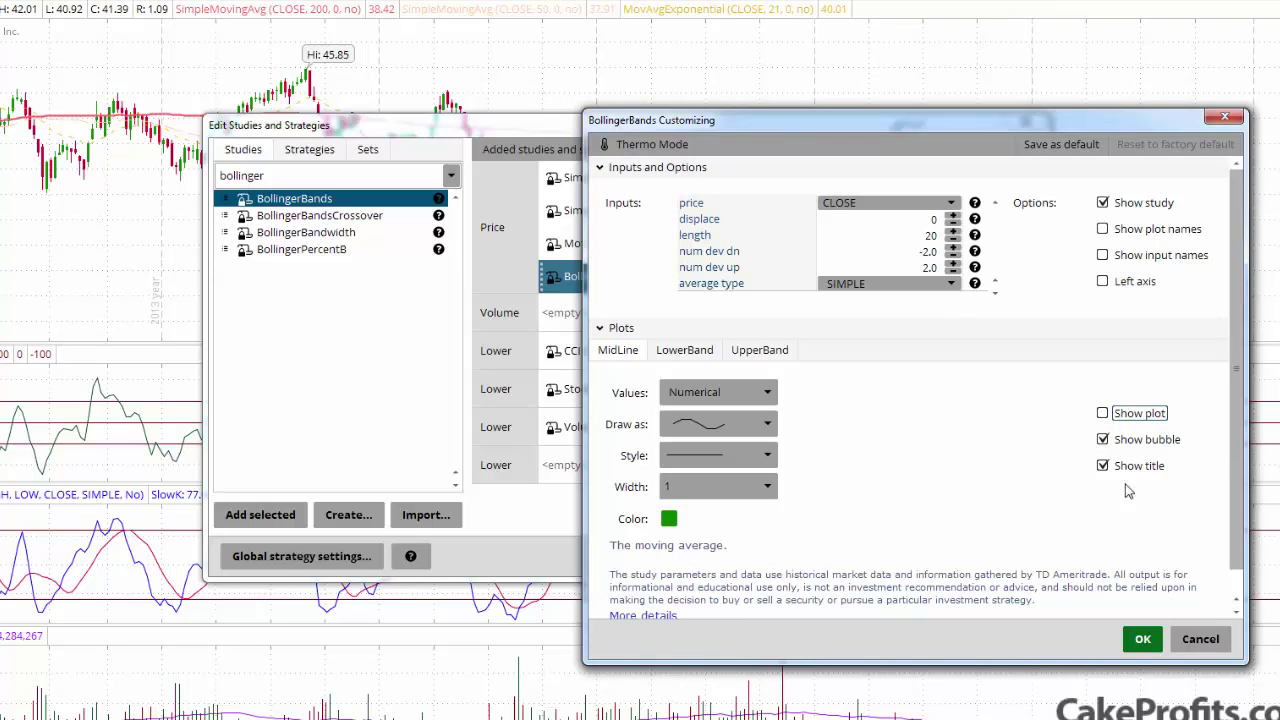
- Set the MidLine colour of the BollingerBands study to light gray and accept the study changes
click(669, 519)
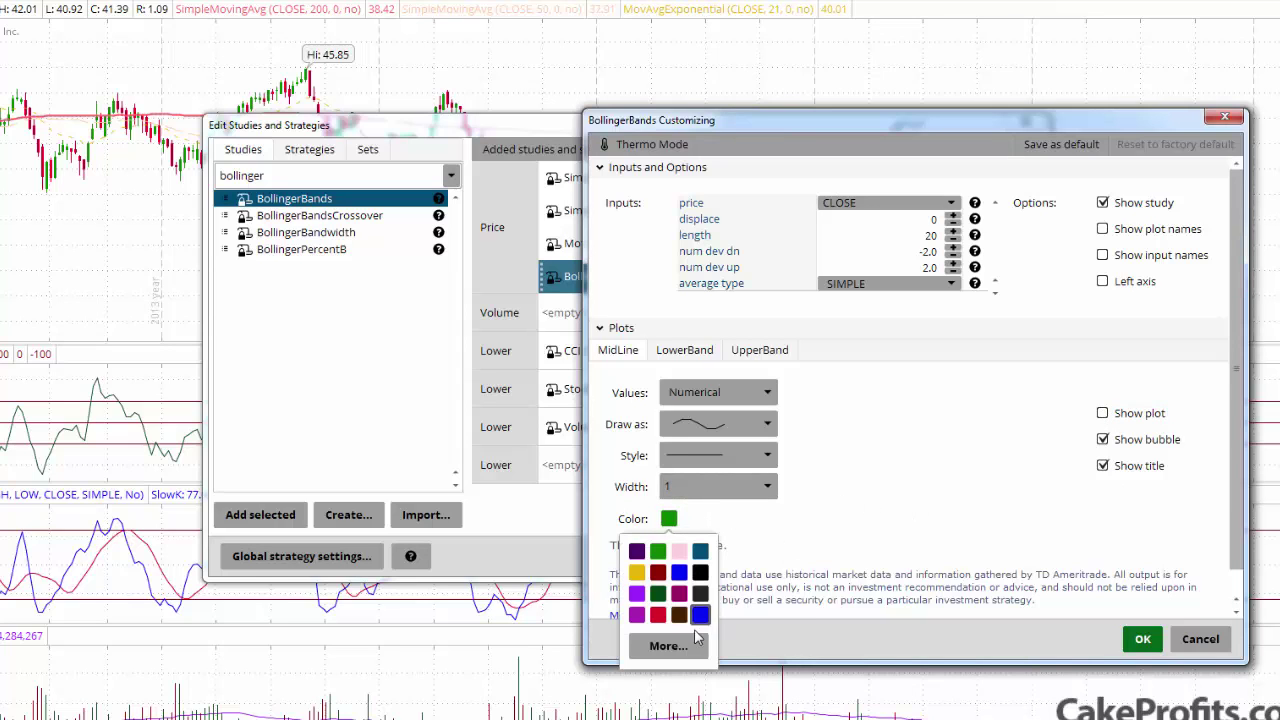
click(668, 646)
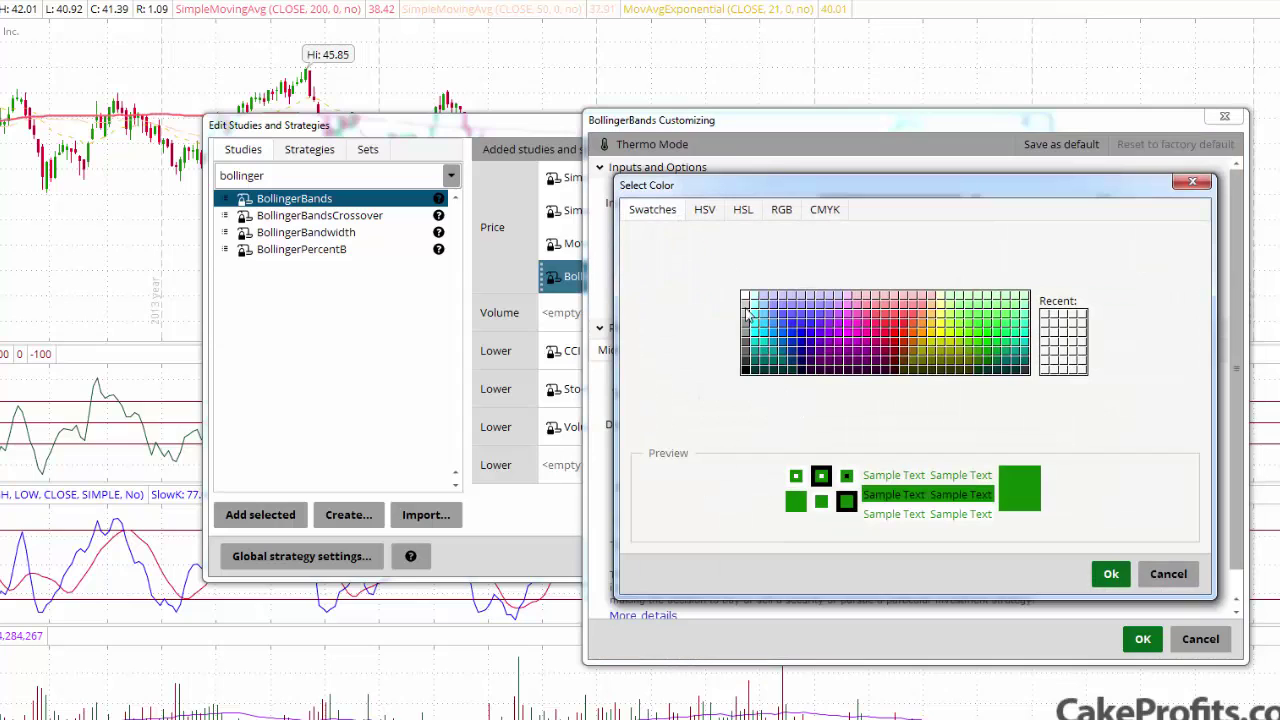
click(1109, 573)
click(1142, 638)
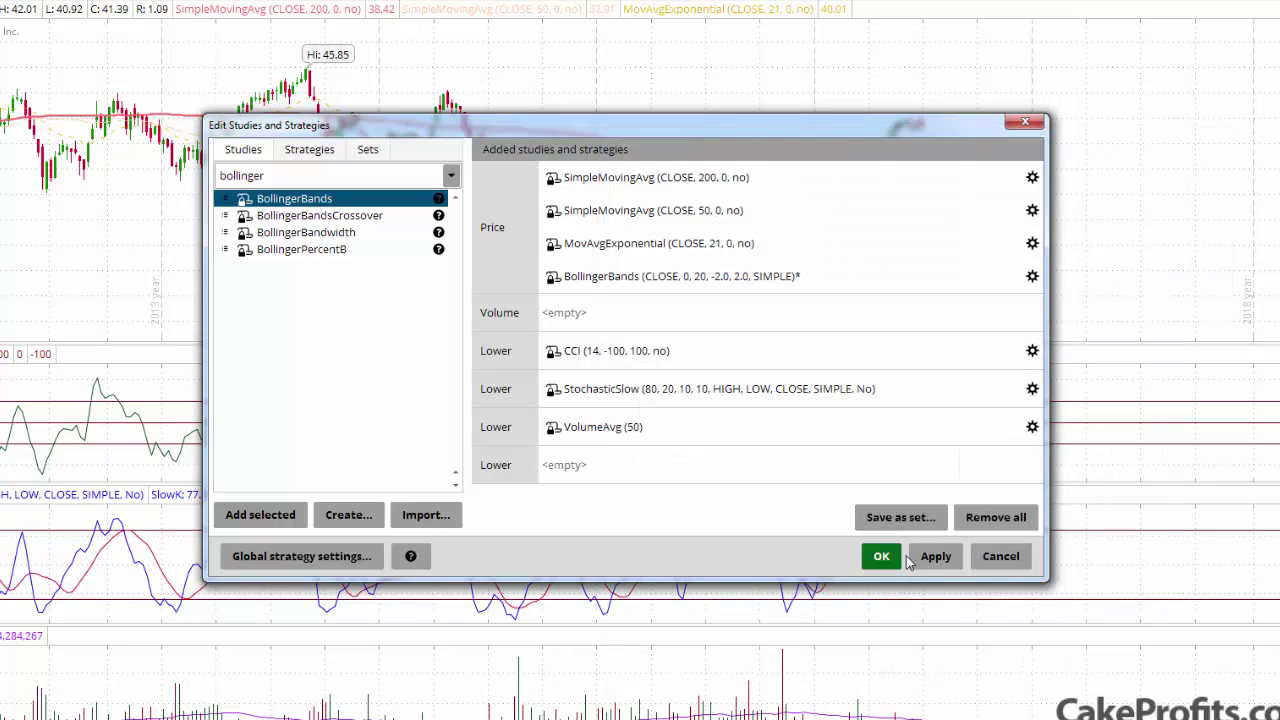
click(881, 558)
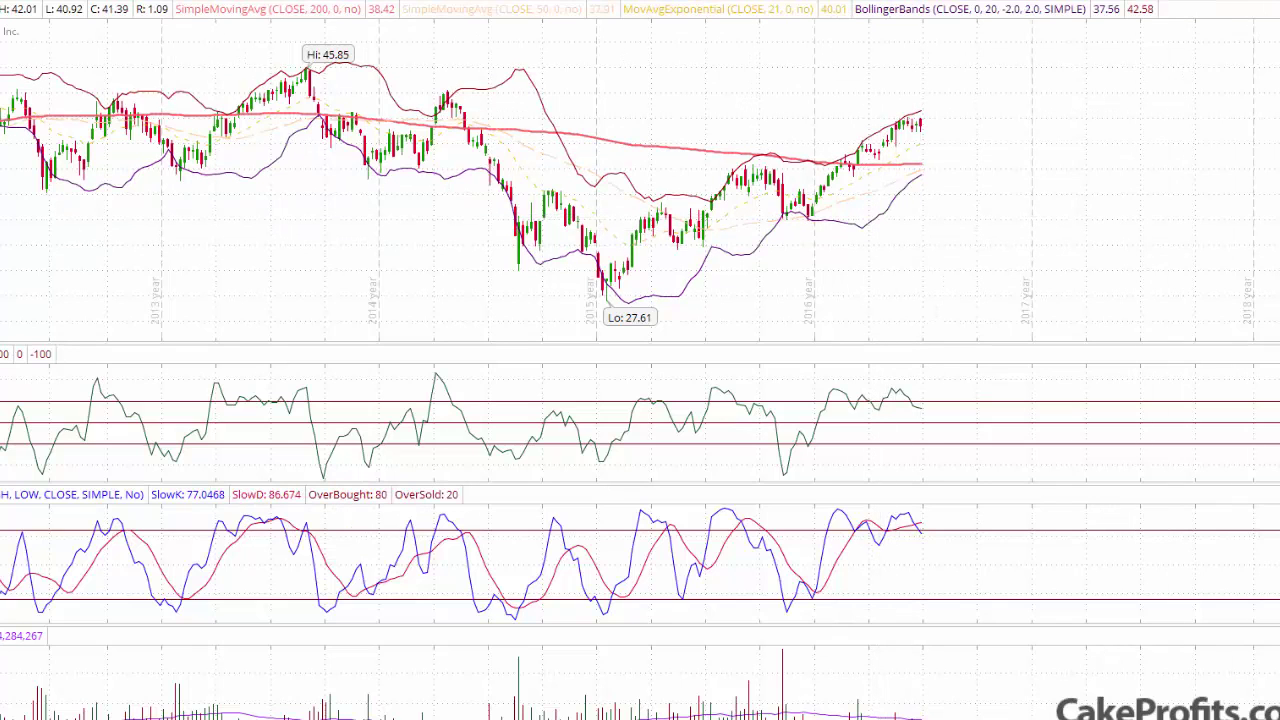
- Reopen the BollingerBands study's settings and set its LowerBand colour to light gray
click(1240, 4)
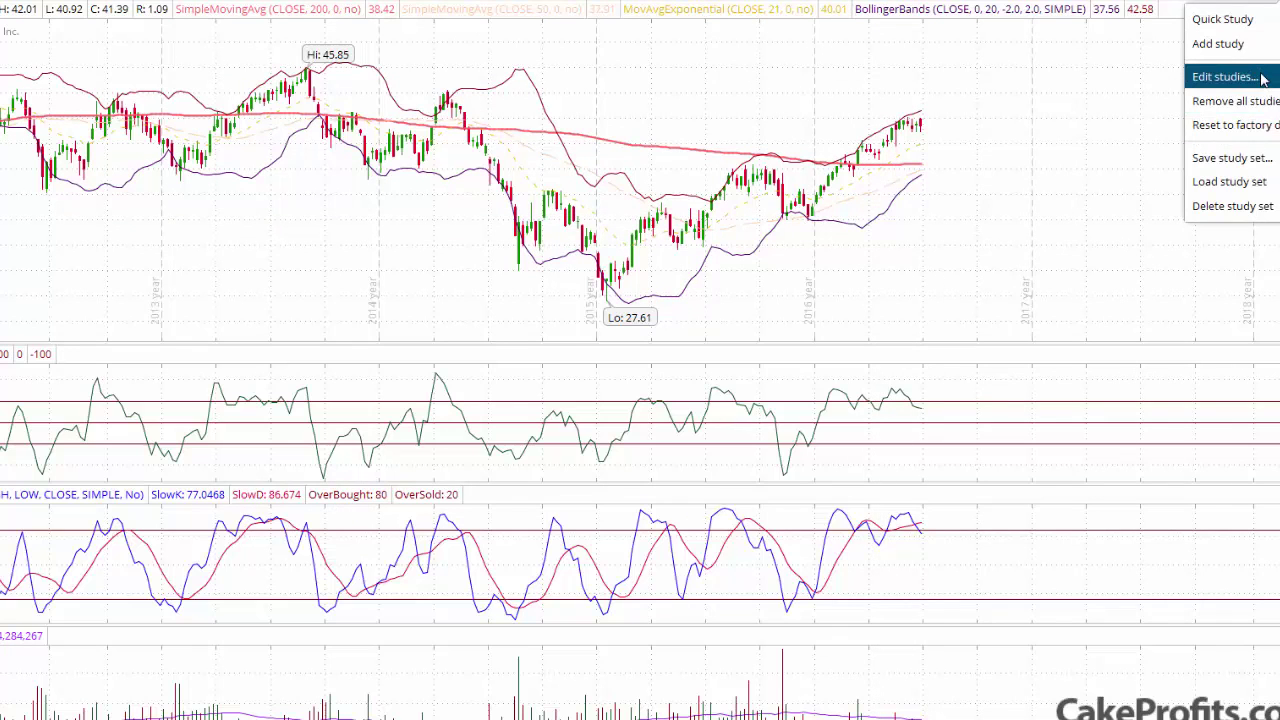
click(1185, 78)
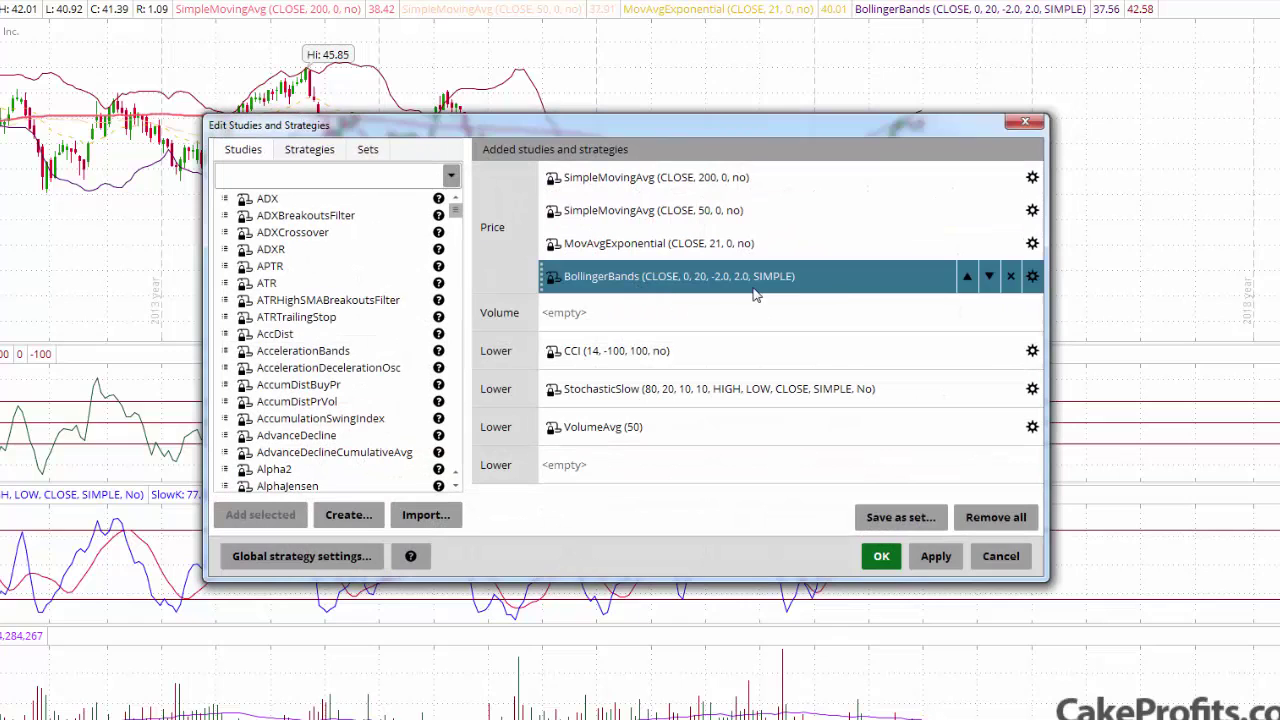
click(1032, 276)
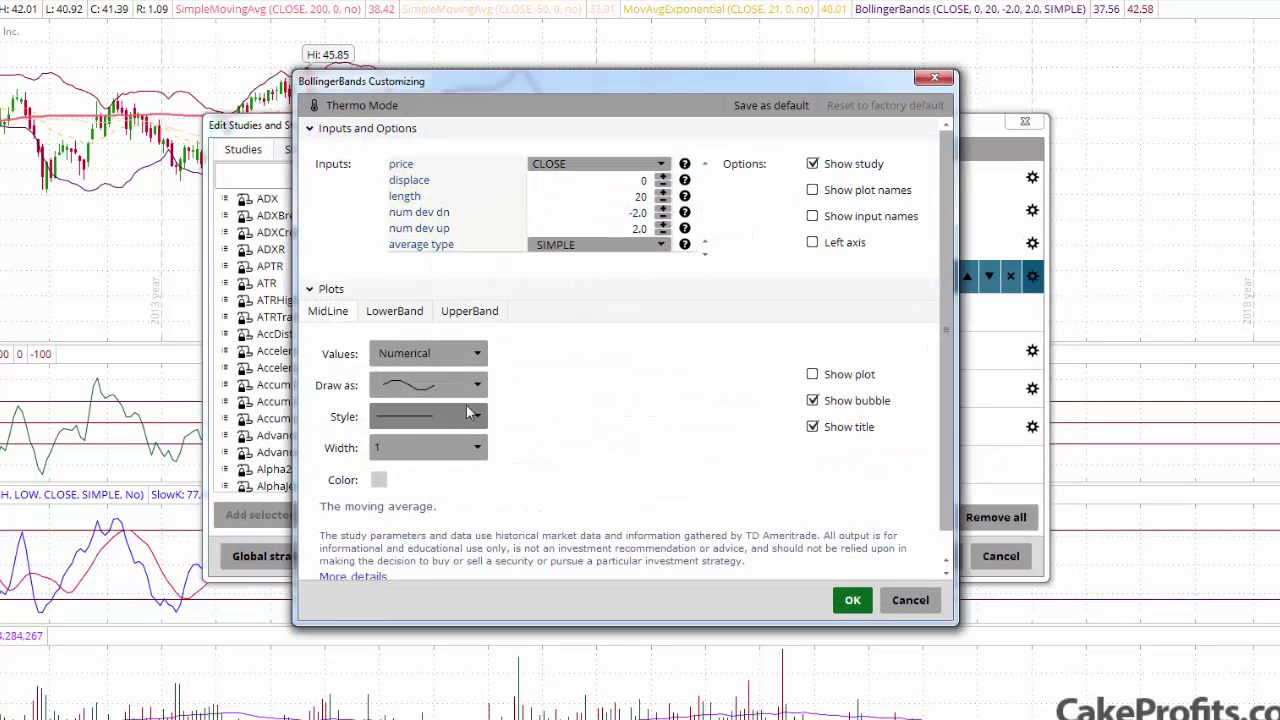
click(384, 316)
click(380, 480)
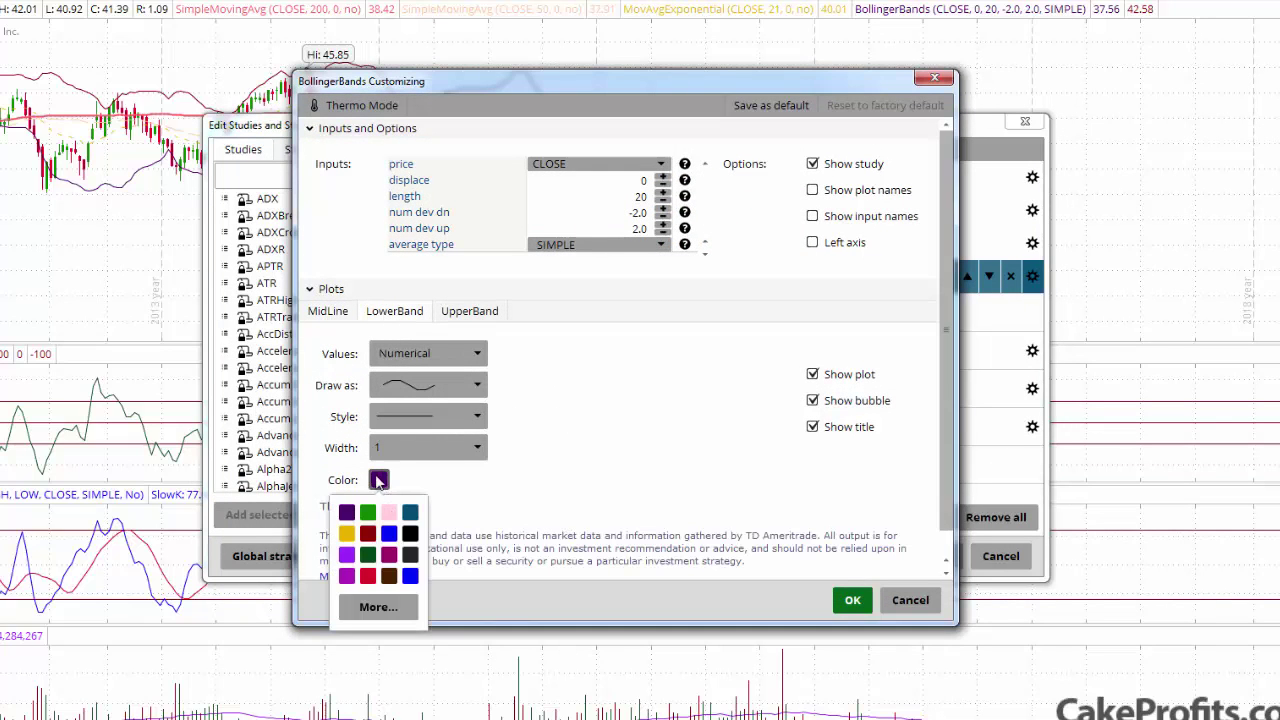
click(404, 615)
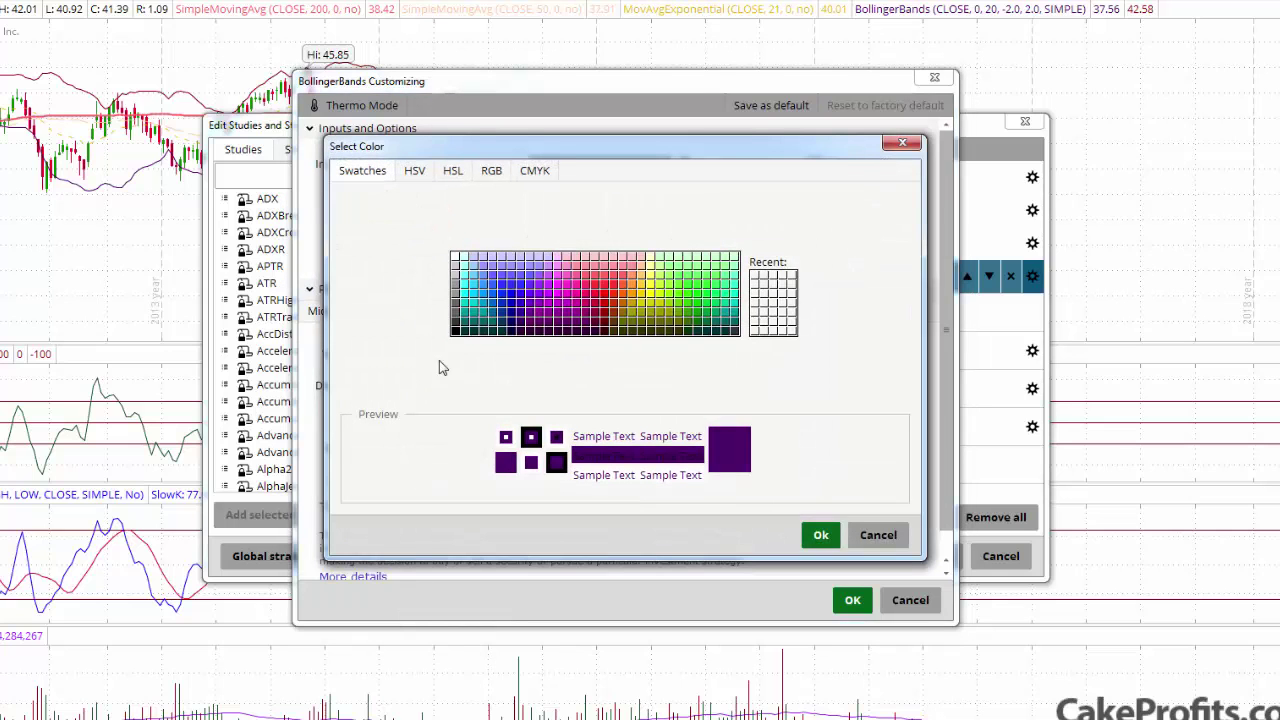
click(457, 272)
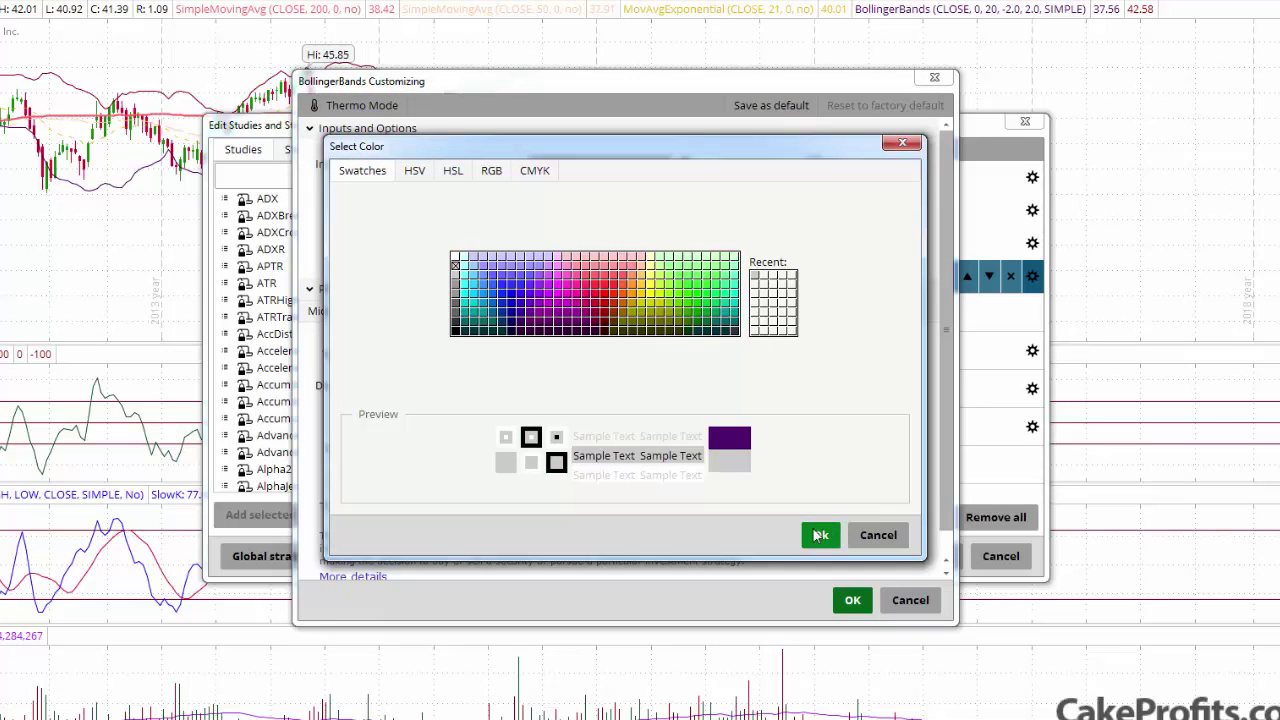
click(816, 534)
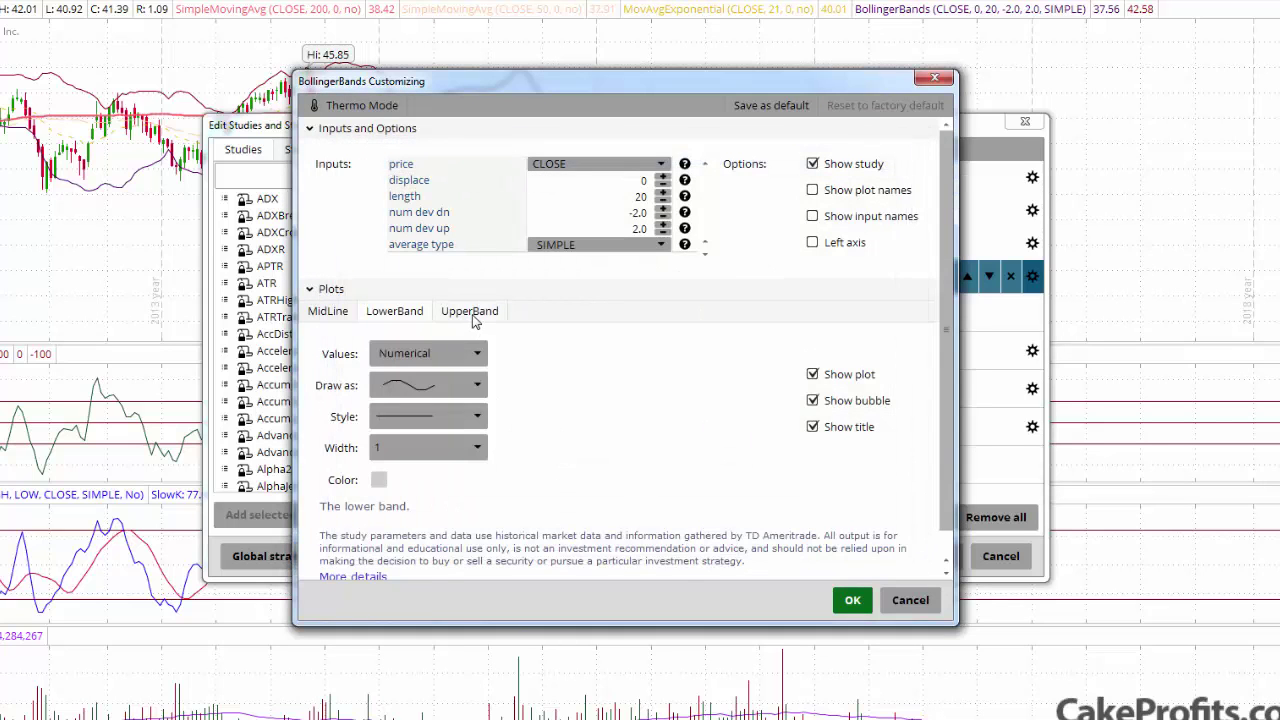
- Set the UpperBand colour of the BollingerBands study to light gray and accept the study's settings
click(472, 312)
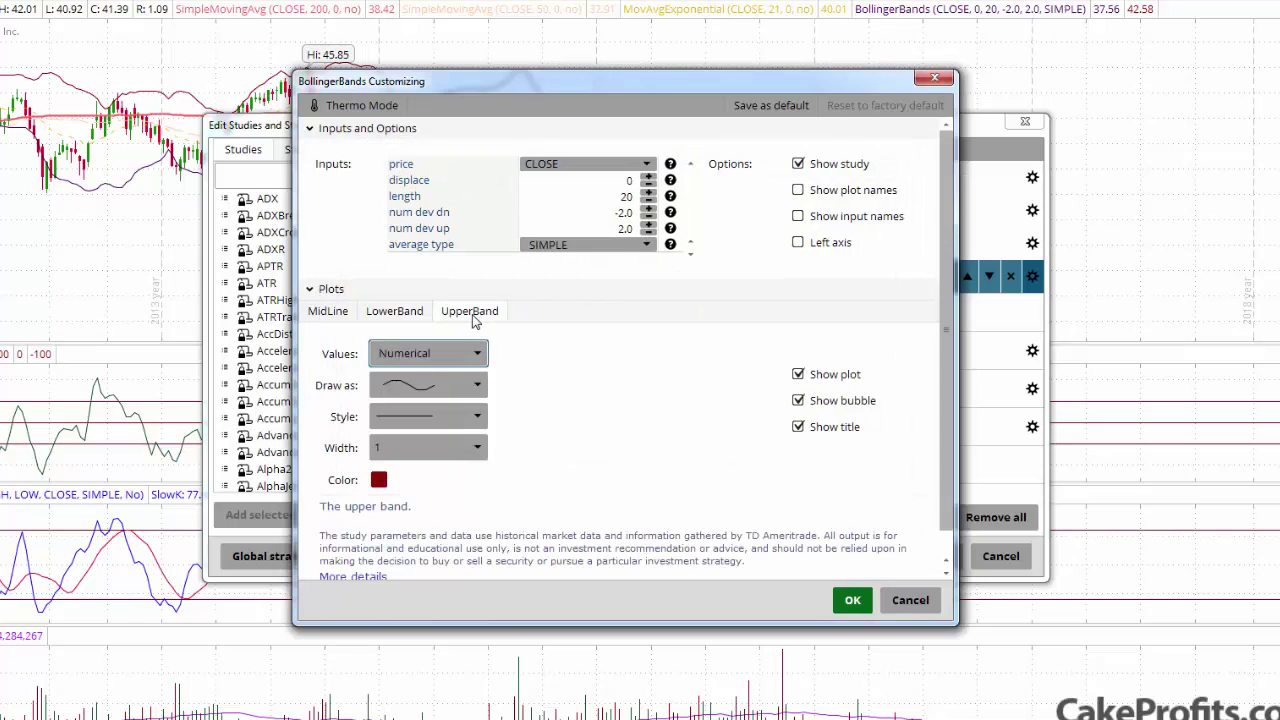
click(378, 480)
click(378, 606)
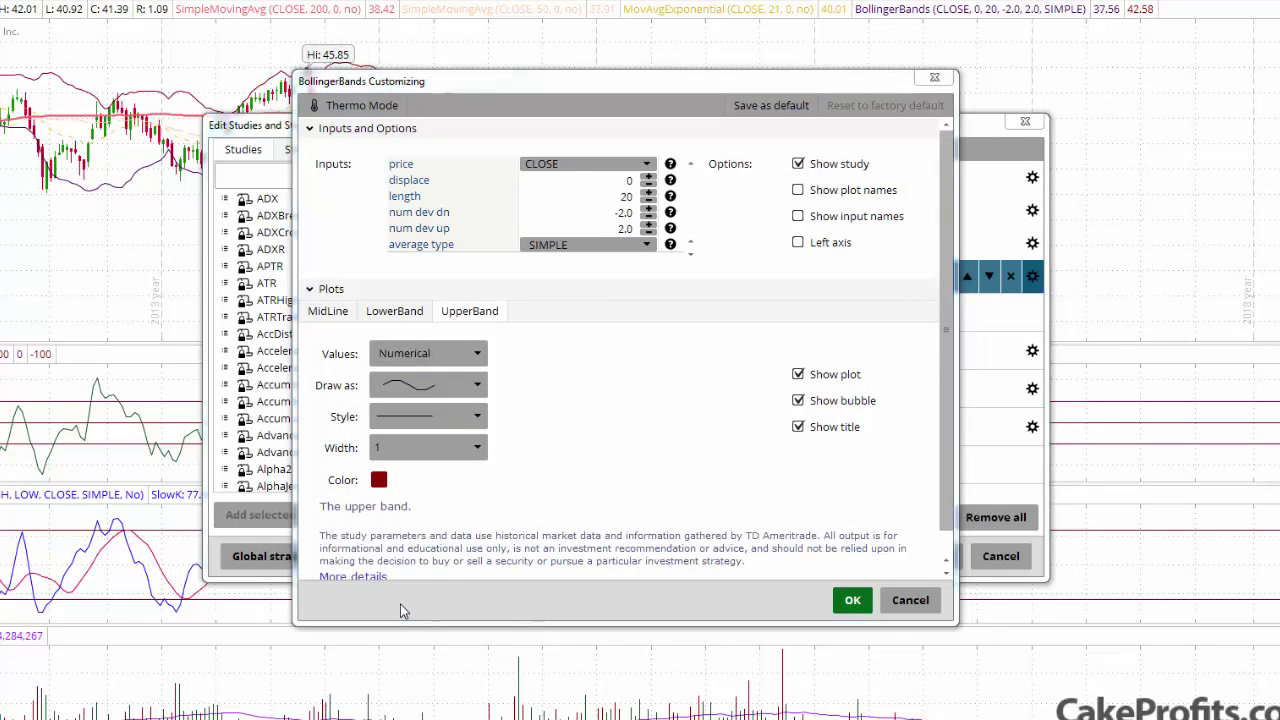
click(455, 266)
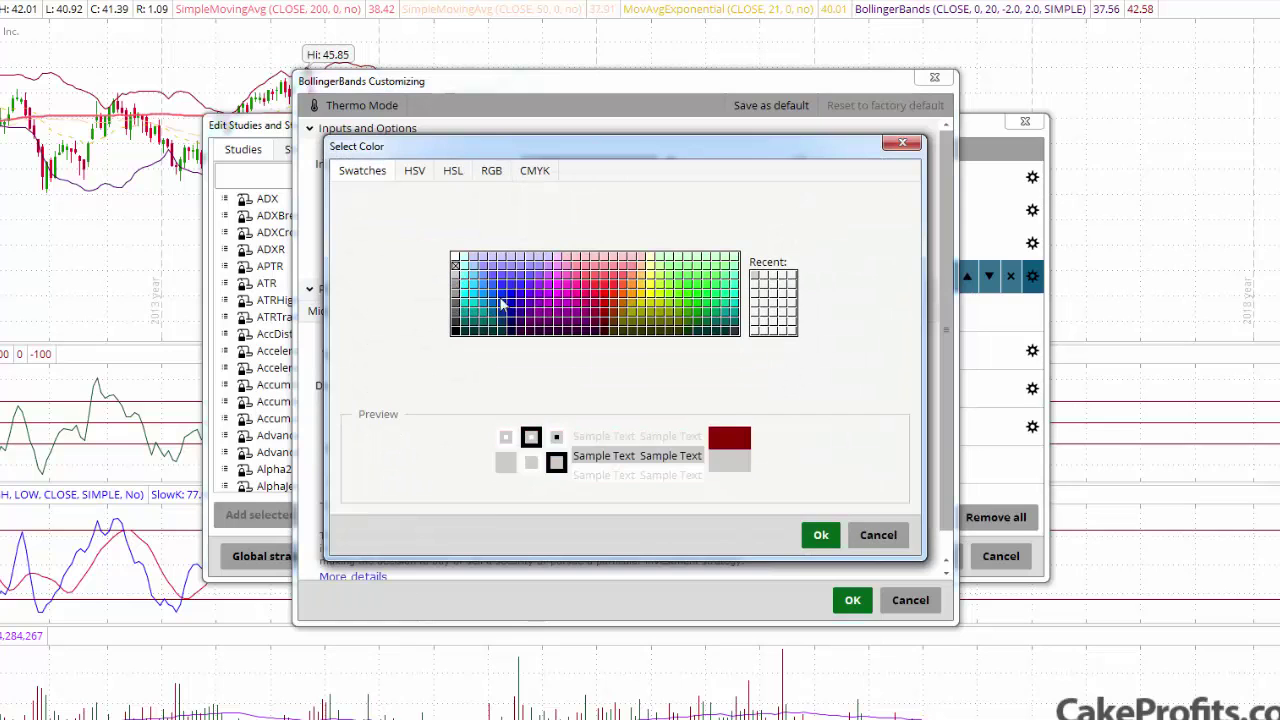
click(820, 535)
click(852, 600)
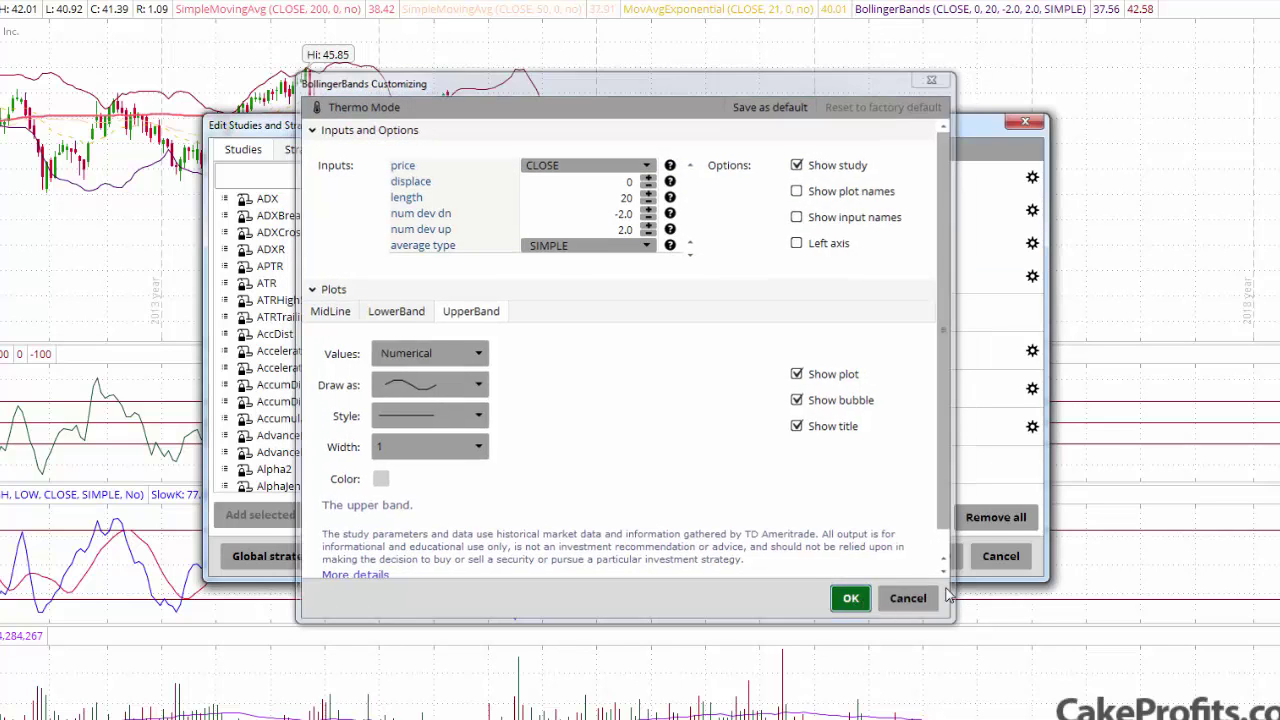
- Apply the BollingerBands changes to the chart and close the studies editor
drag(701, 132, 921, 140)
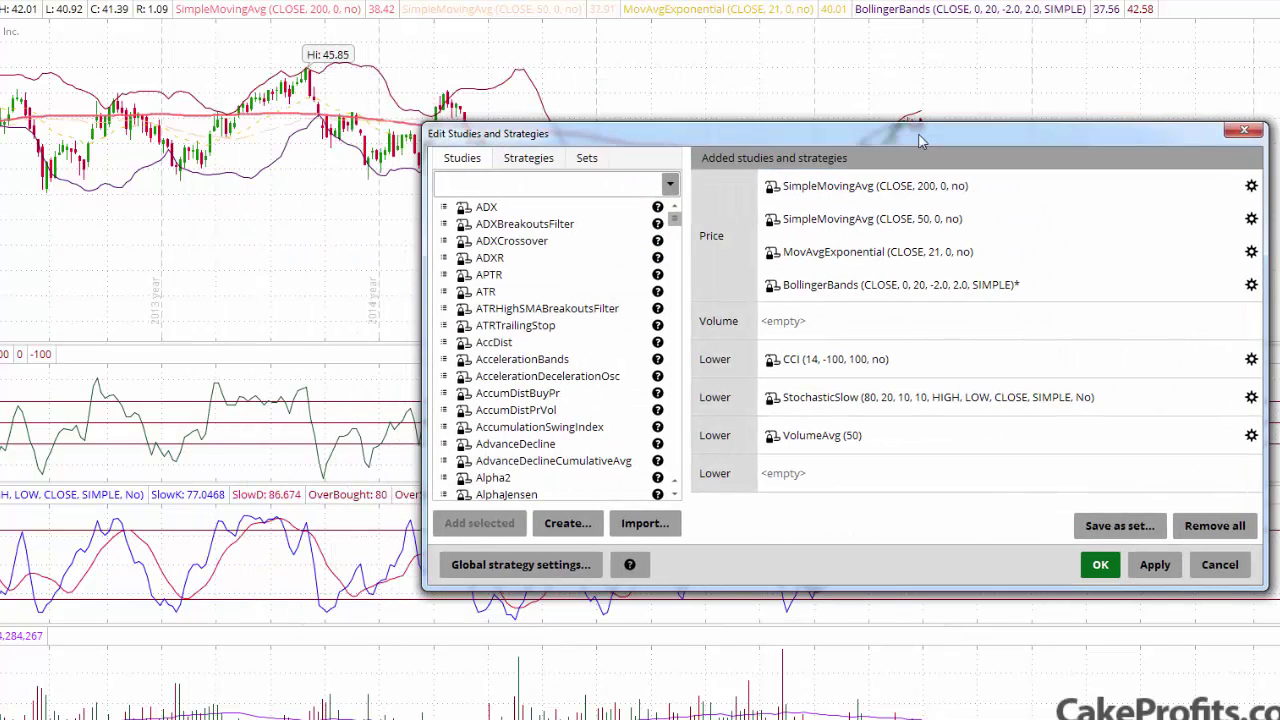
click(1168, 567)
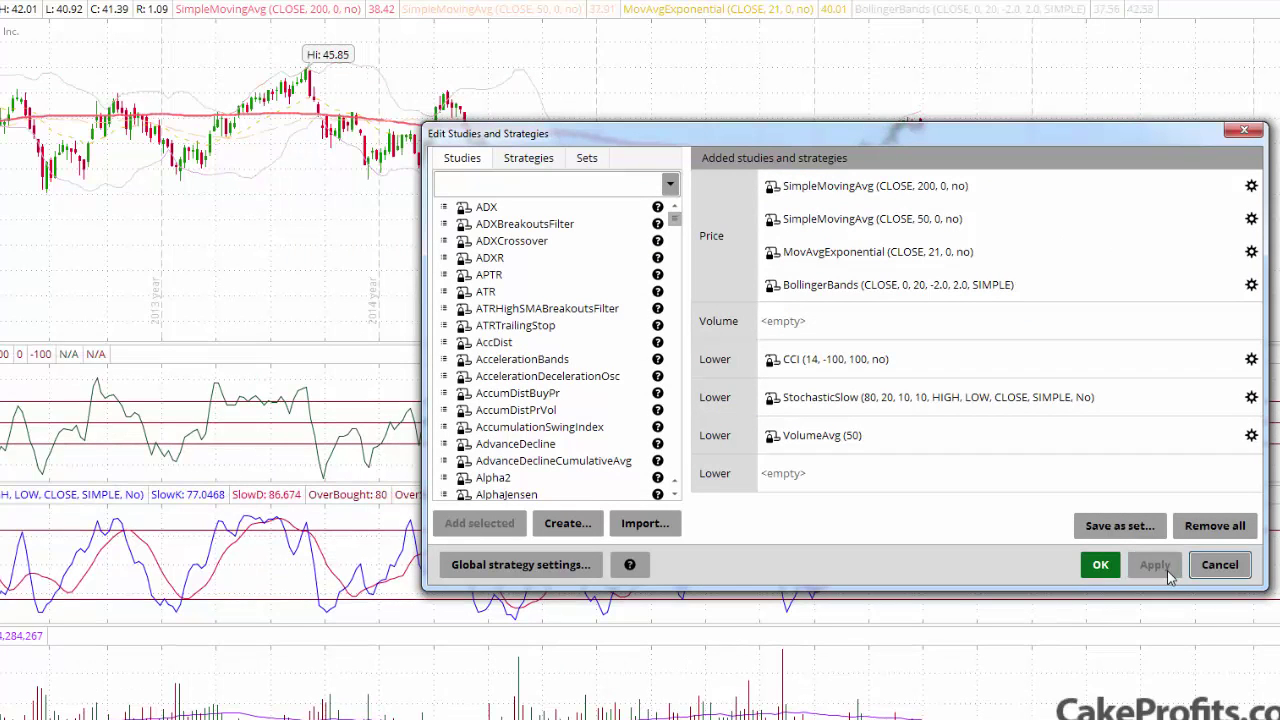
click(1100, 564)
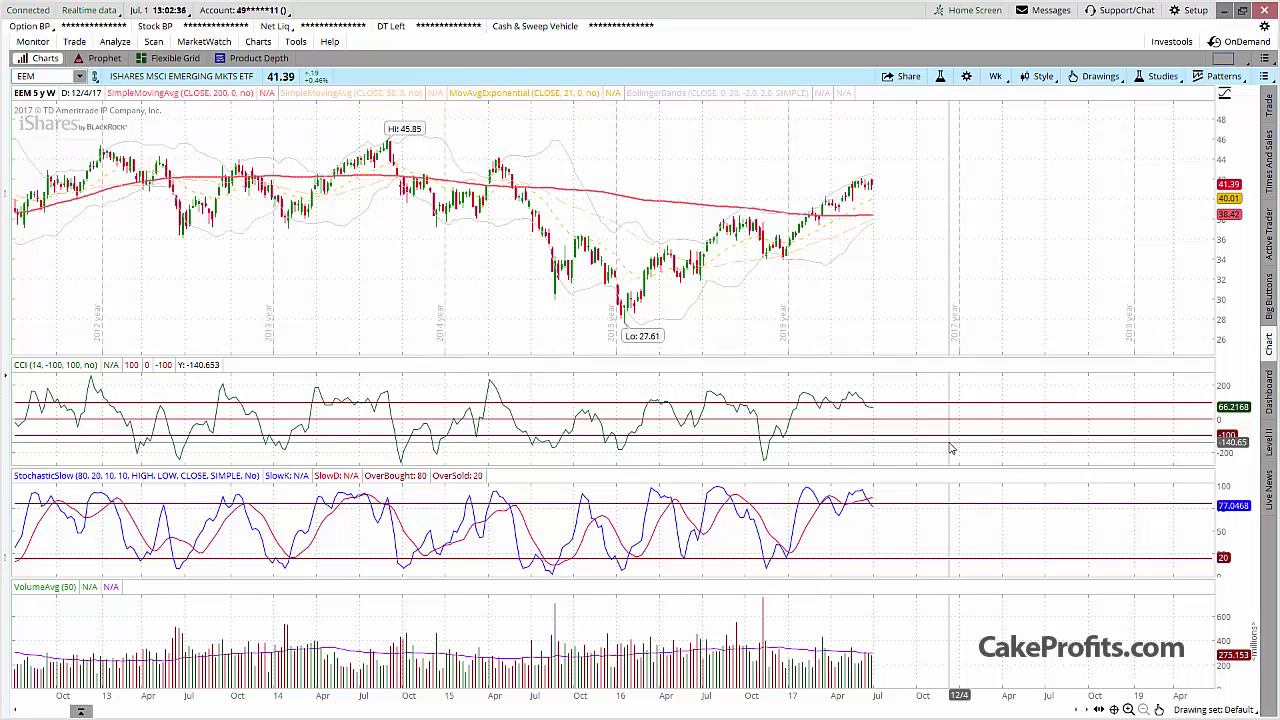
- Reopen the studies editor, search for "volati", and add ImpVolatility as a lower study on the chart
click(1176, 80)
mouse_move(1118, 120)
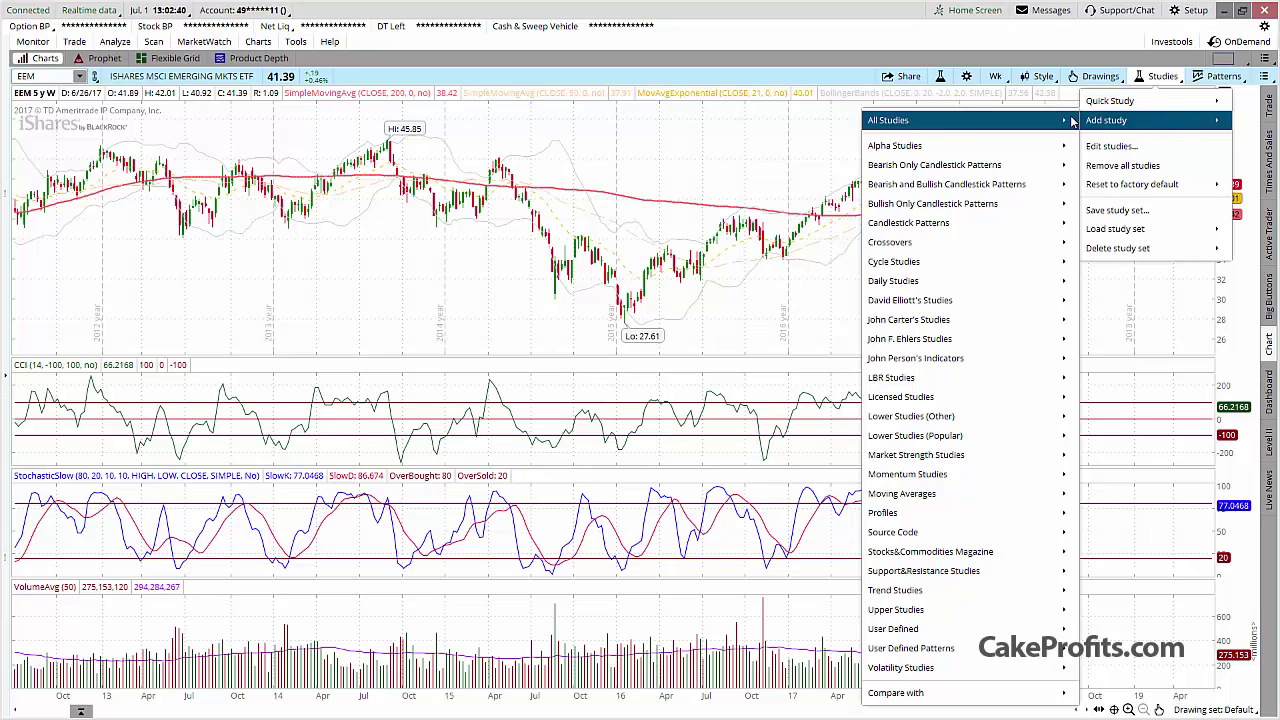
click(1157, 148)
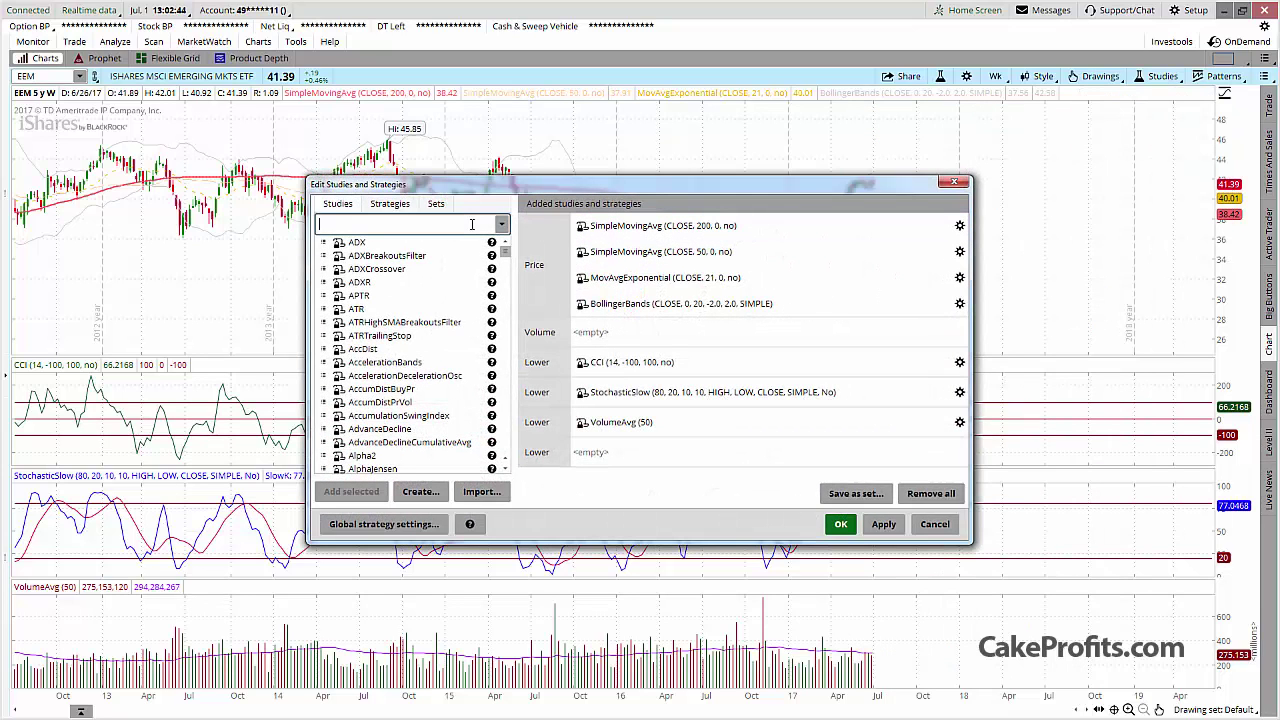
text(volati)
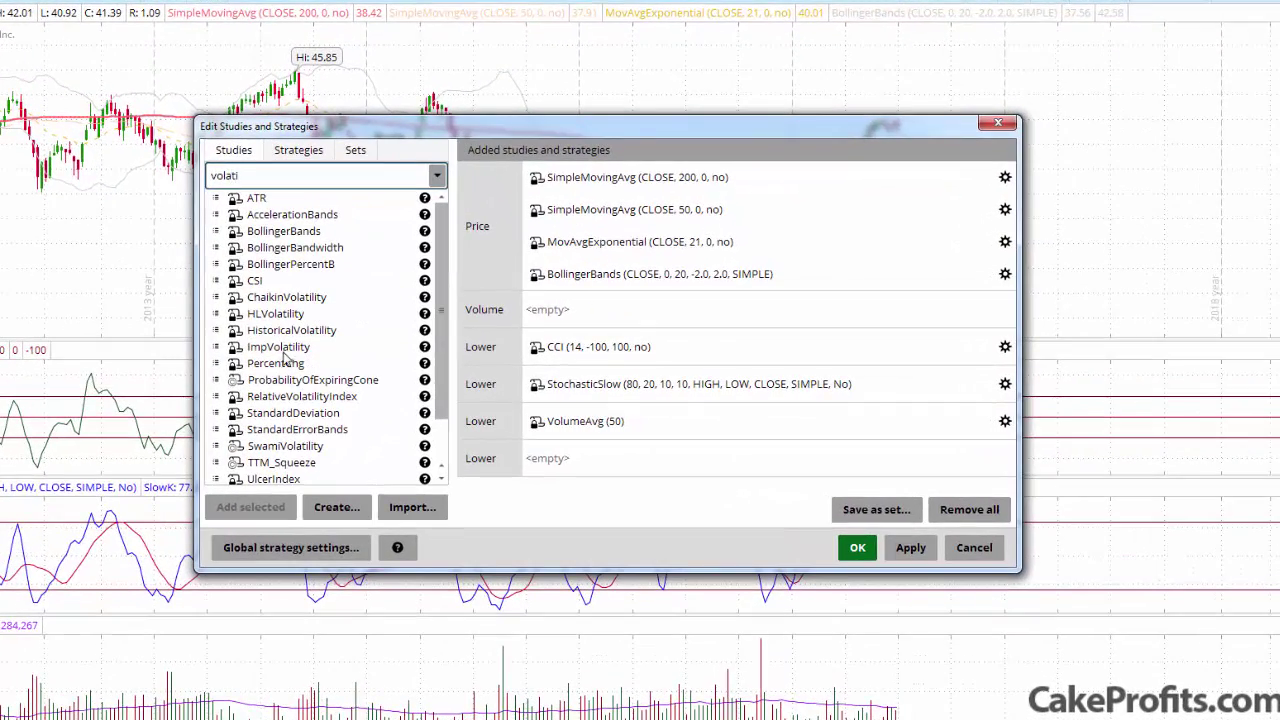
click(285, 347)
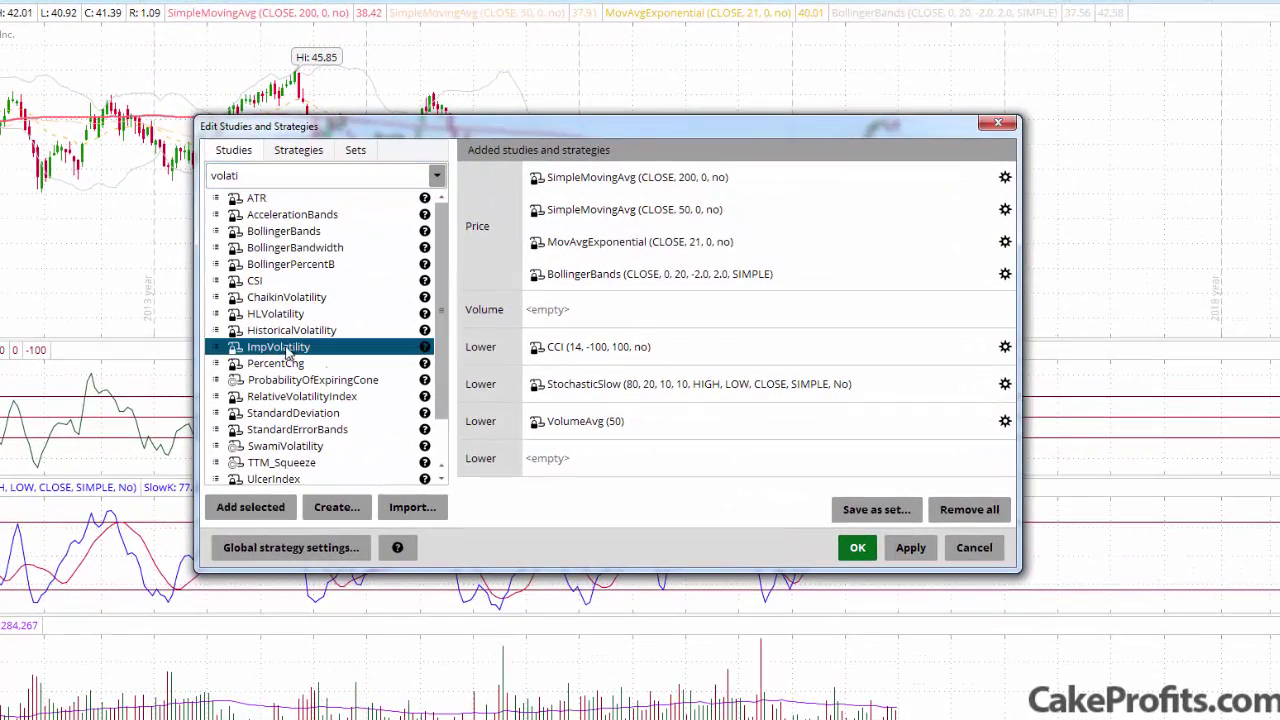
click(285, 512)
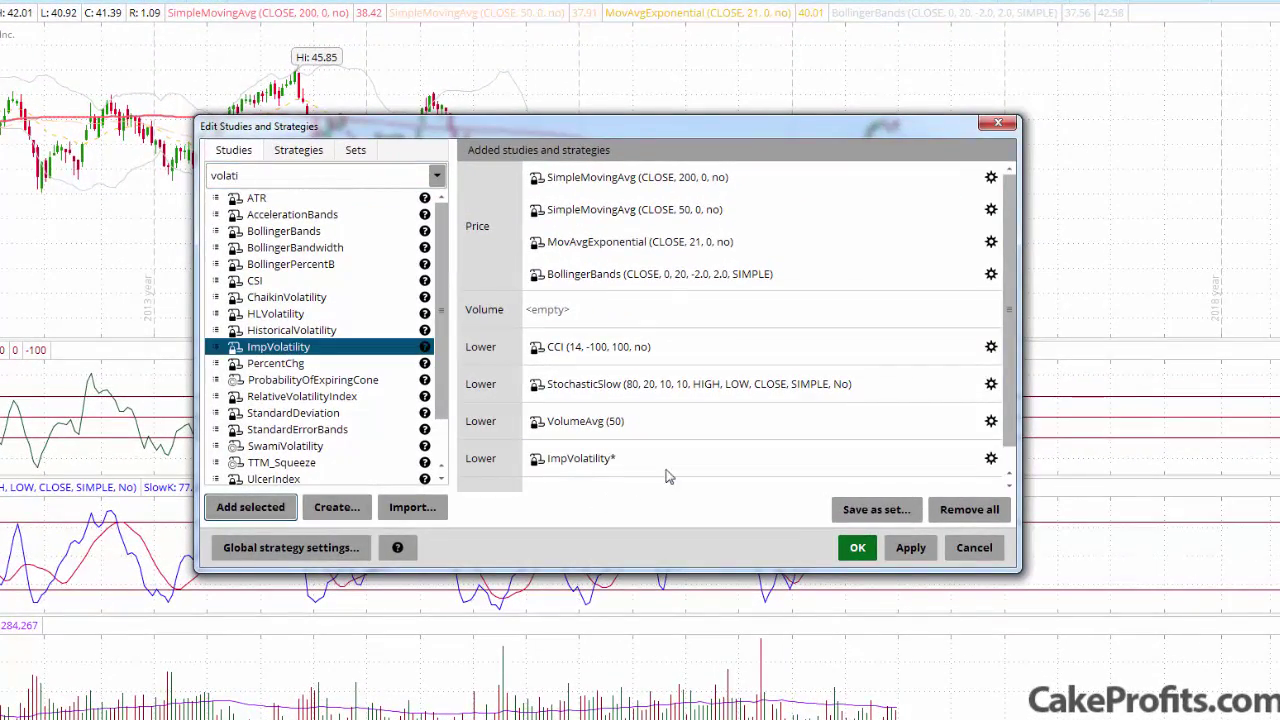
click(905, 555)
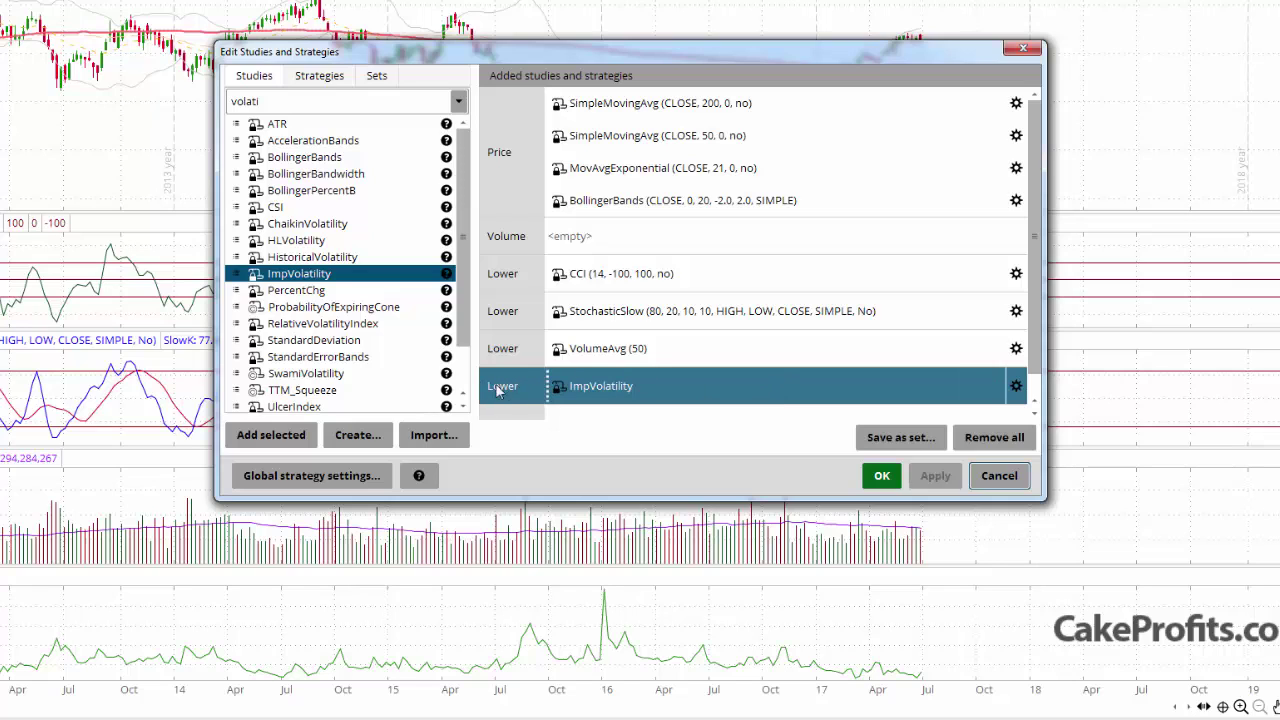
- Move the ImpVolatility study into the Price group, apply it, and reposition the studies editor to uncover the price chart
drag(512, 392, 520, 358)
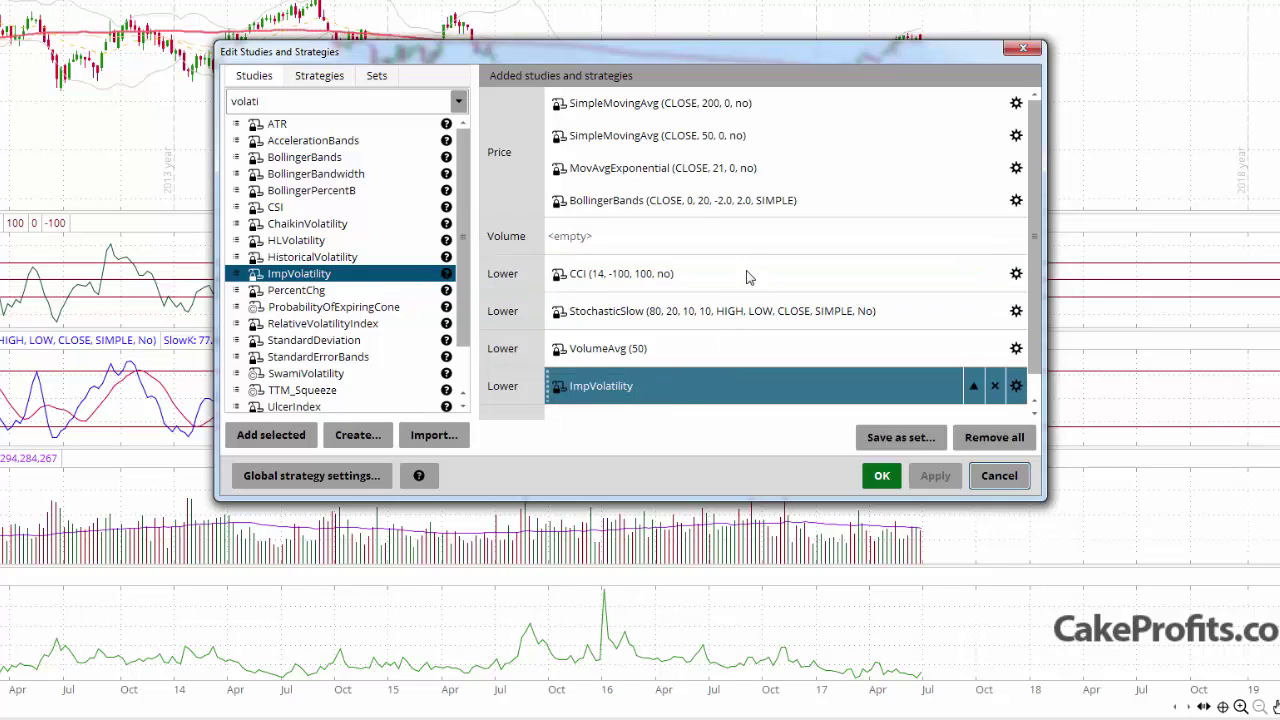
mouse_move(757, 215)
mouse_down()
mouse_move(757, 231)
mouse_move(755, 212)
mouse_move(737, 212)
mouse_up()
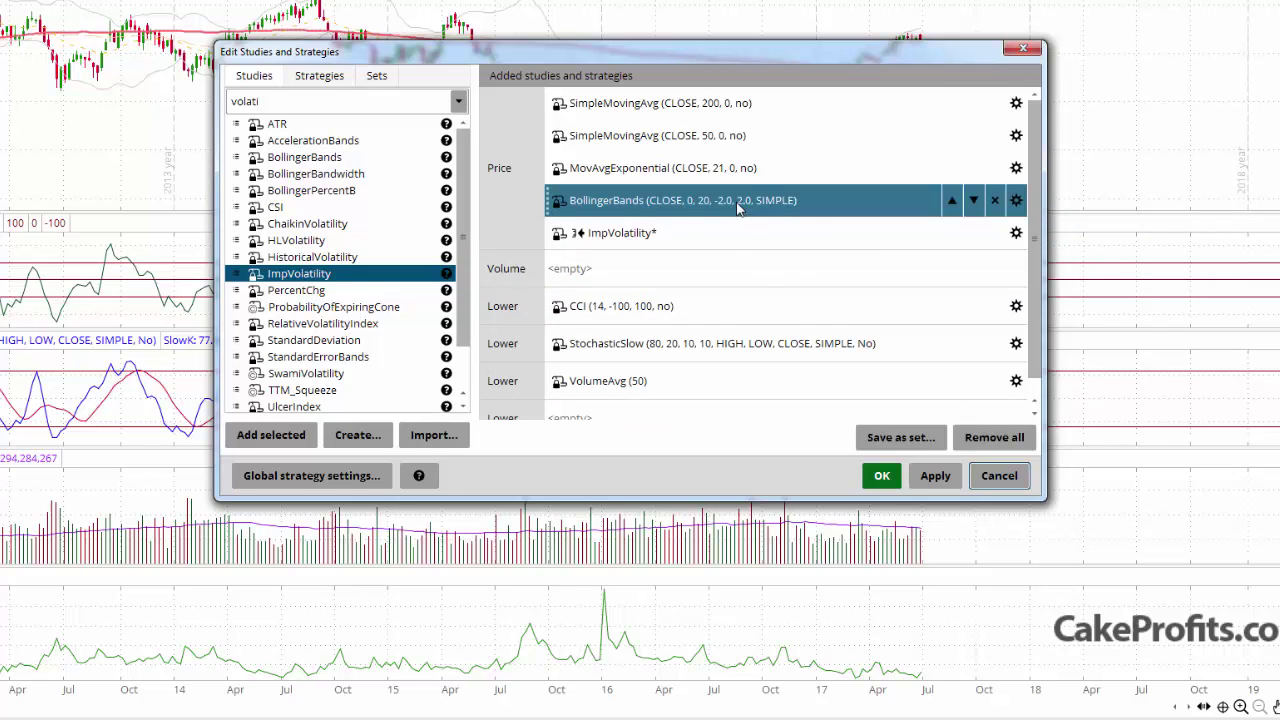
click(886, 477)
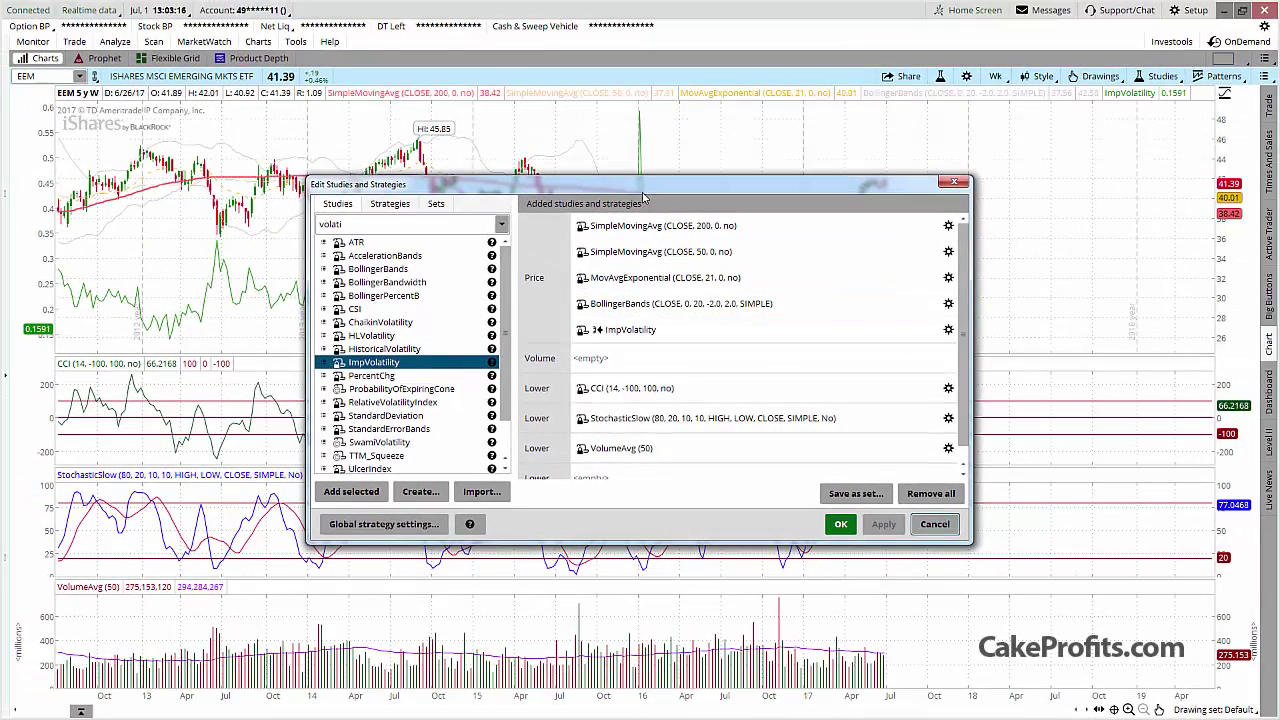
drag(645, 186, 880, 374)
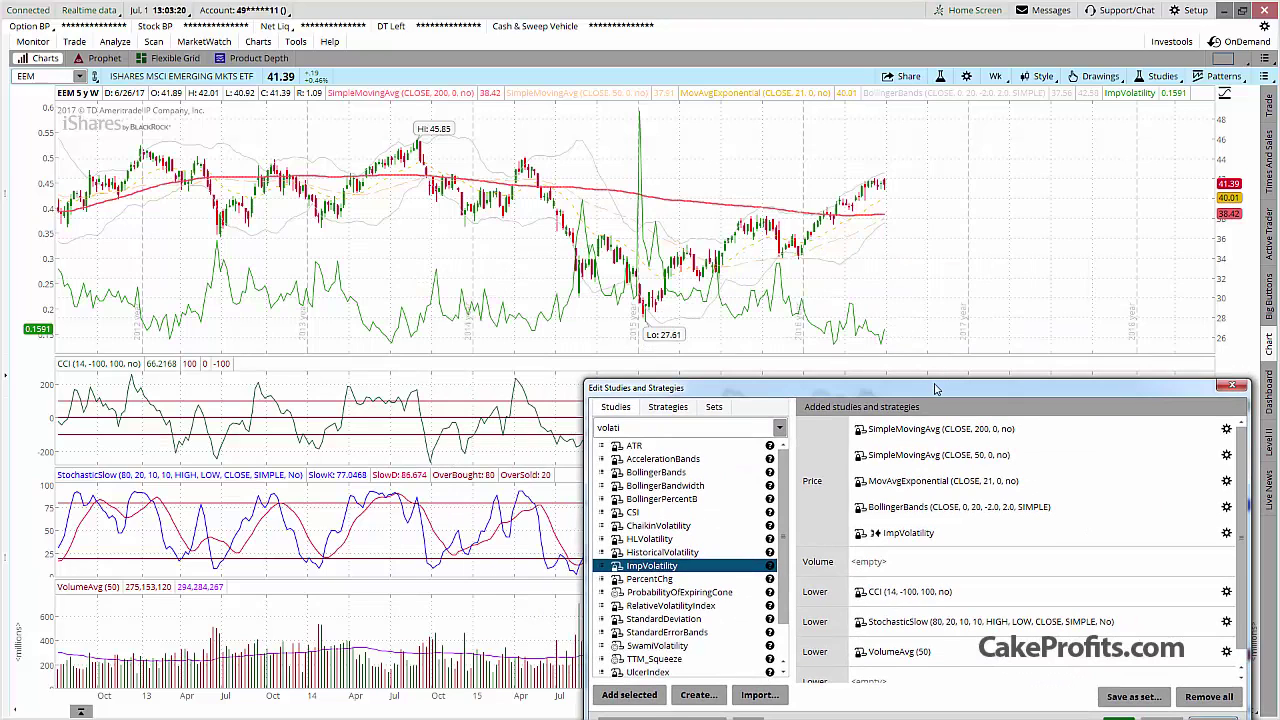
drag(935, 388, 860, 376)
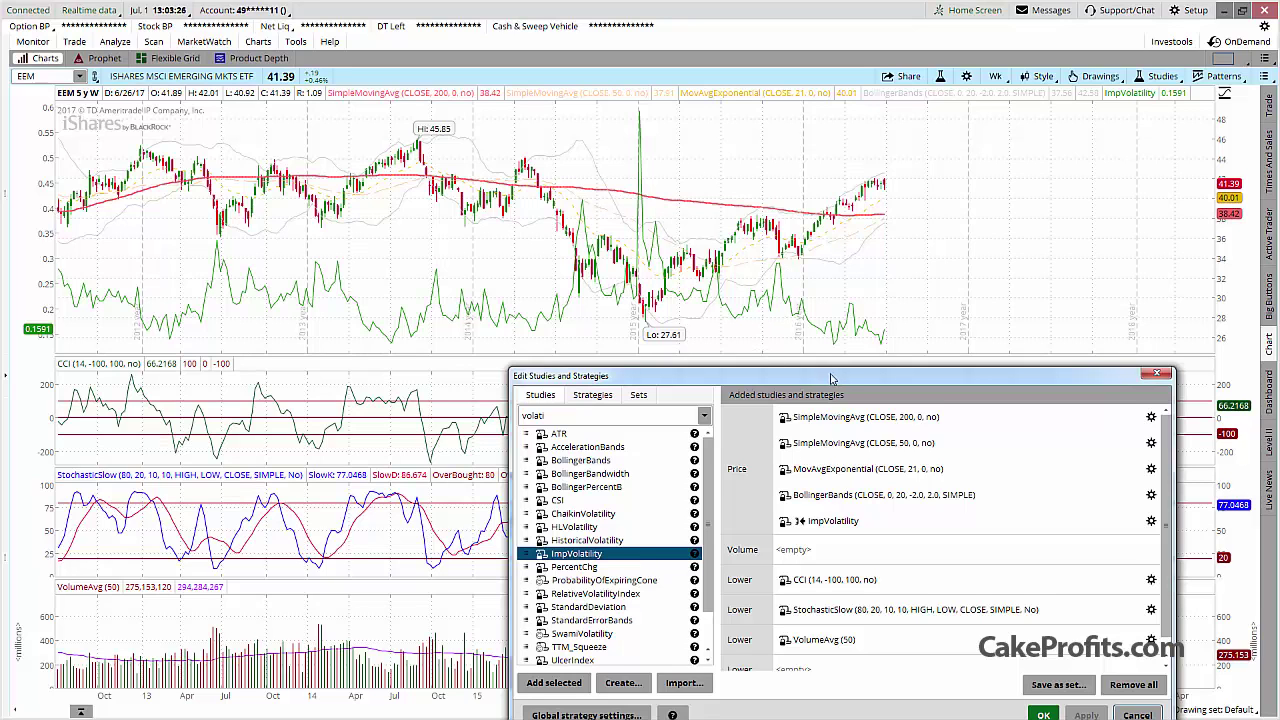
drag(828, 374, 731, 355)
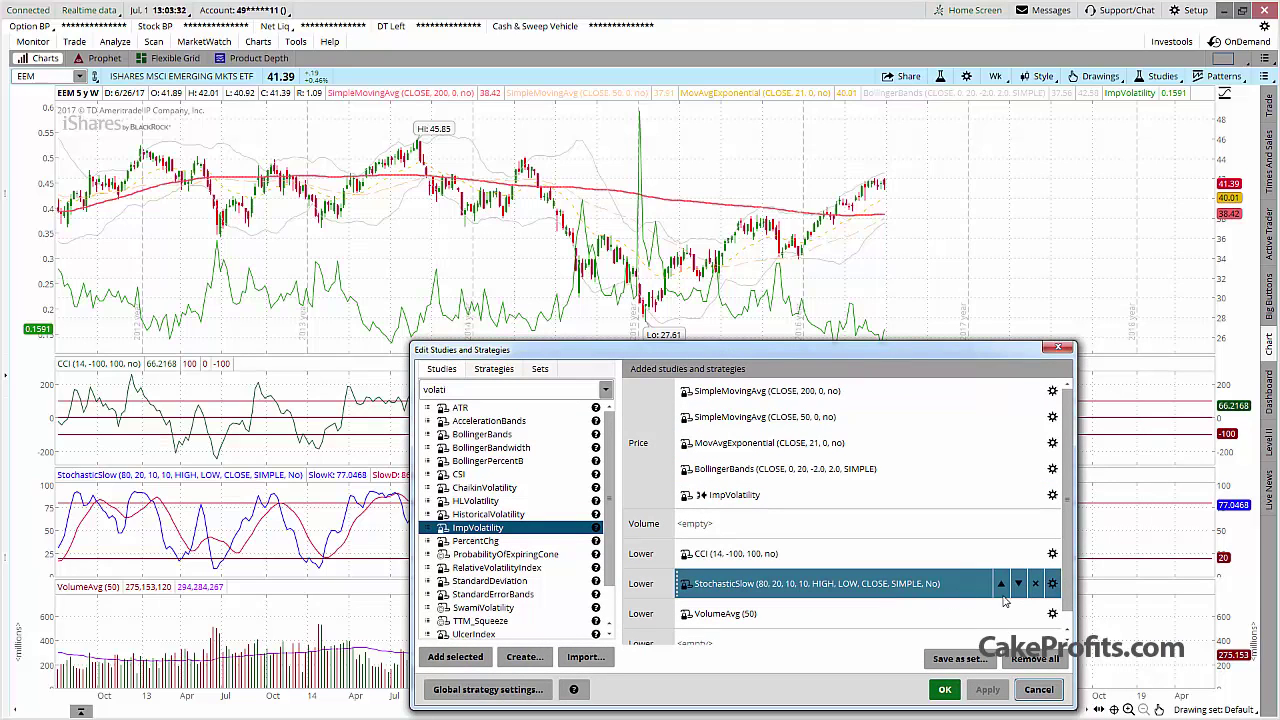
click(1052, 583)
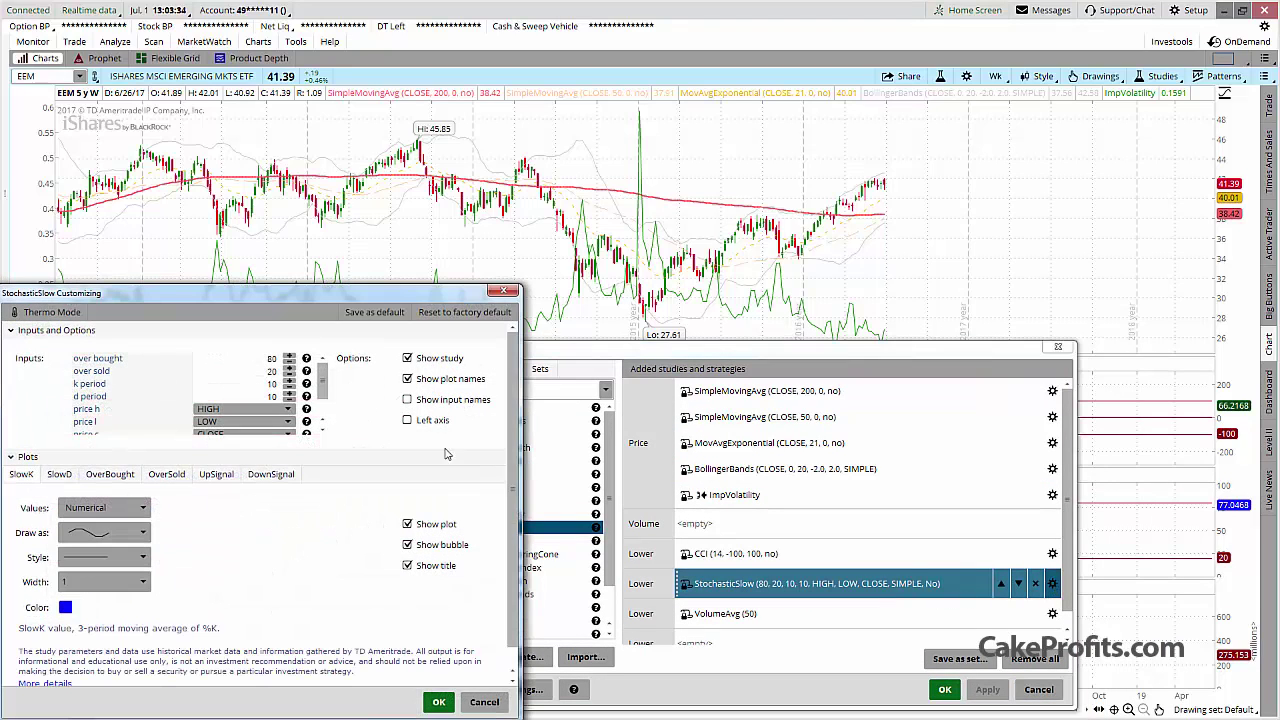
drag(387, 298, 962, 291)
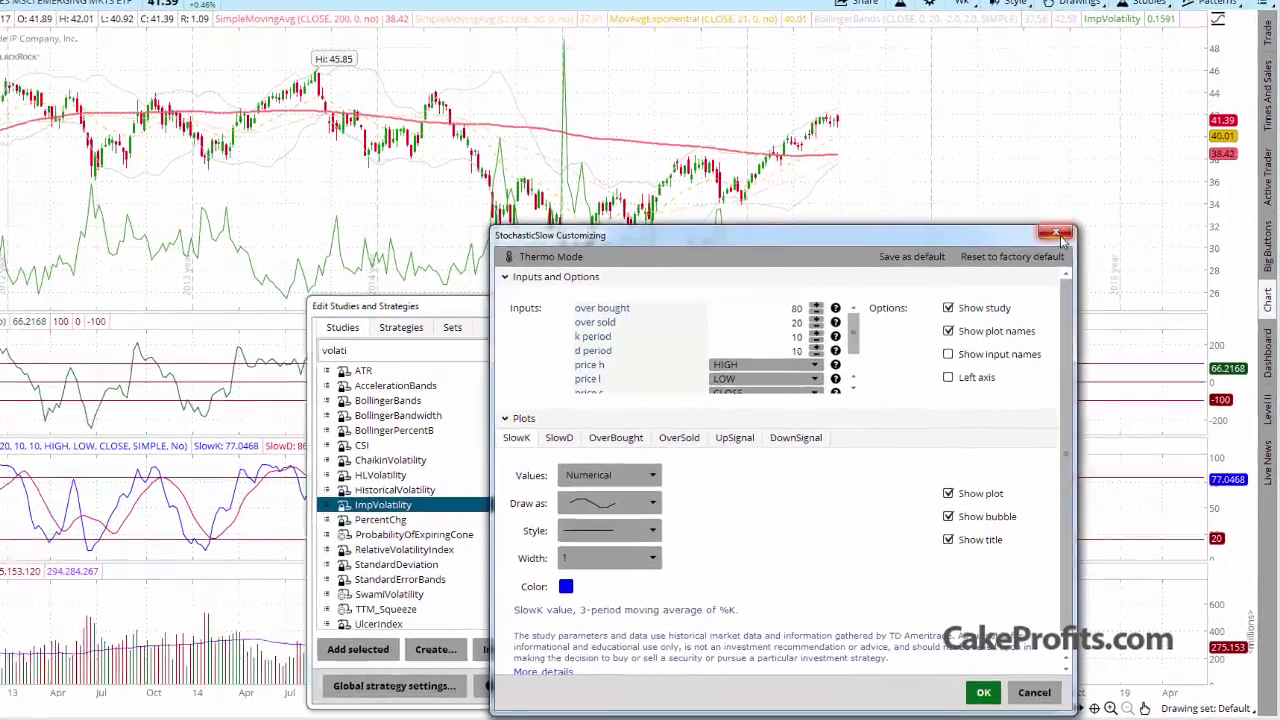
click(1014, 695)
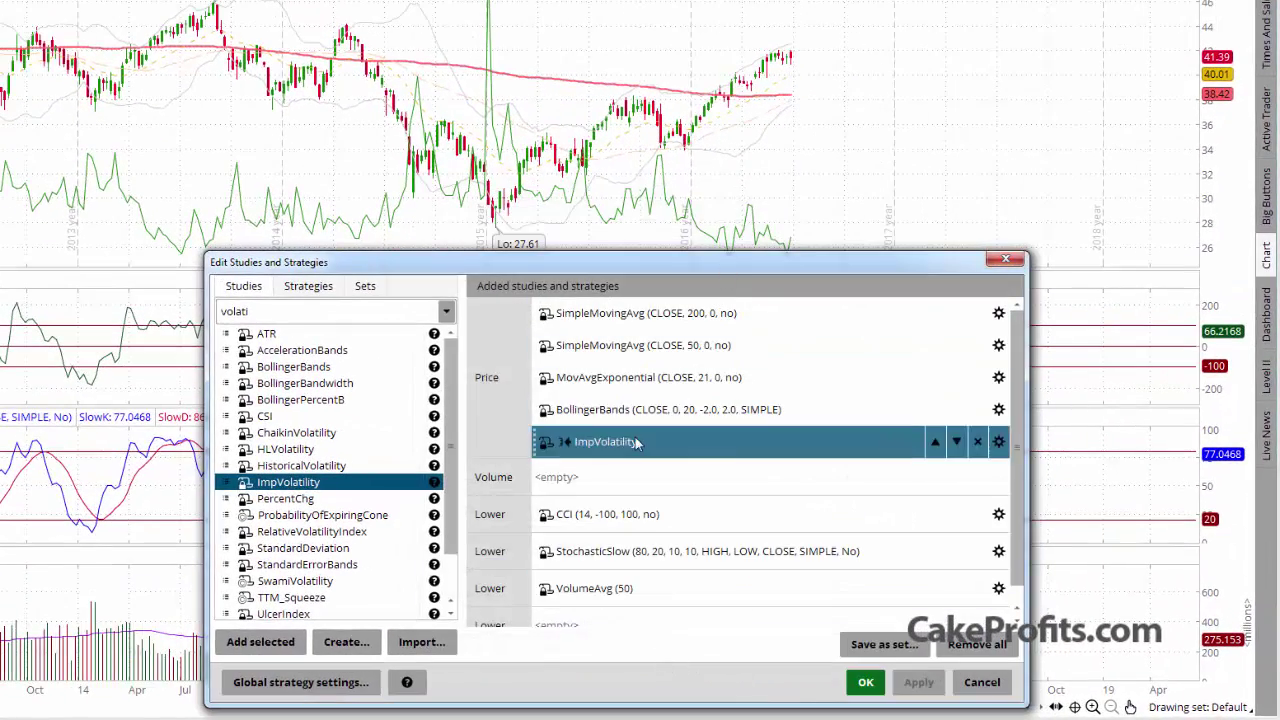
- Set the ImpVol plot colour of the ImpVolatility study to pale cyan and apply the change
click(999, 443)
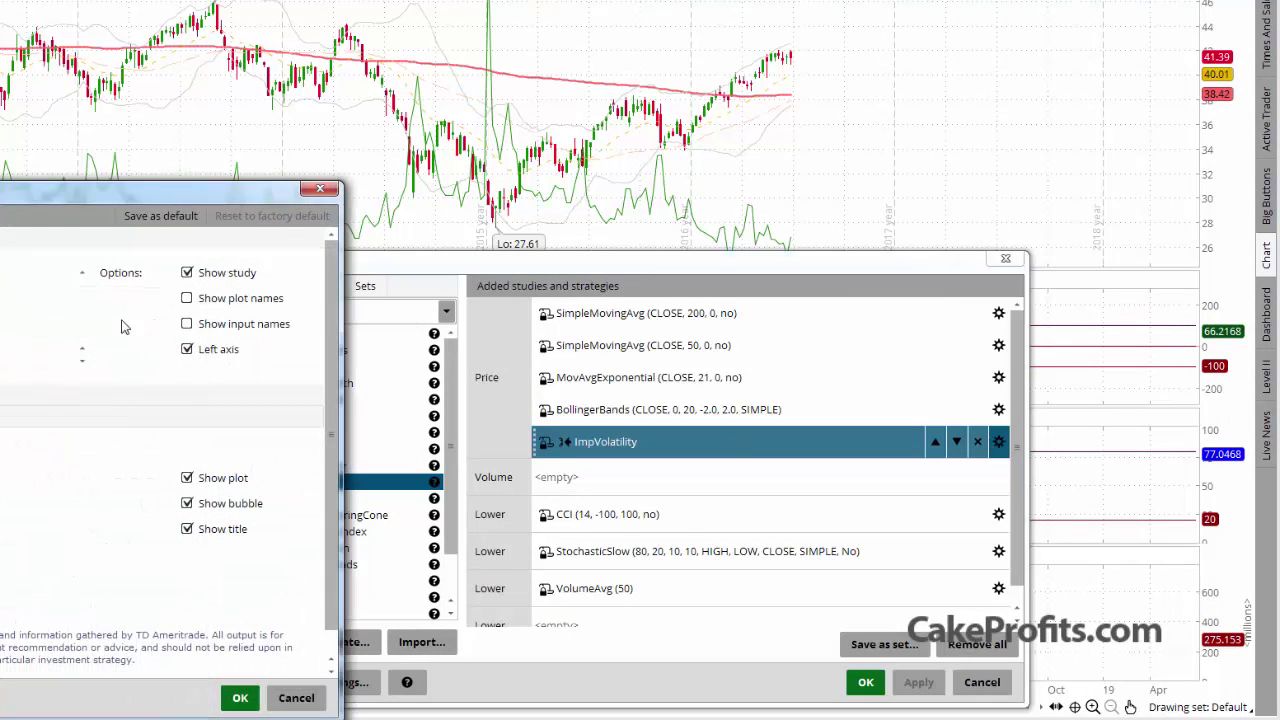
drag(110, 205, 787, 91)
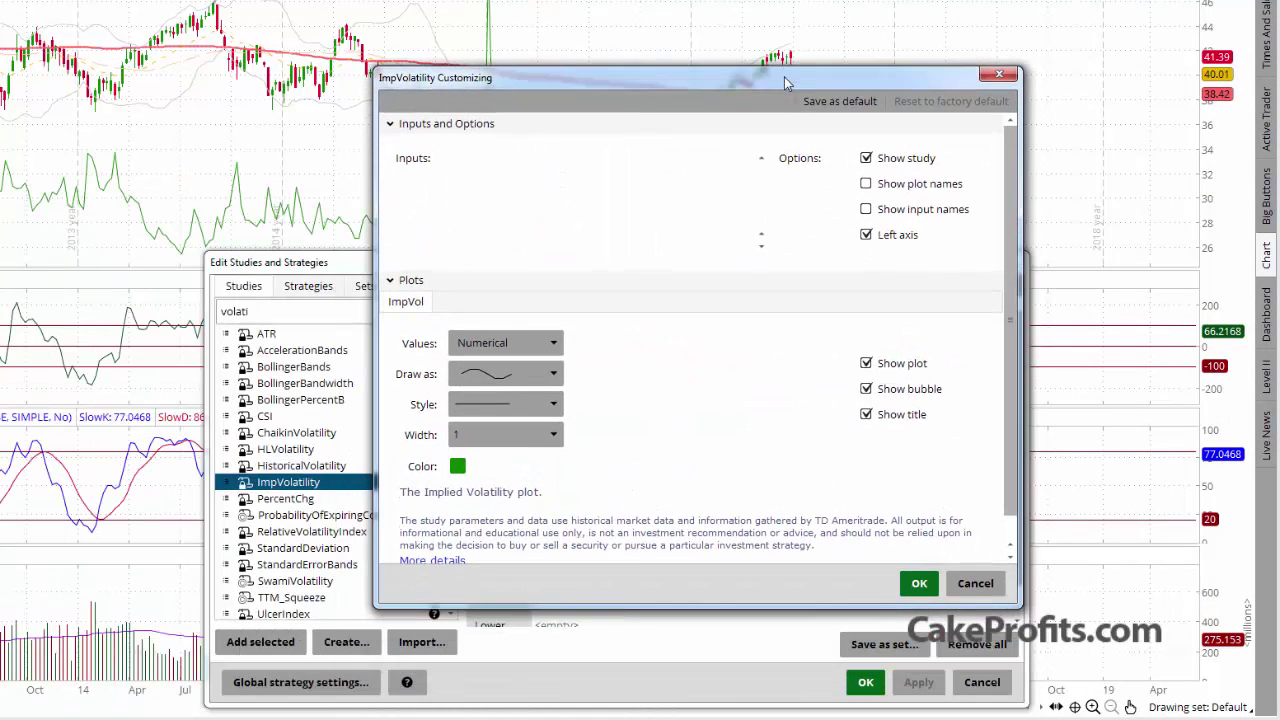
click(457, 466)
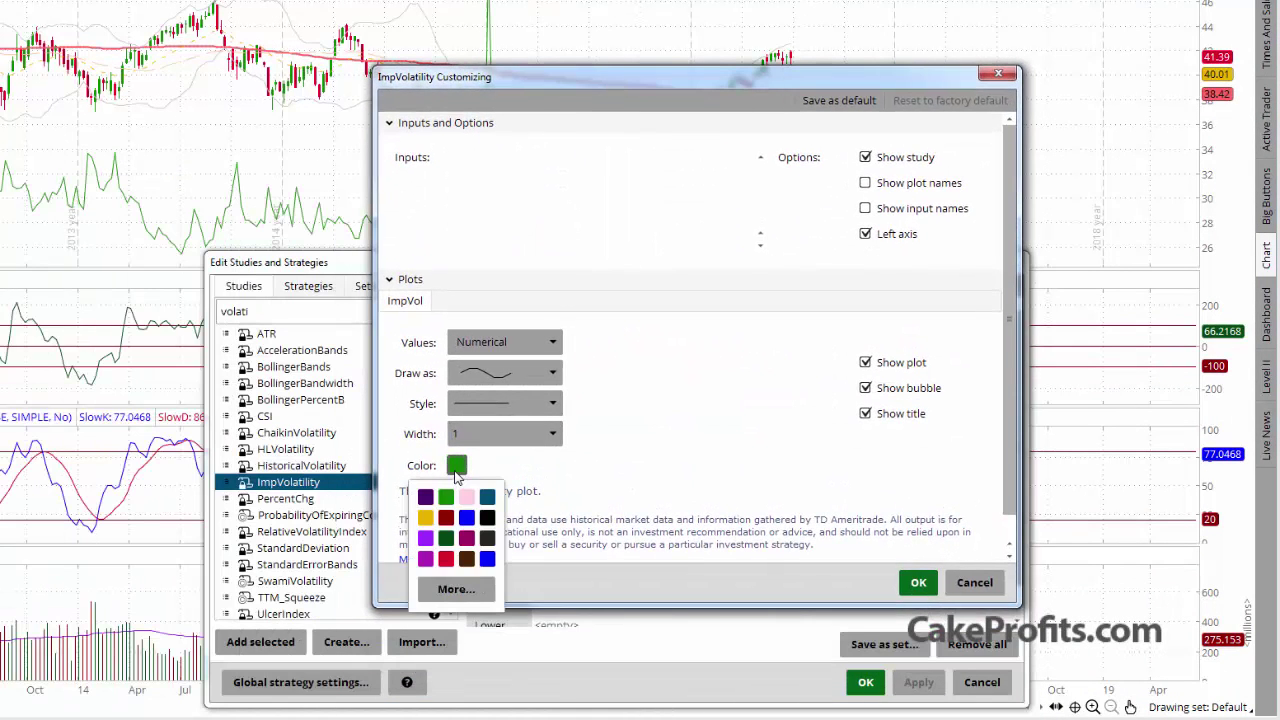
click(468, 595)
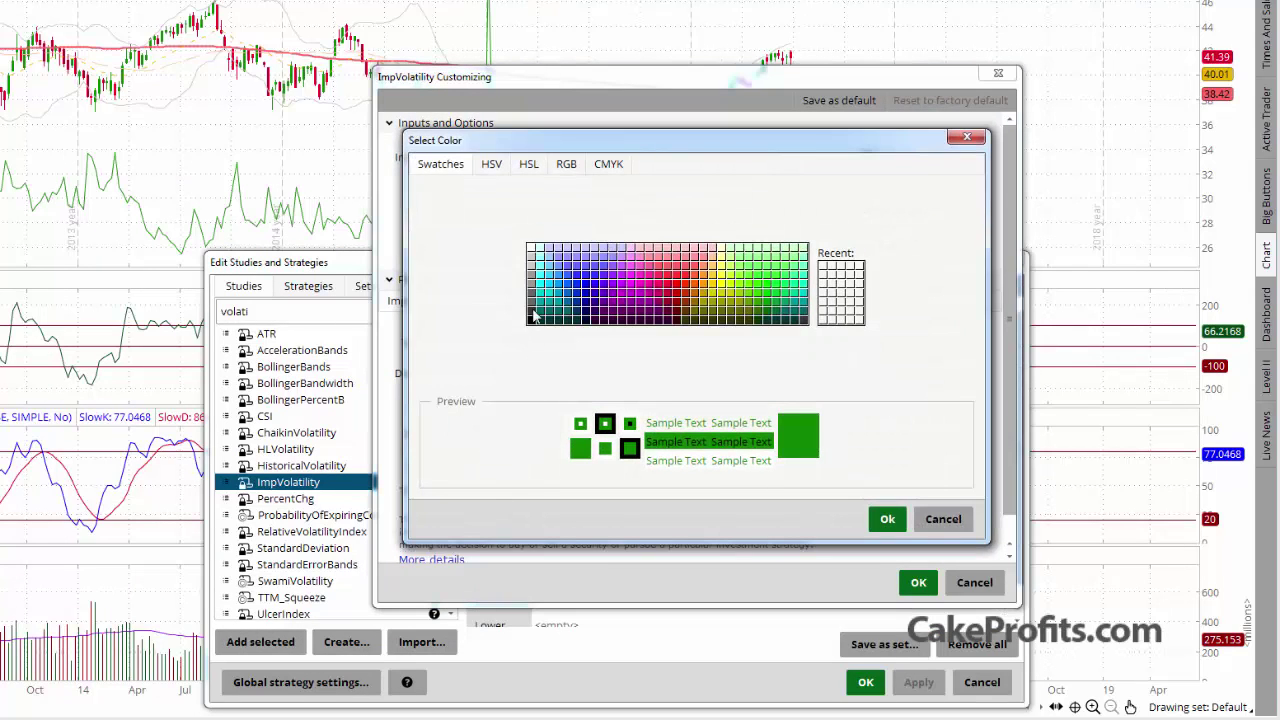
click(539, 250)
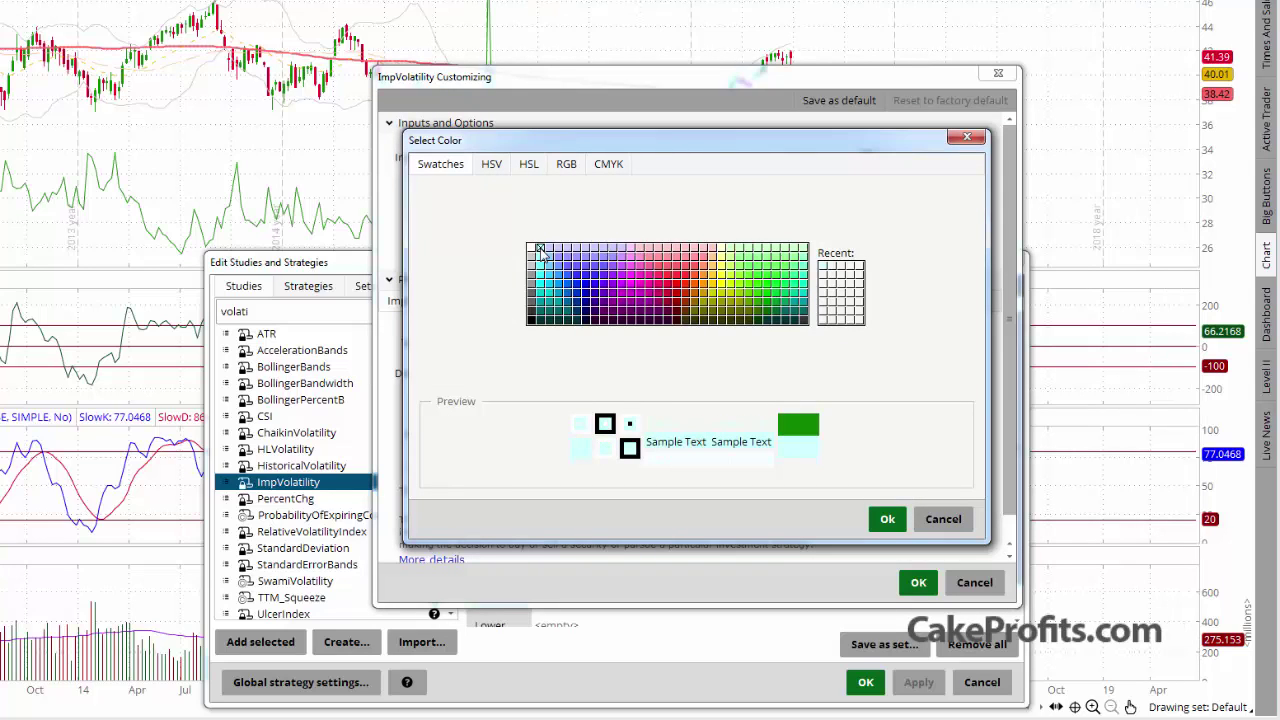
click(890, 521)
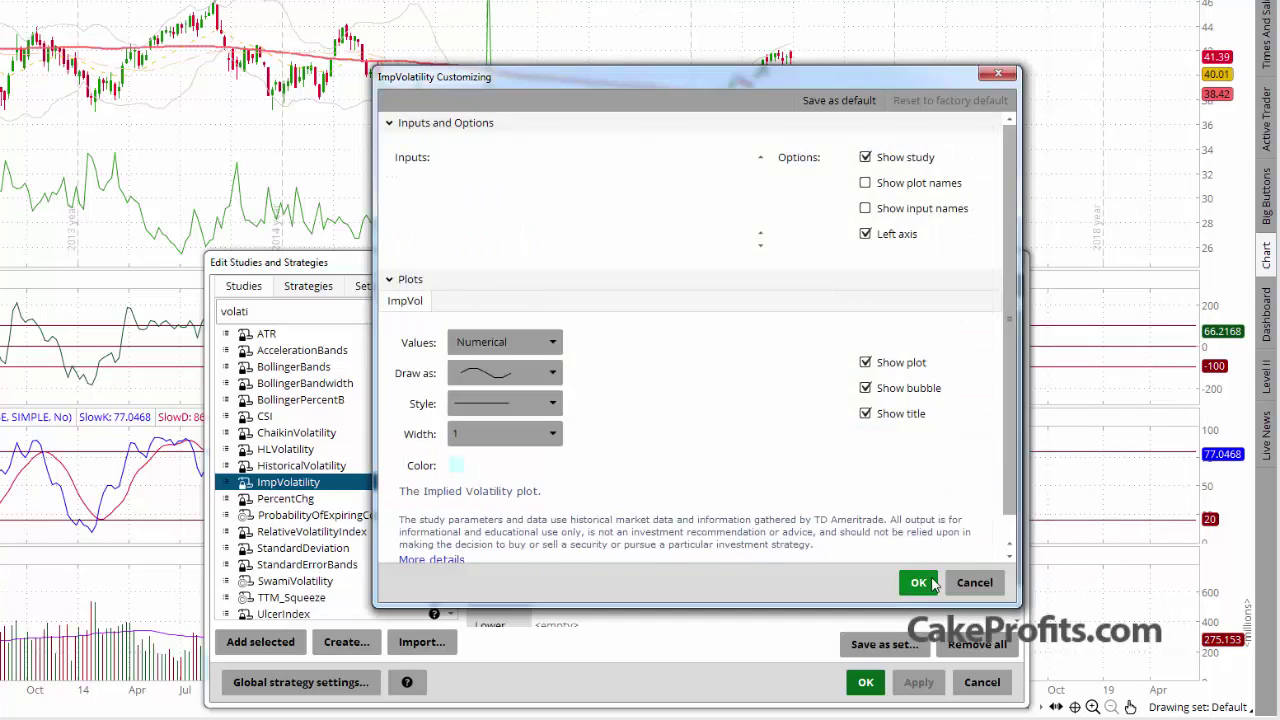
click(918, 583)
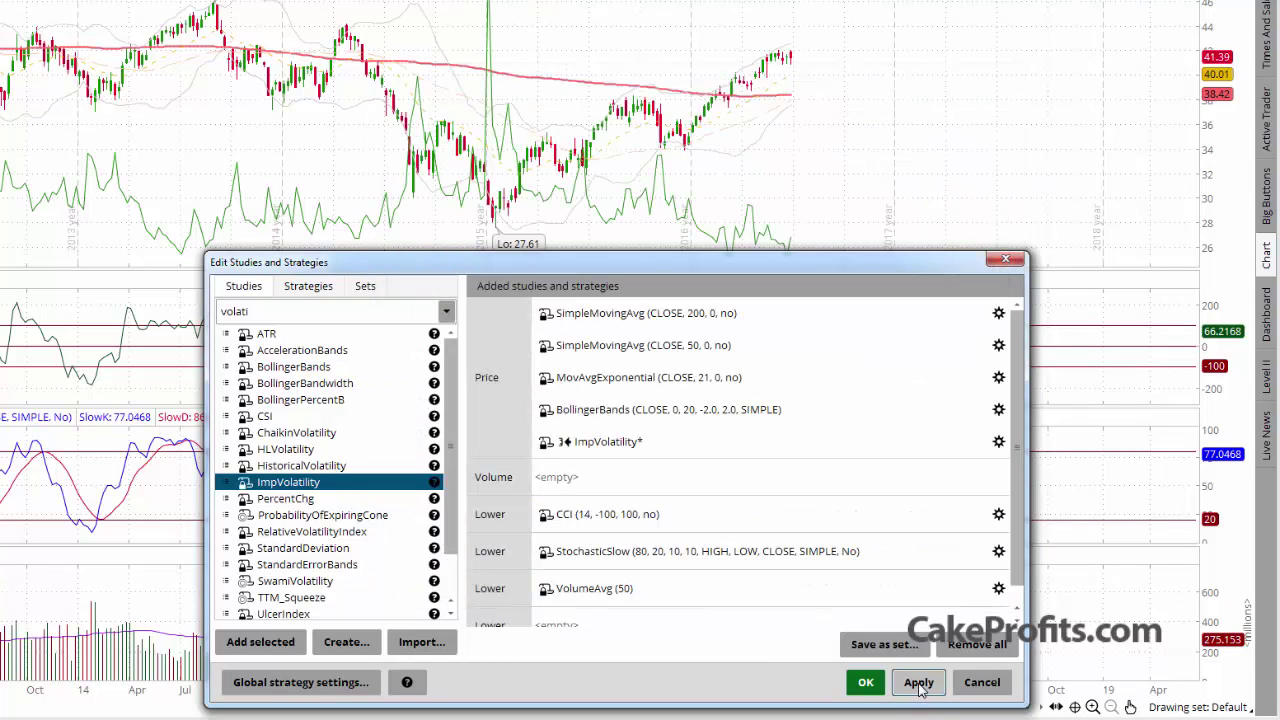
click(918, 683)
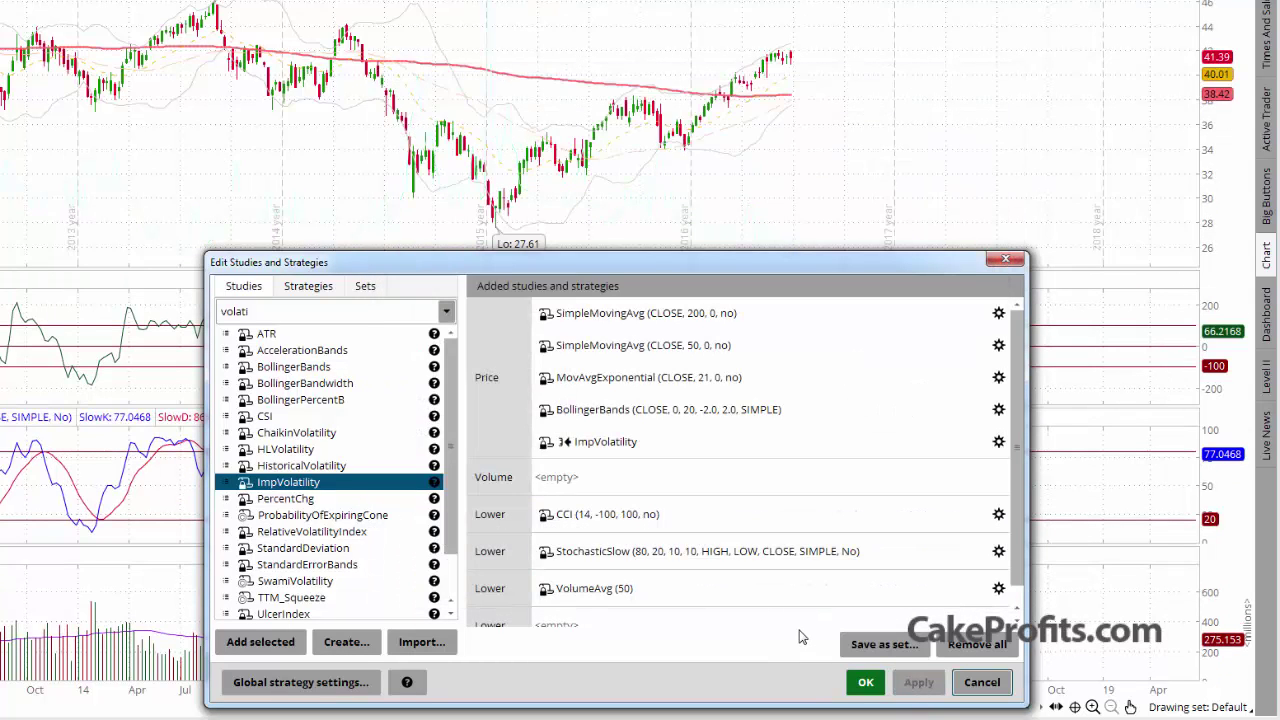
- Change the ImpVol plot colour of the ImpVolatility study to pale lavender, apply it, and close the studies editor
click(998, 443)
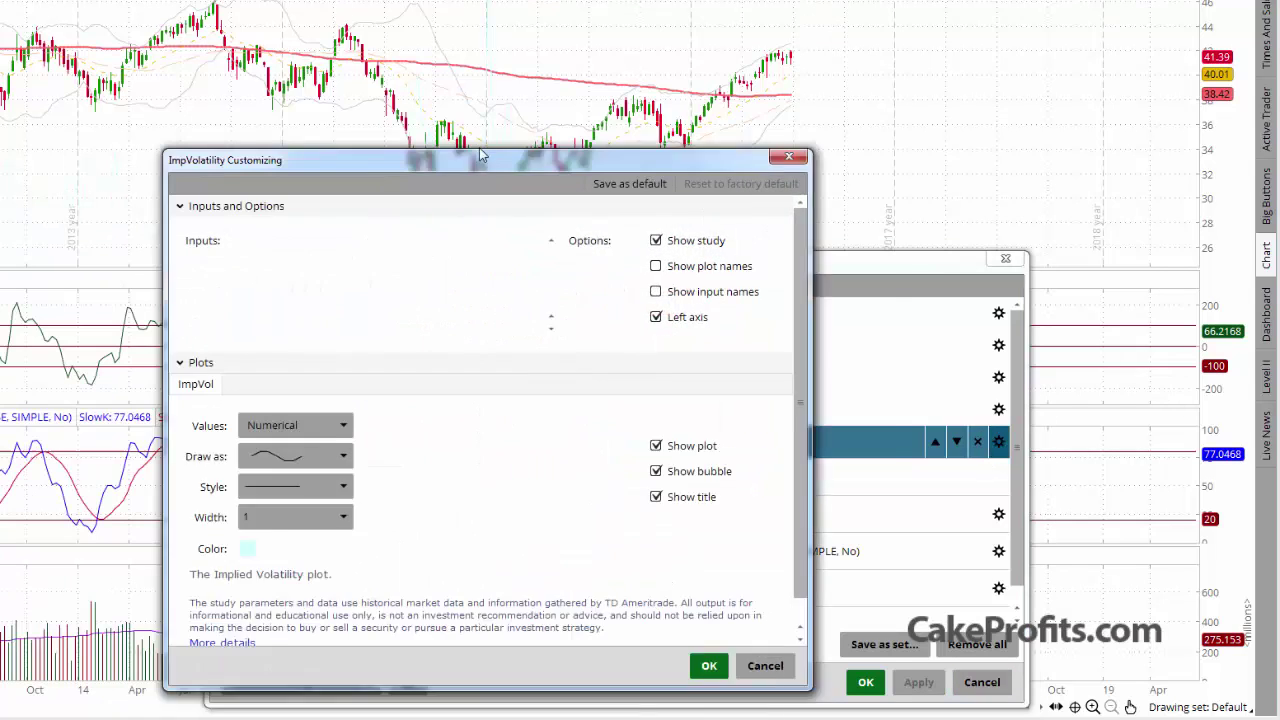
click(323, 534)
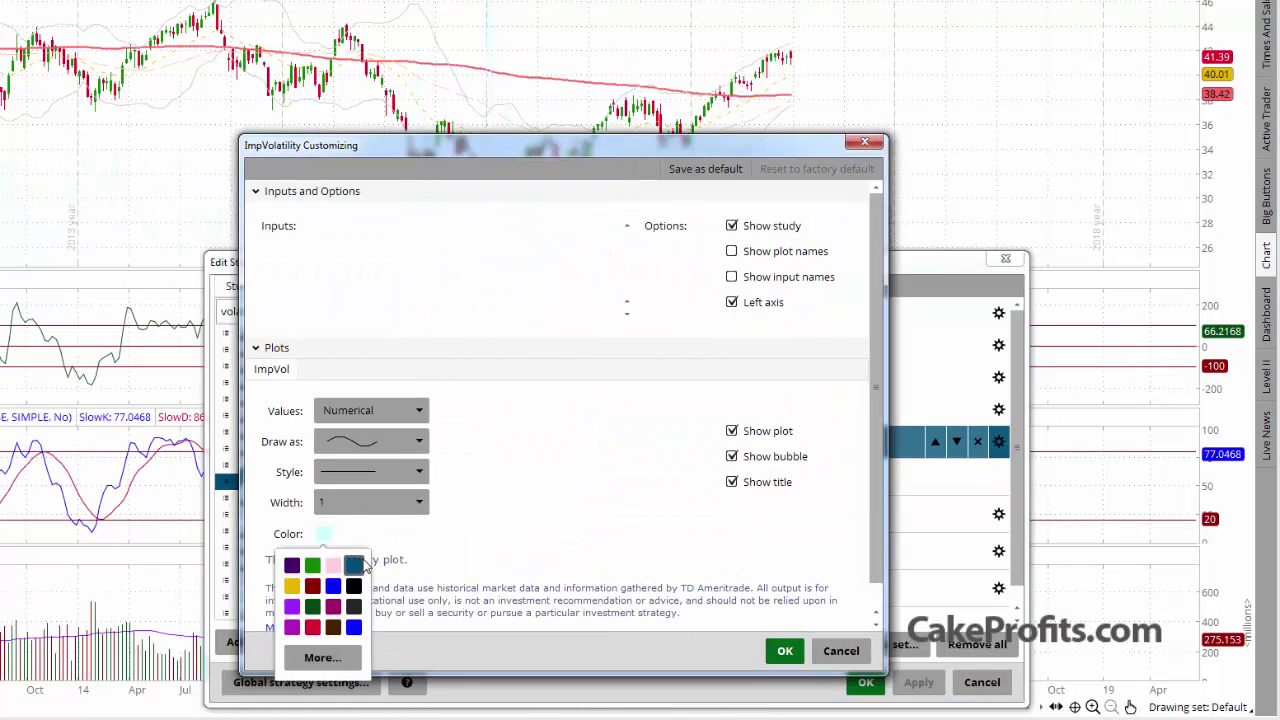
click(330, 660)
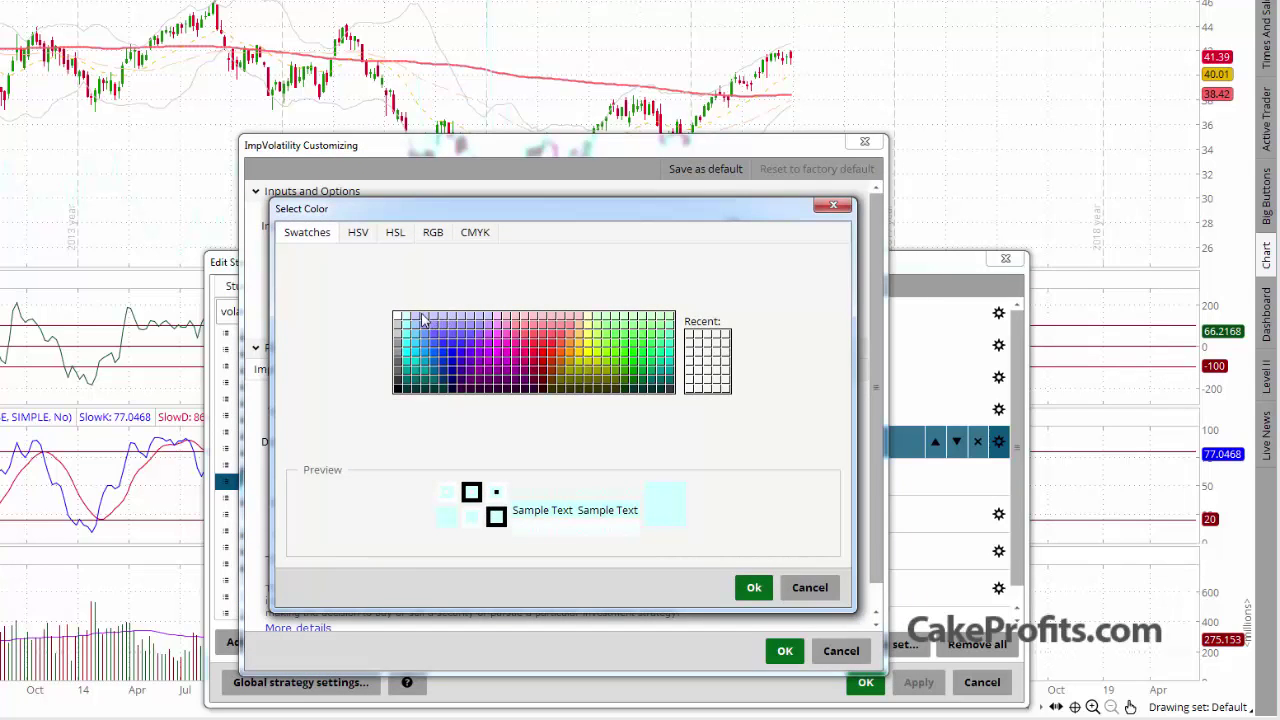
click(489, 318)
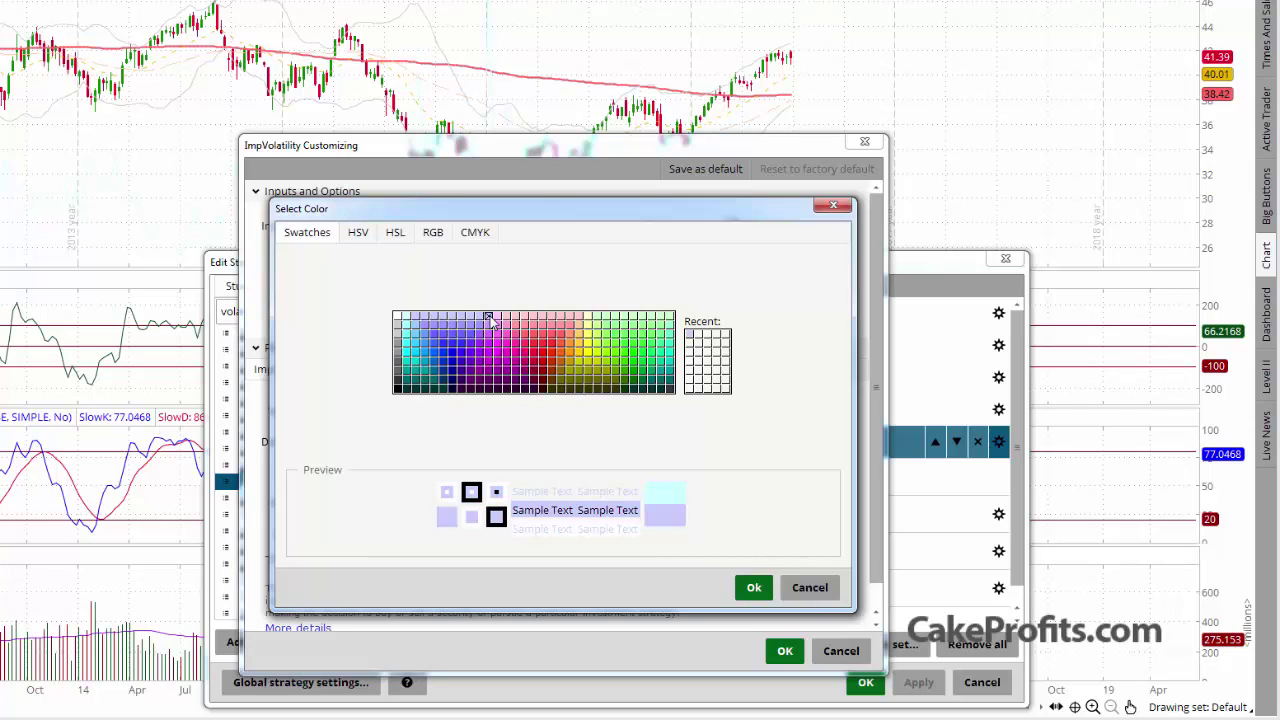
click(754, 587)
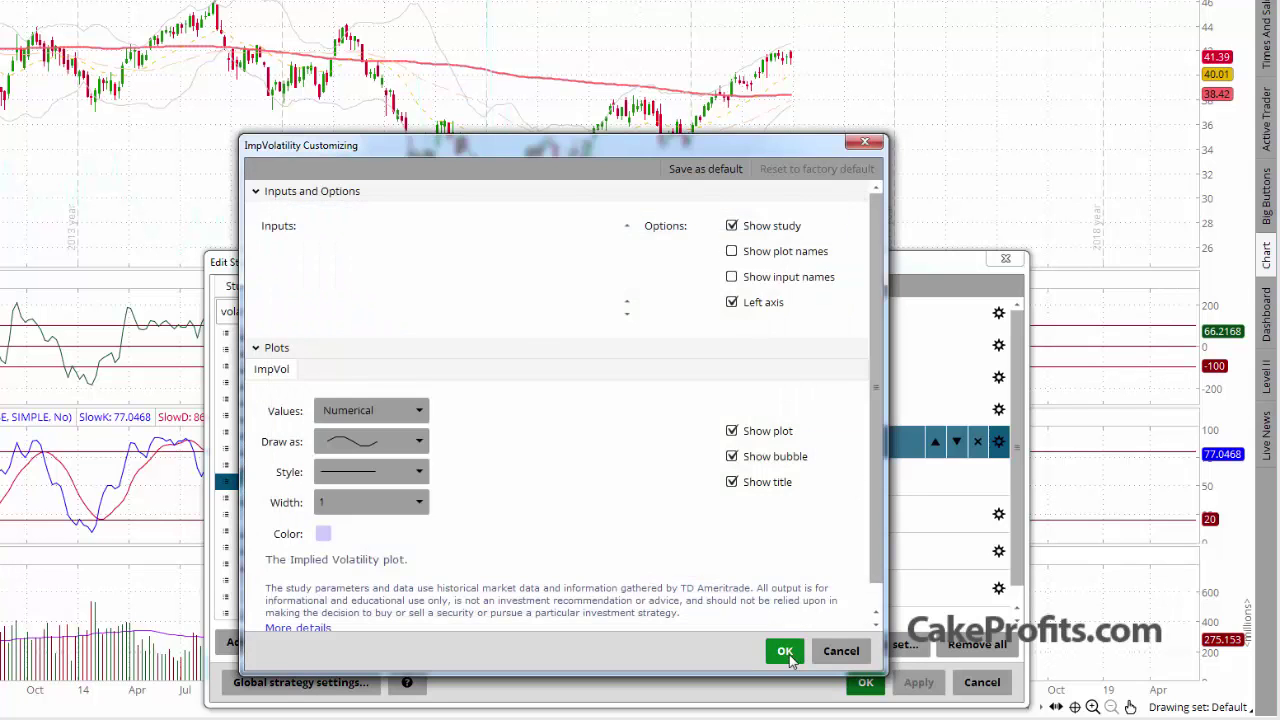
click(785, 651)
click(918, 682)
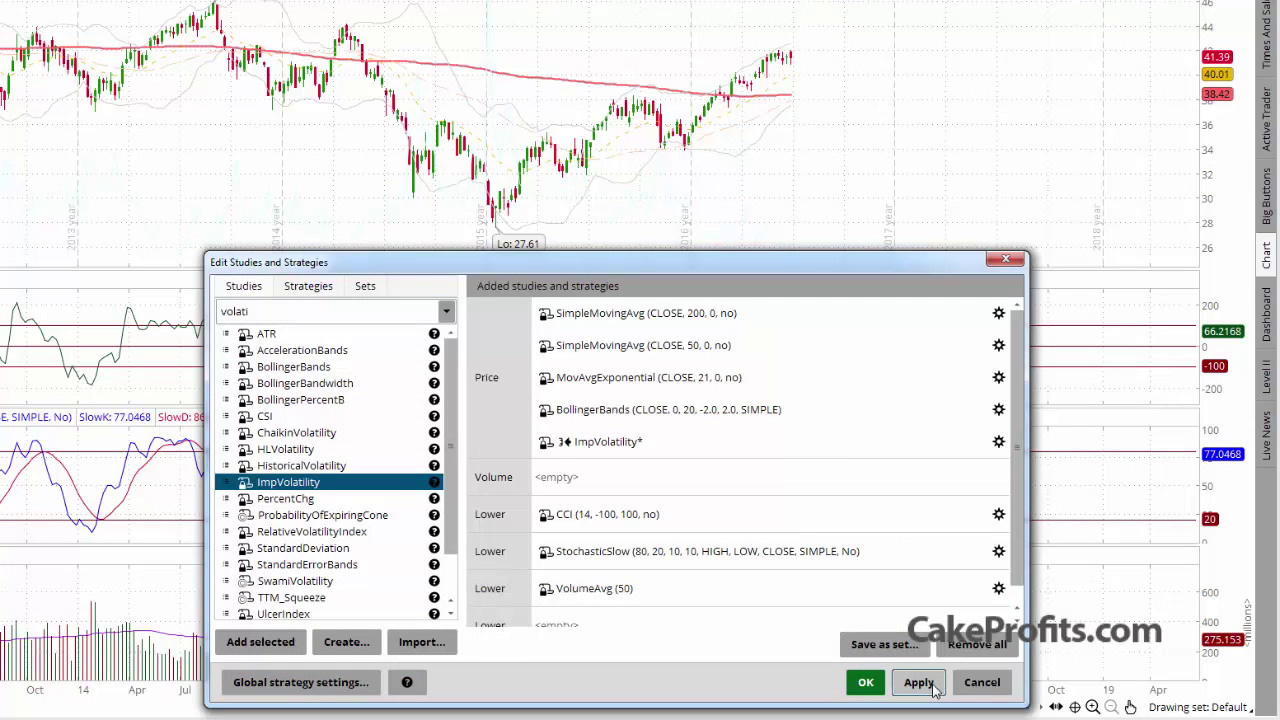
click(872, 686)
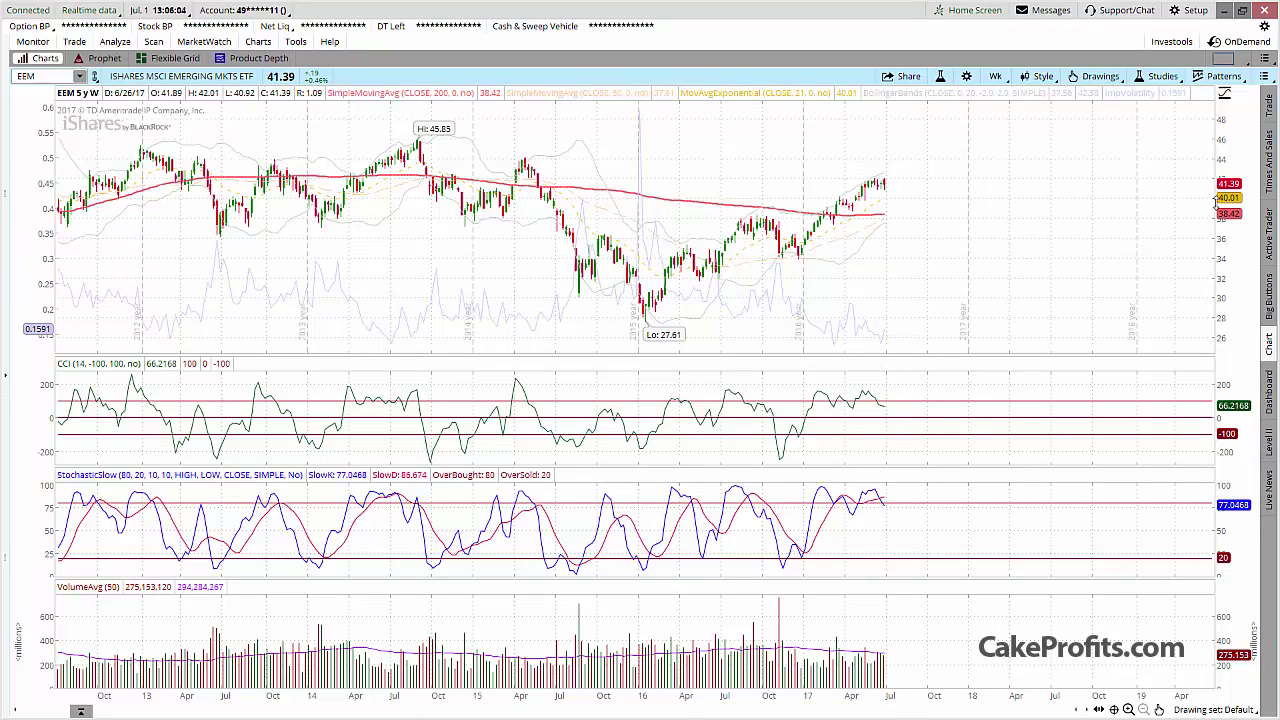
- Reopen the studies editor and search the available studies for "tpo"
click(1162, 77)
mouse_move(1134, 120)
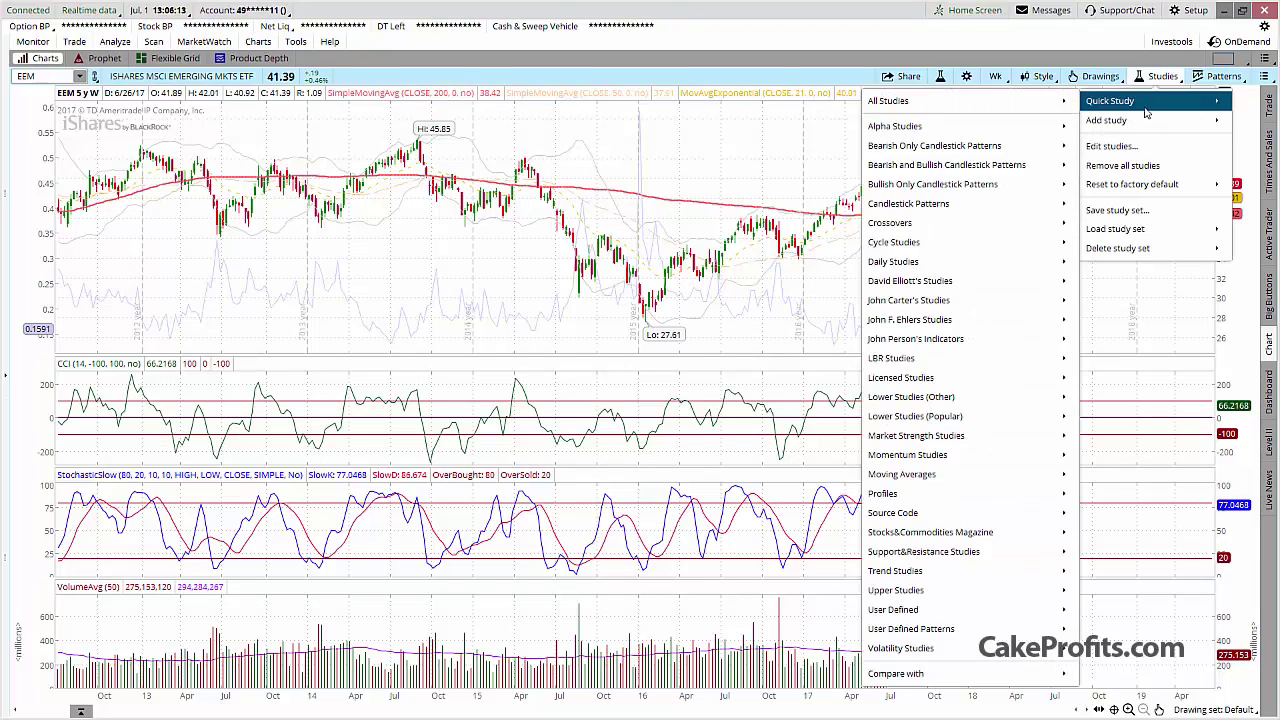
mouse_move(977, 127)
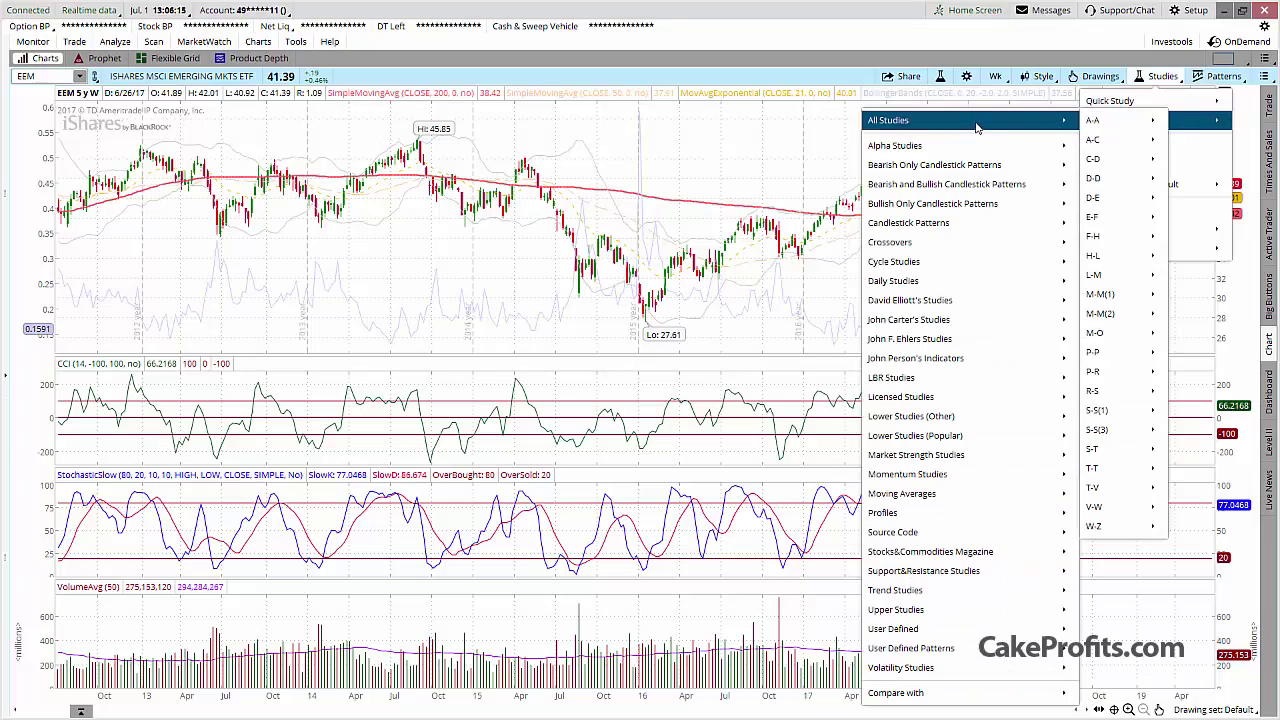
click(1158, 150)
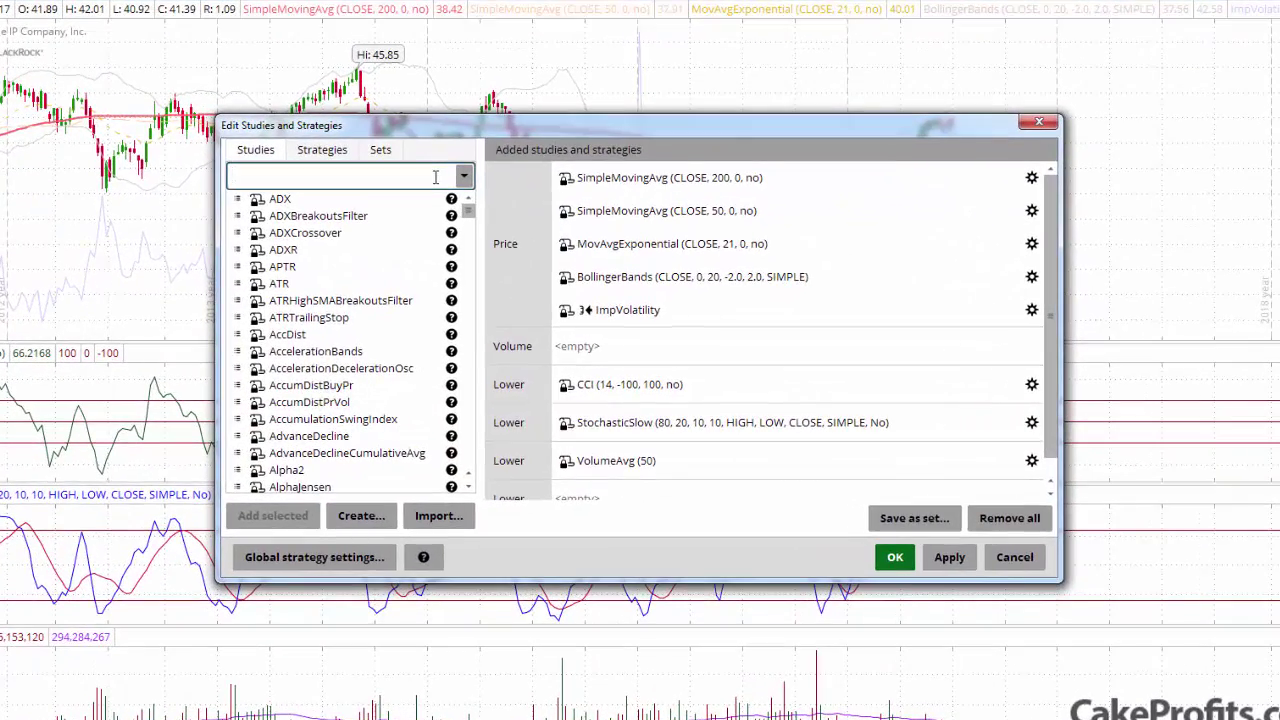
text(top)
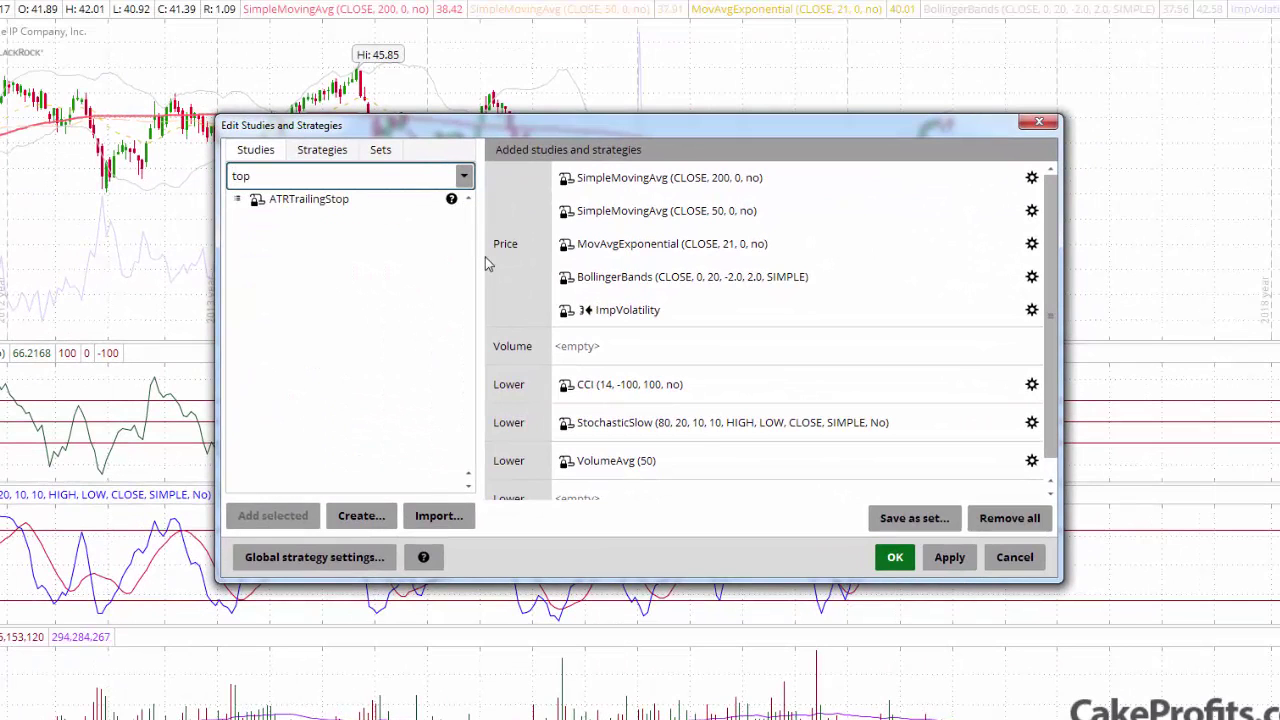
key(BackSpace)
key(BackSpace)
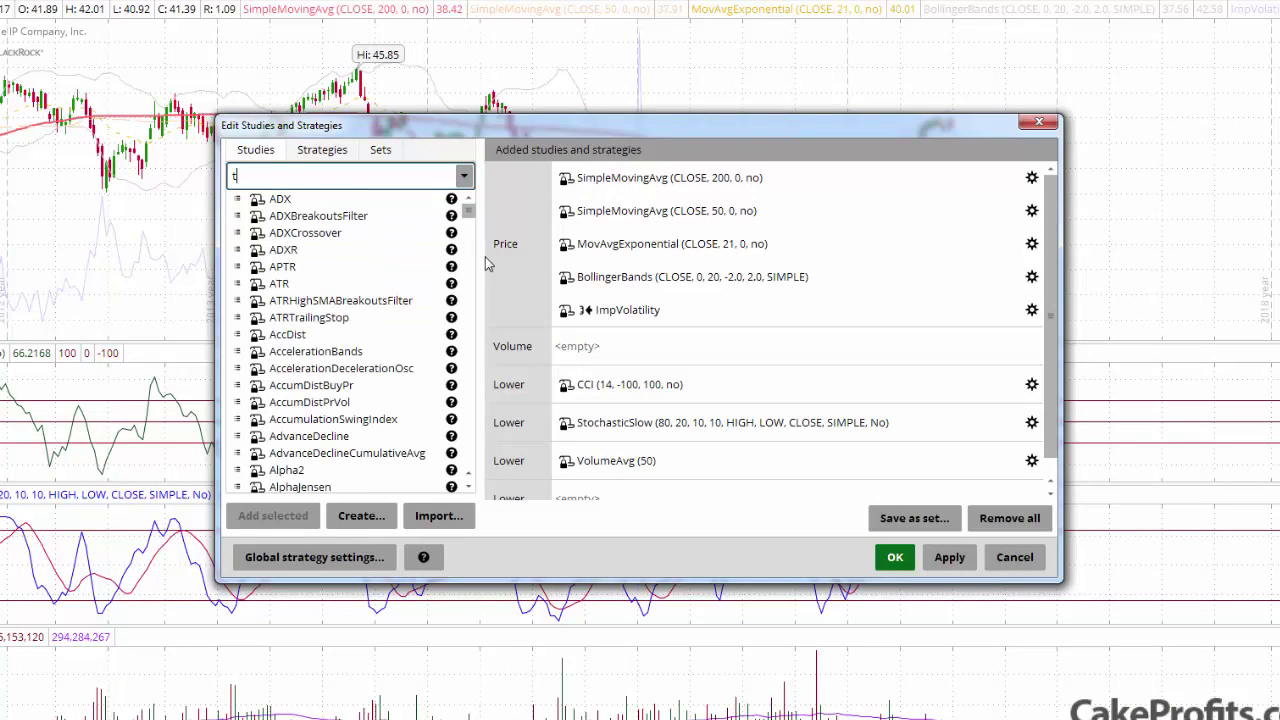
text(po)
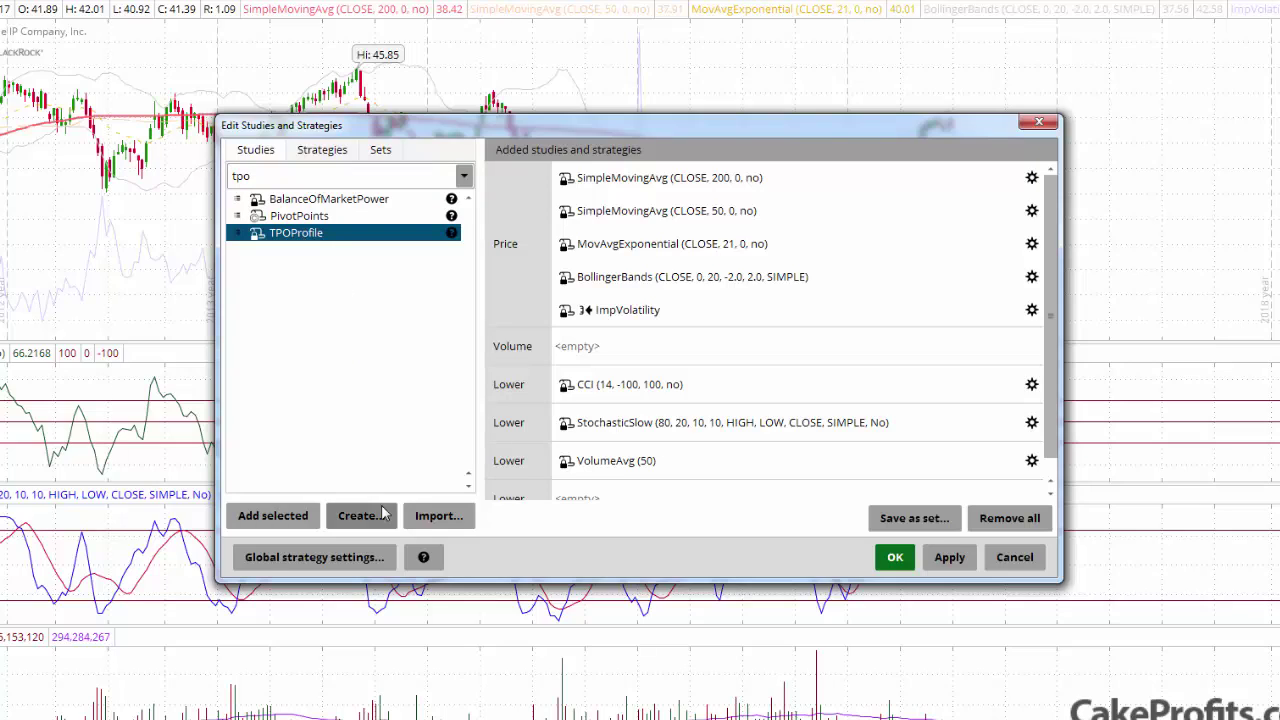
- Add the TPOProfile study to the Price group, apply it to the chart, and close the studies editor
click(295, 527)
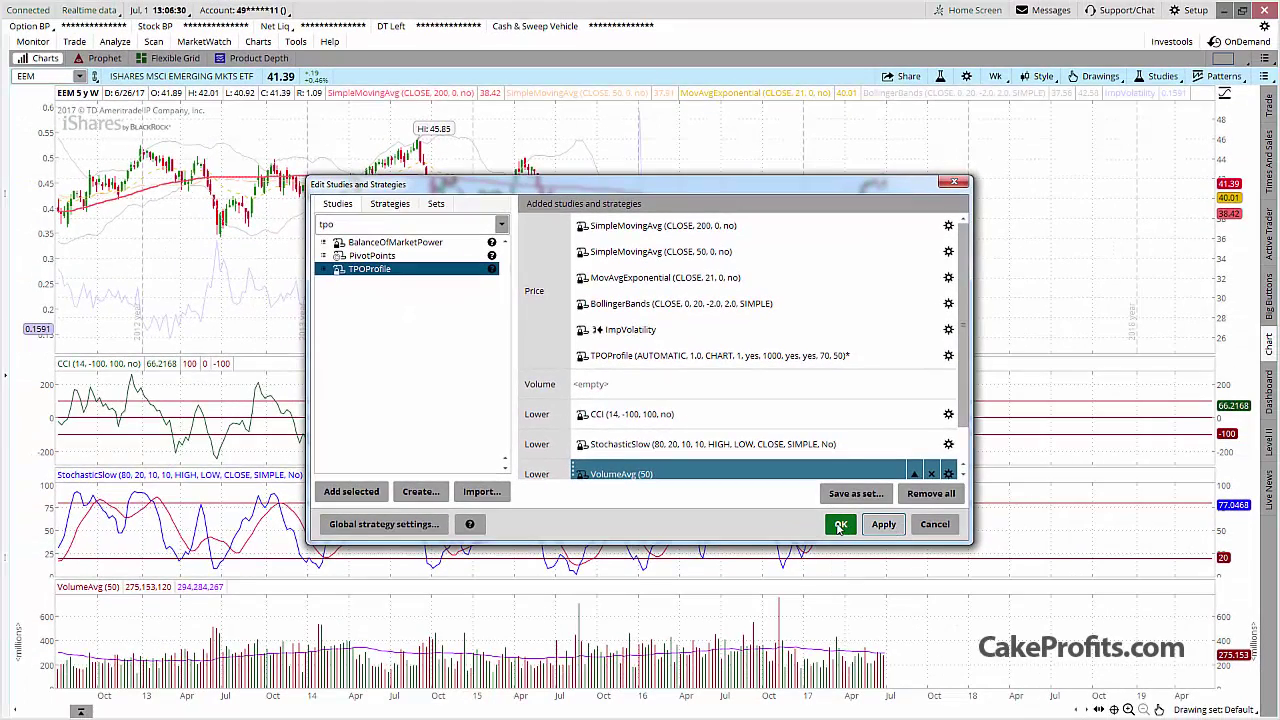
click(840, 526)
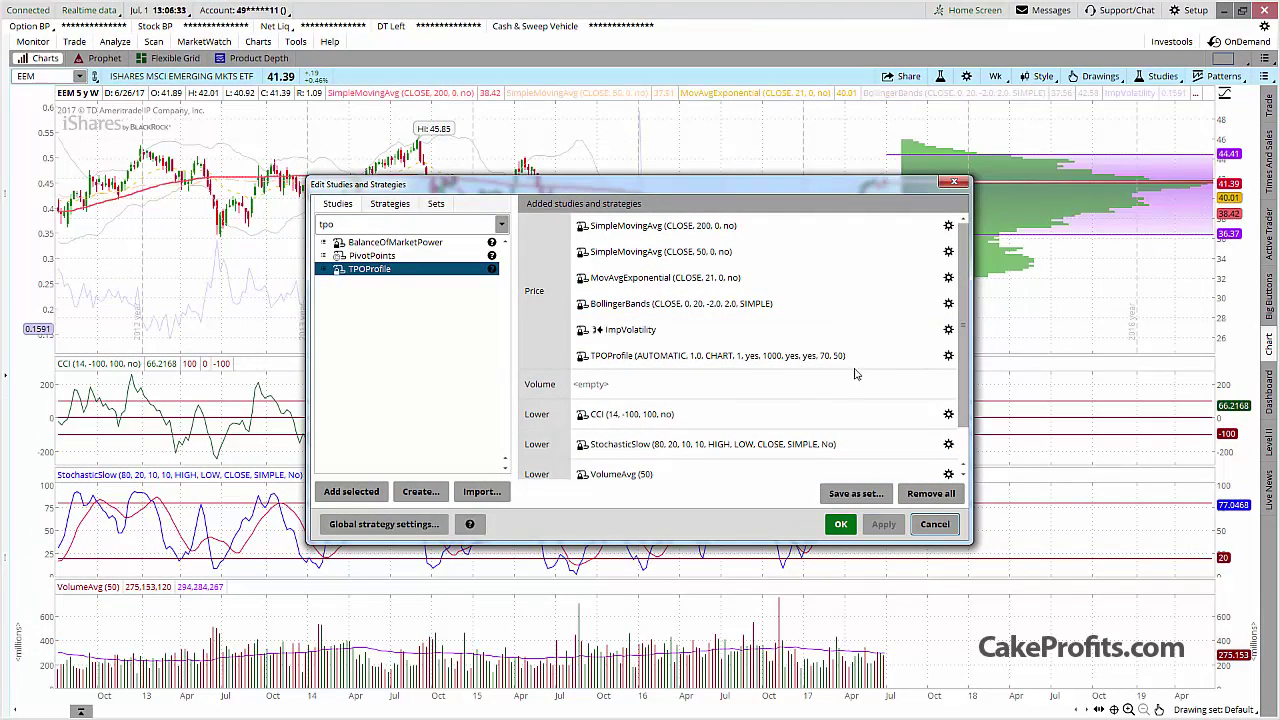
click(840, 526)
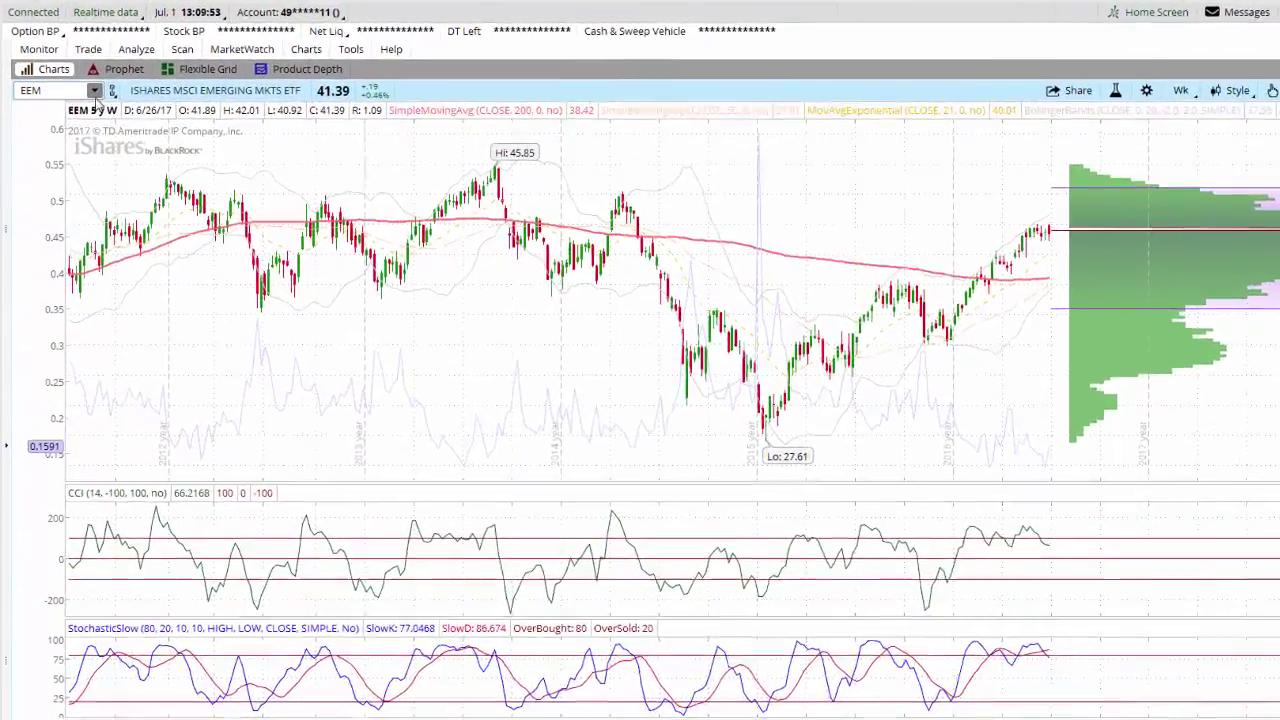
- Switch the symbol picker to the personal watchlist "A Watch" and load the AGI chart from it
click(18, 79)
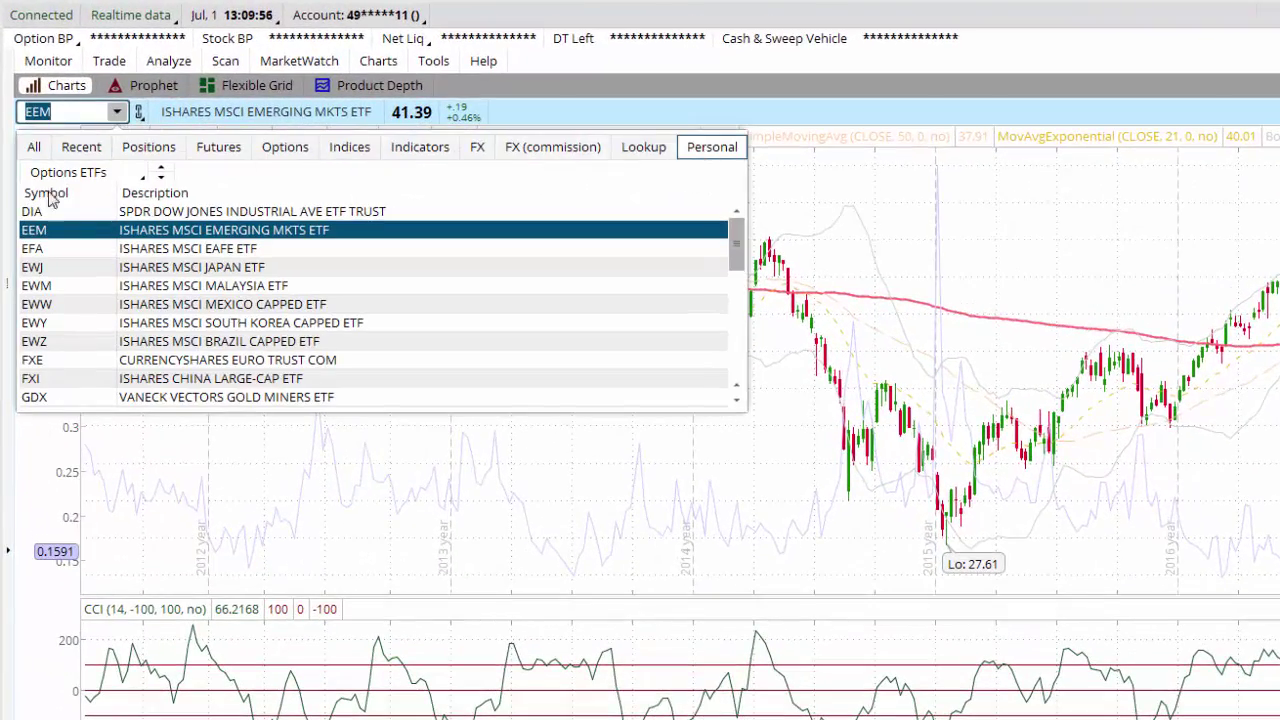
click(120, 177)
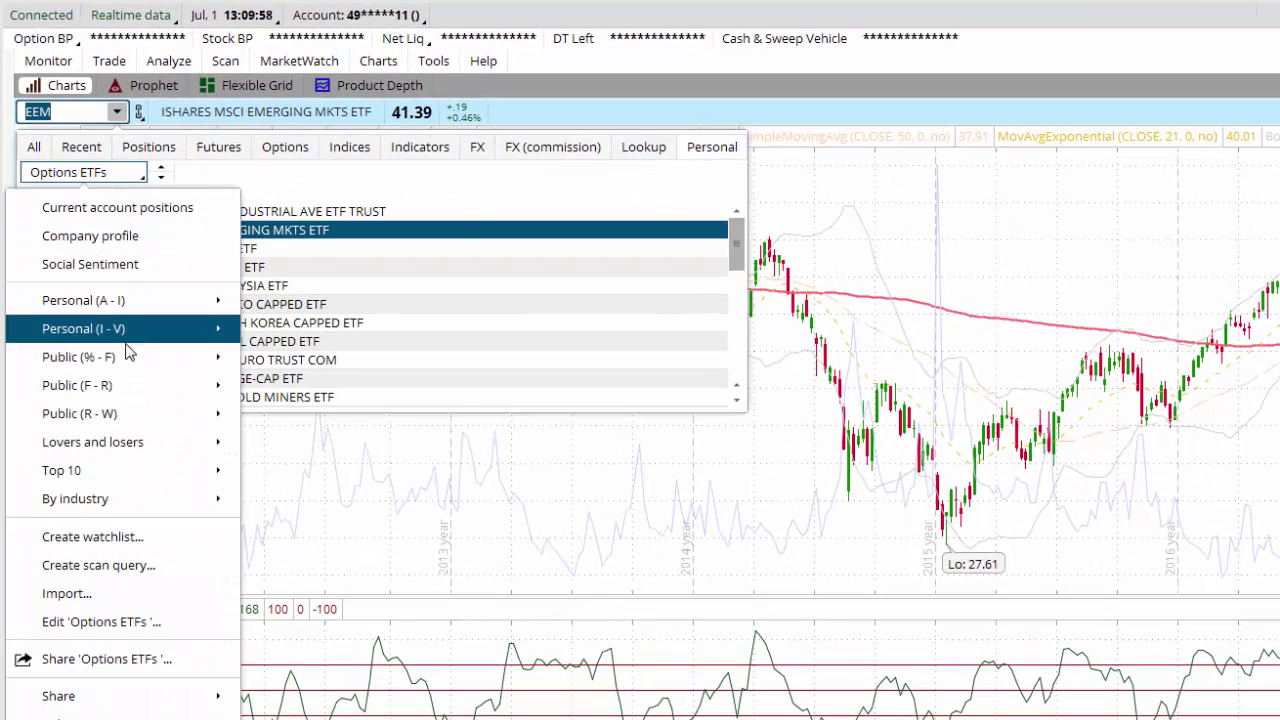
mouse_move(153, 314)
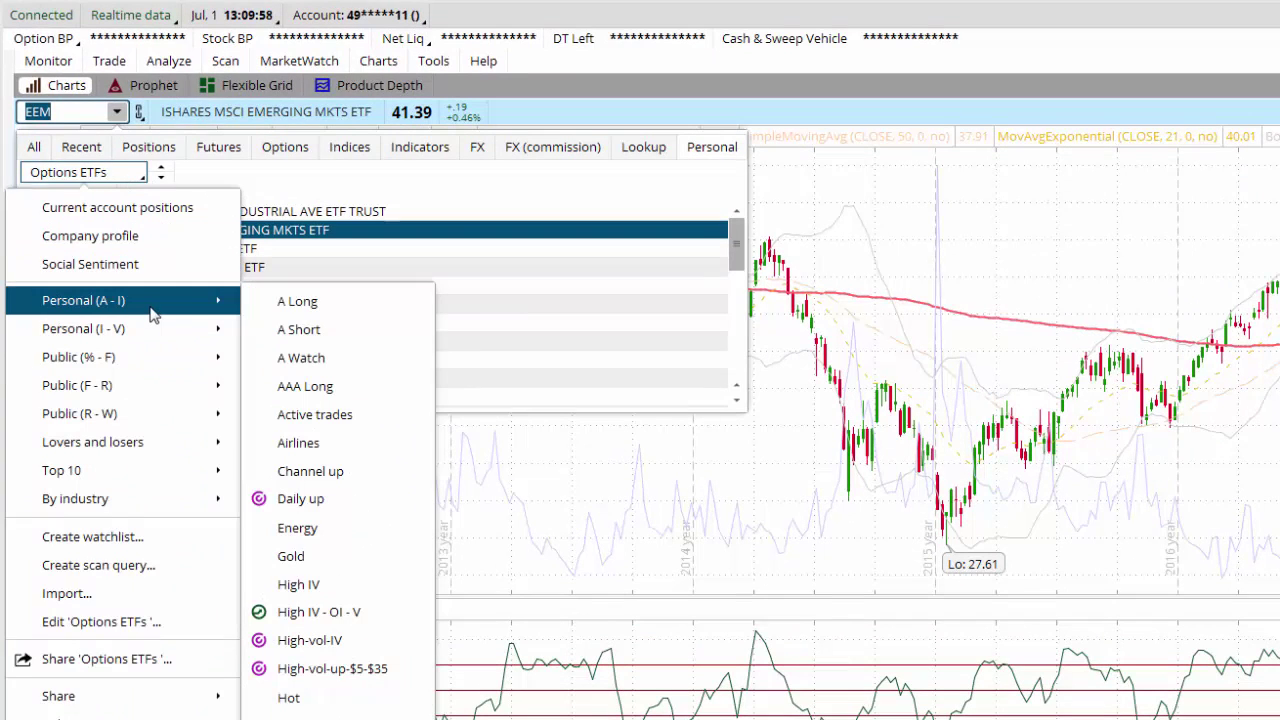
click(322, 363)
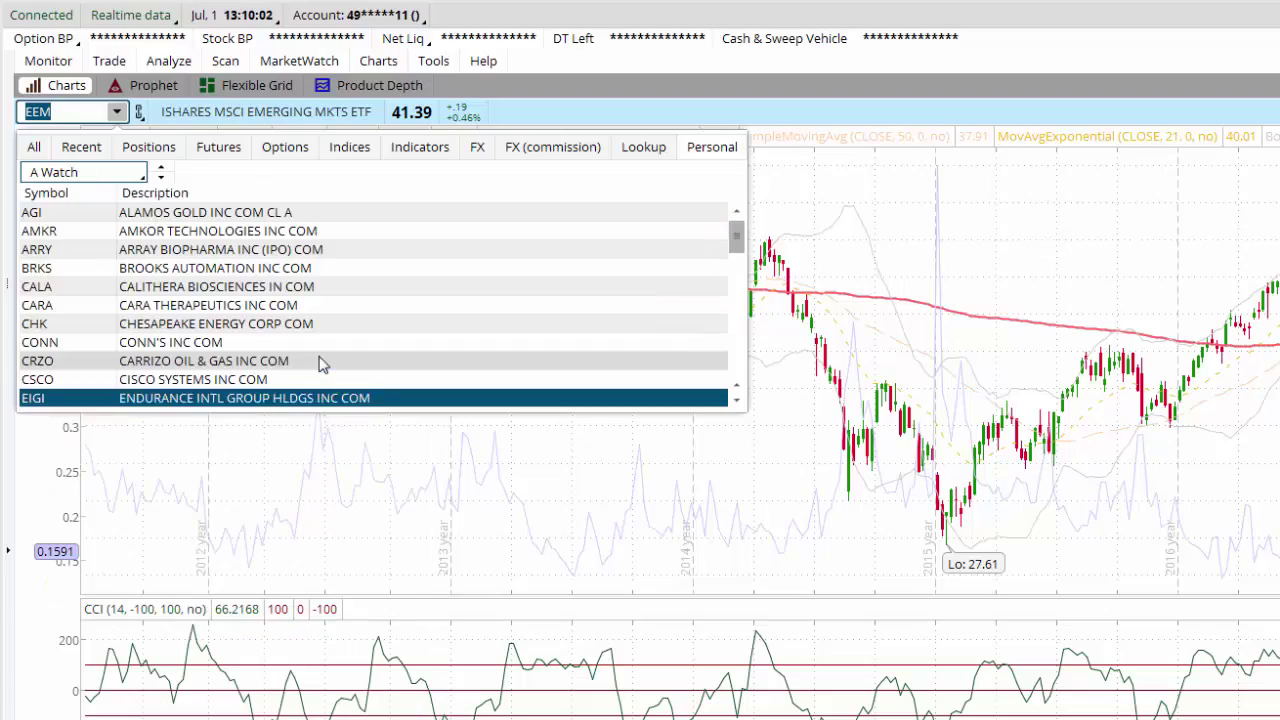
scroll(735, 237, up, 1)
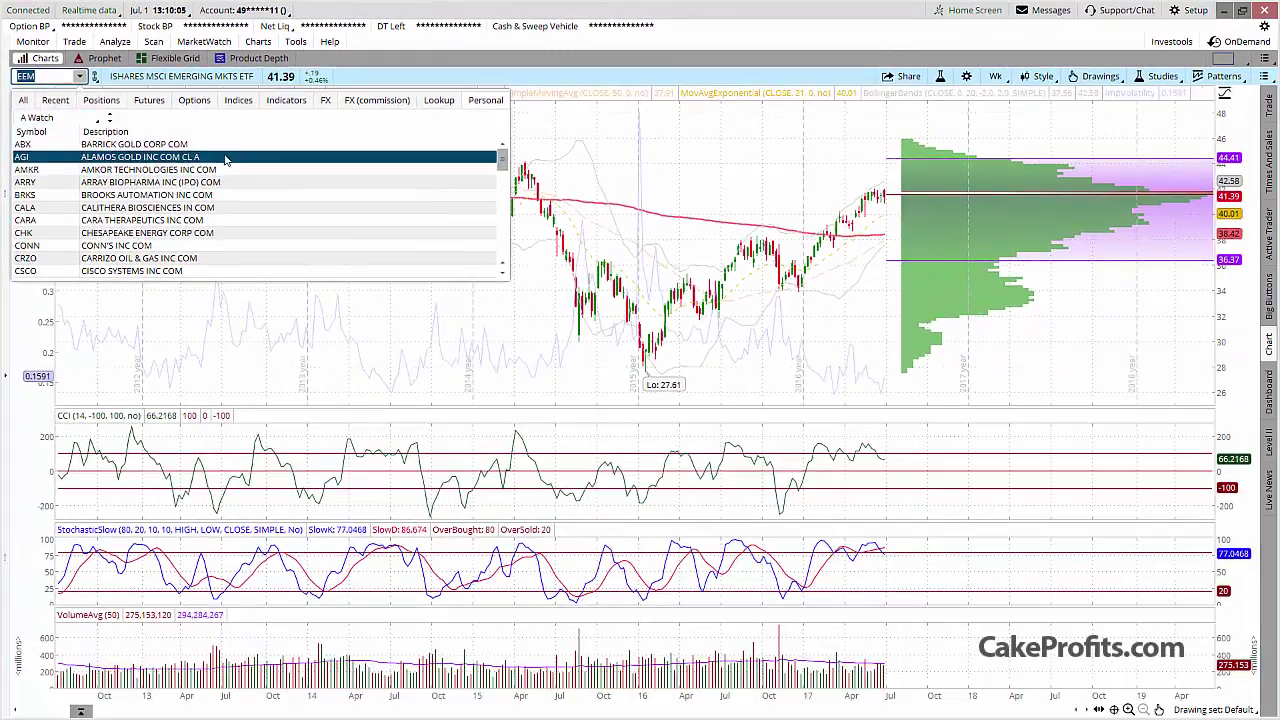
click(200, 230)
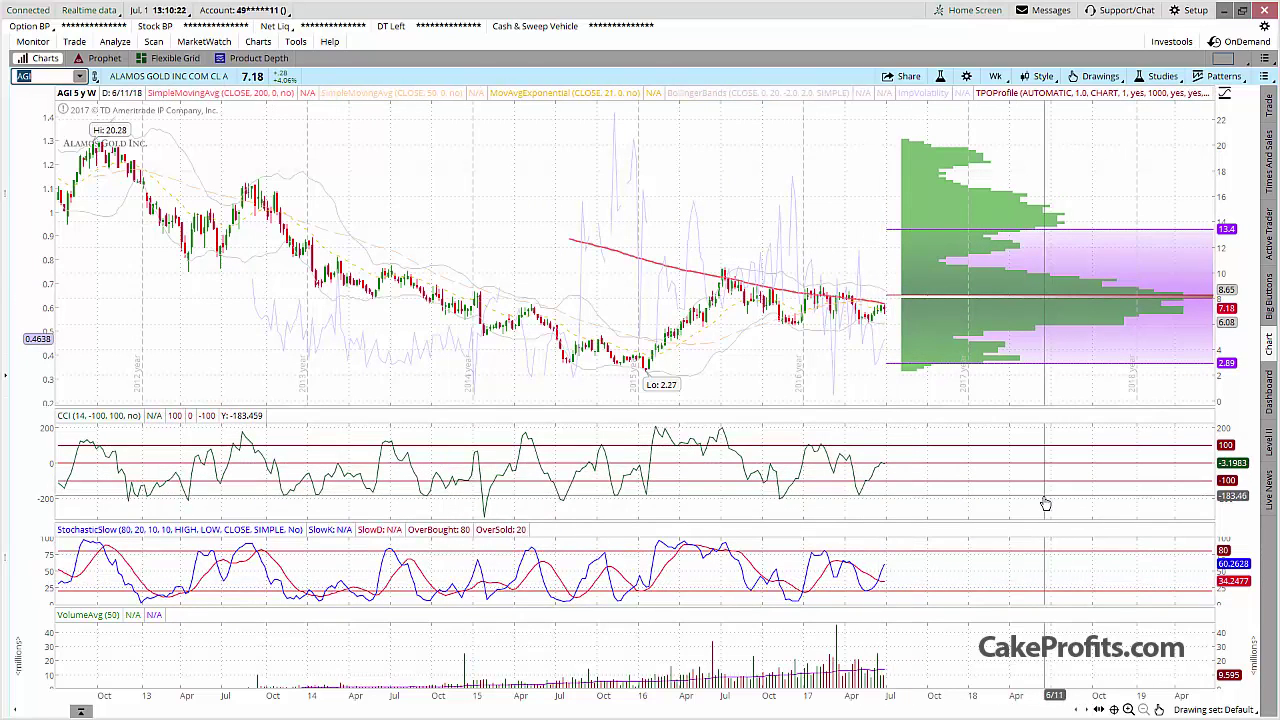
- Load the AMKR chart from the A Watch list to view it with the same studies
key(Down)
key(Return)
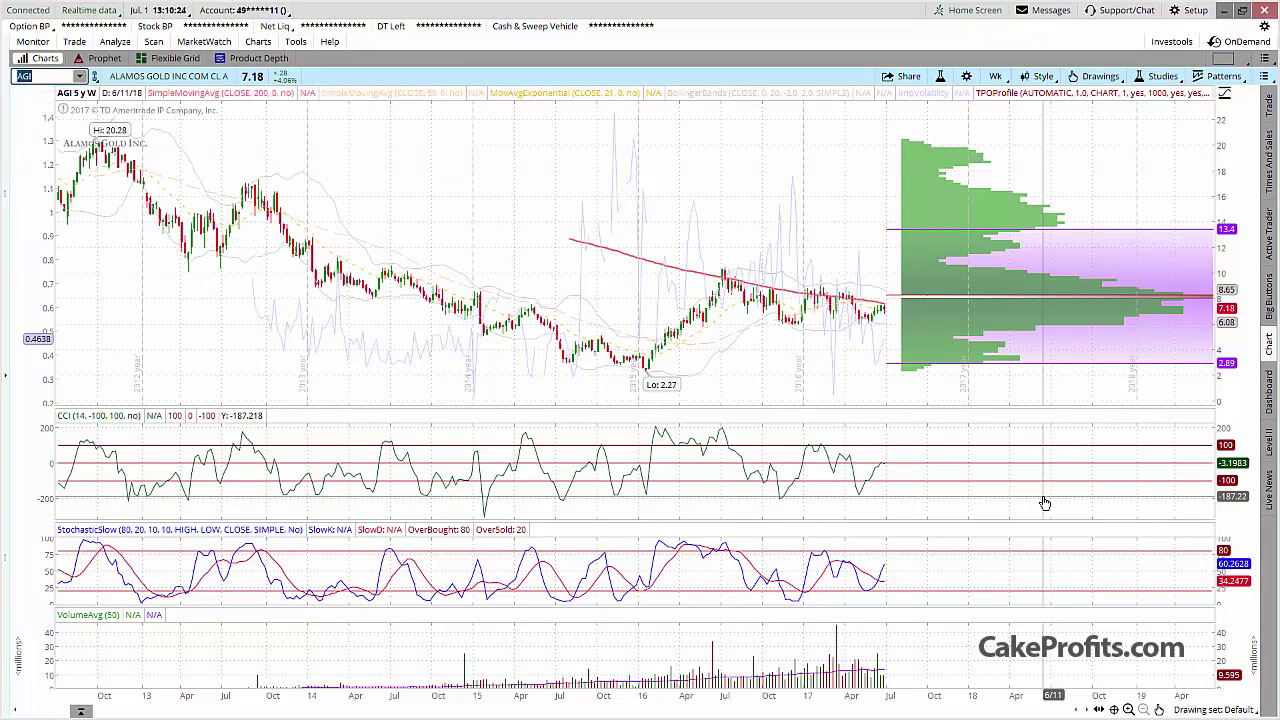
key(Down)
key(Down)
key(Return)
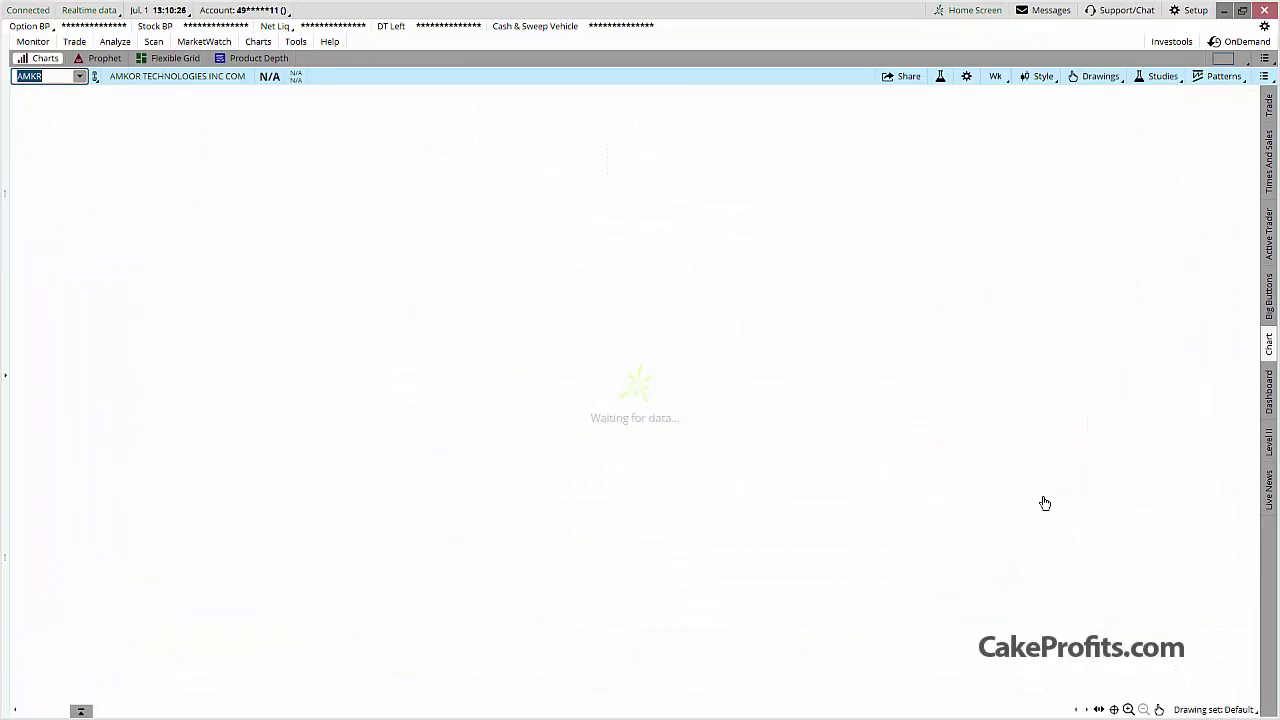
key(Down)
key(Down)
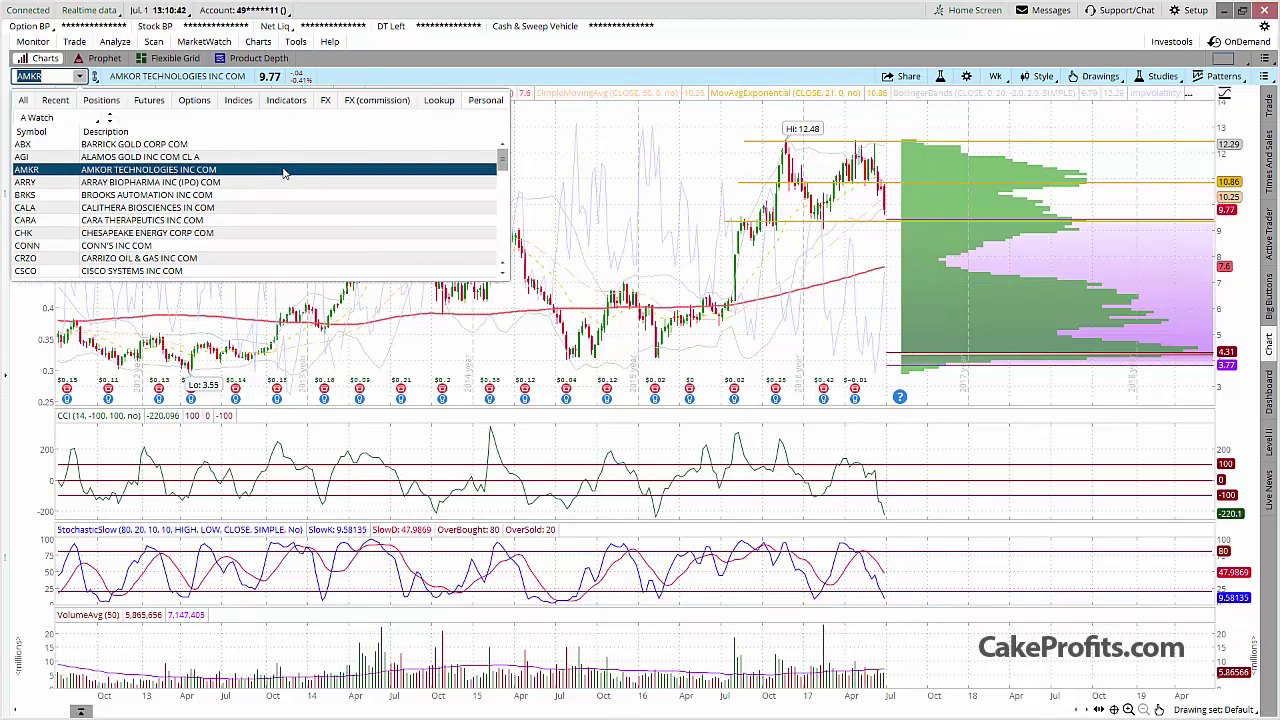
click(253, 170)
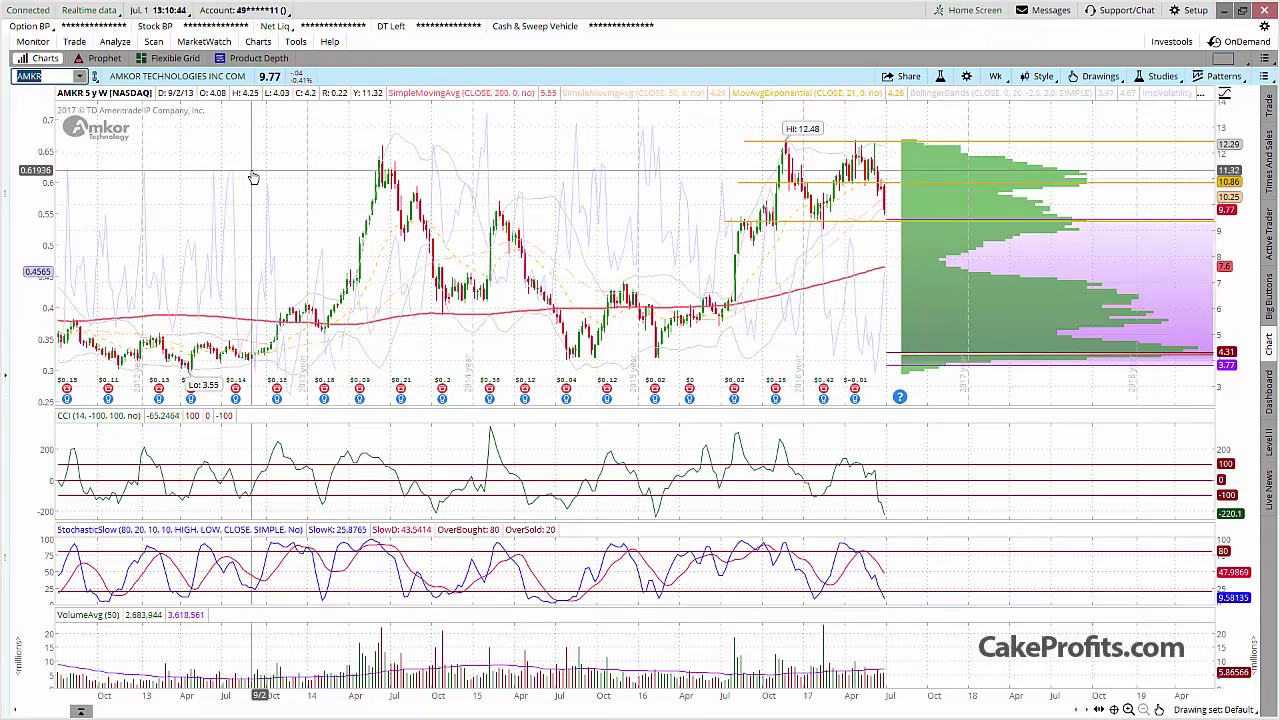
- Step down through the A Watch symbols from ARRY to GPK, examining each weekly chart with its studies
key(Down)
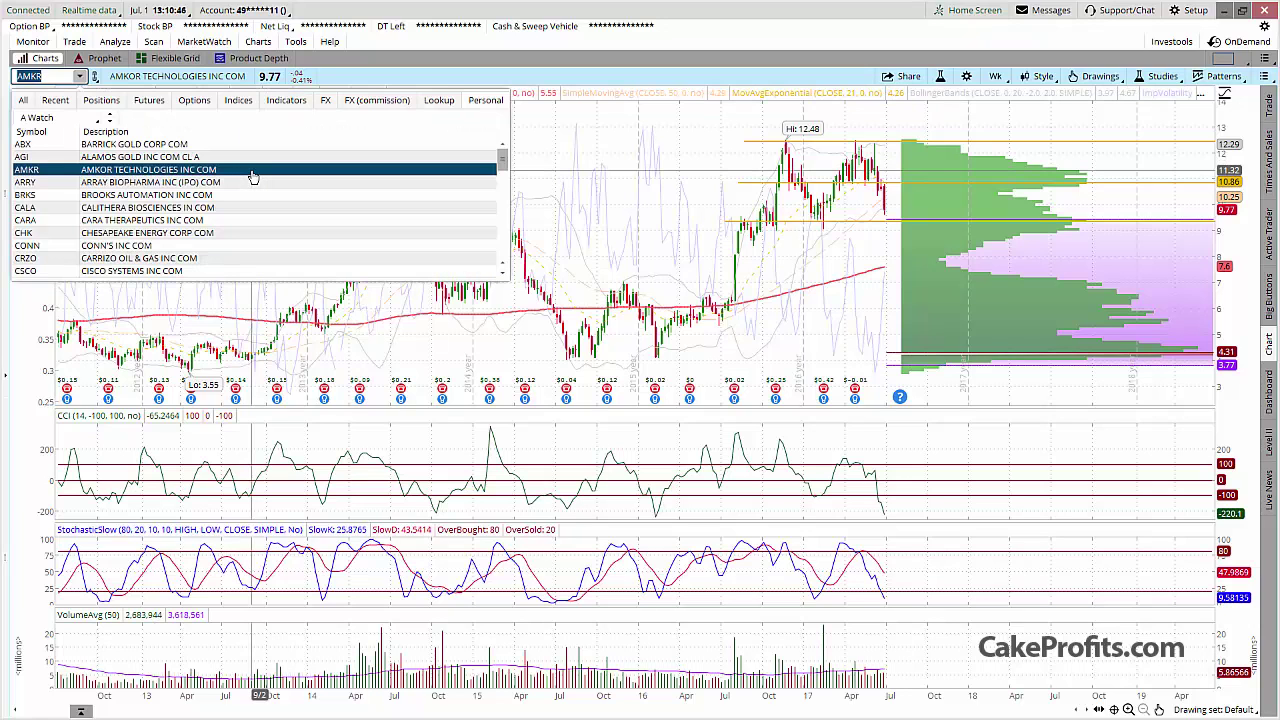
key(Down)
key(Down)
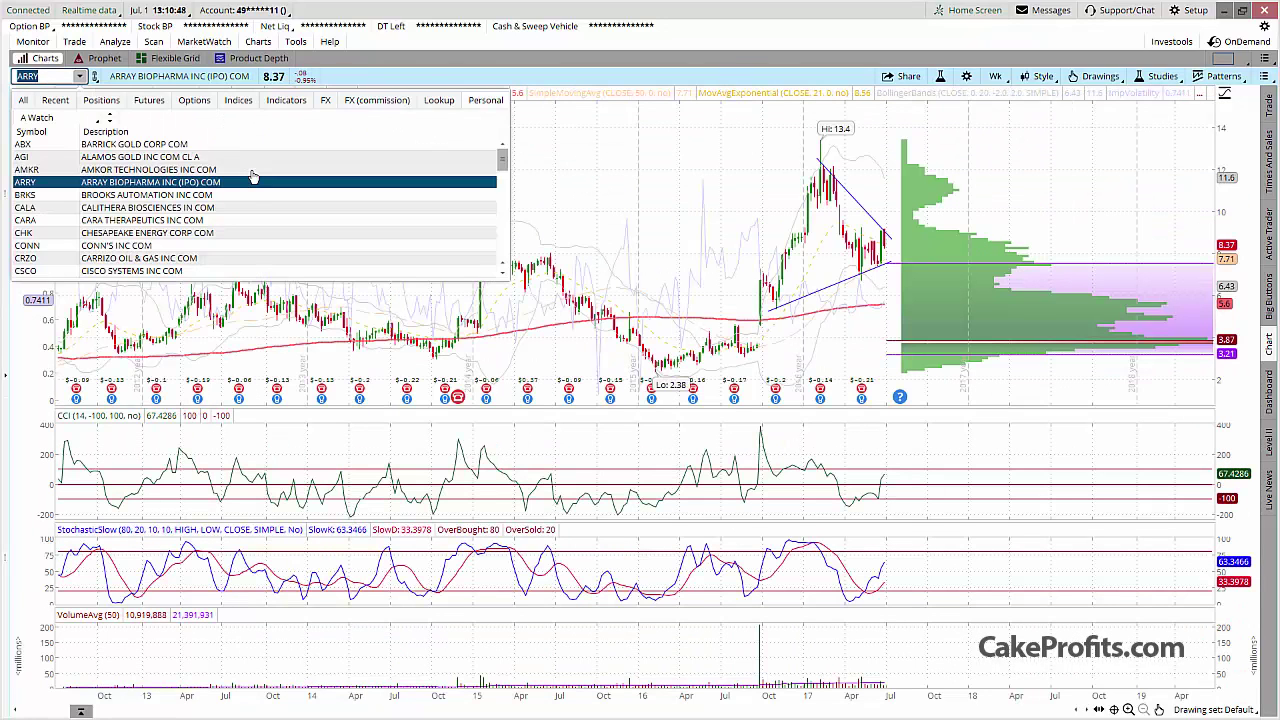
key(Down)
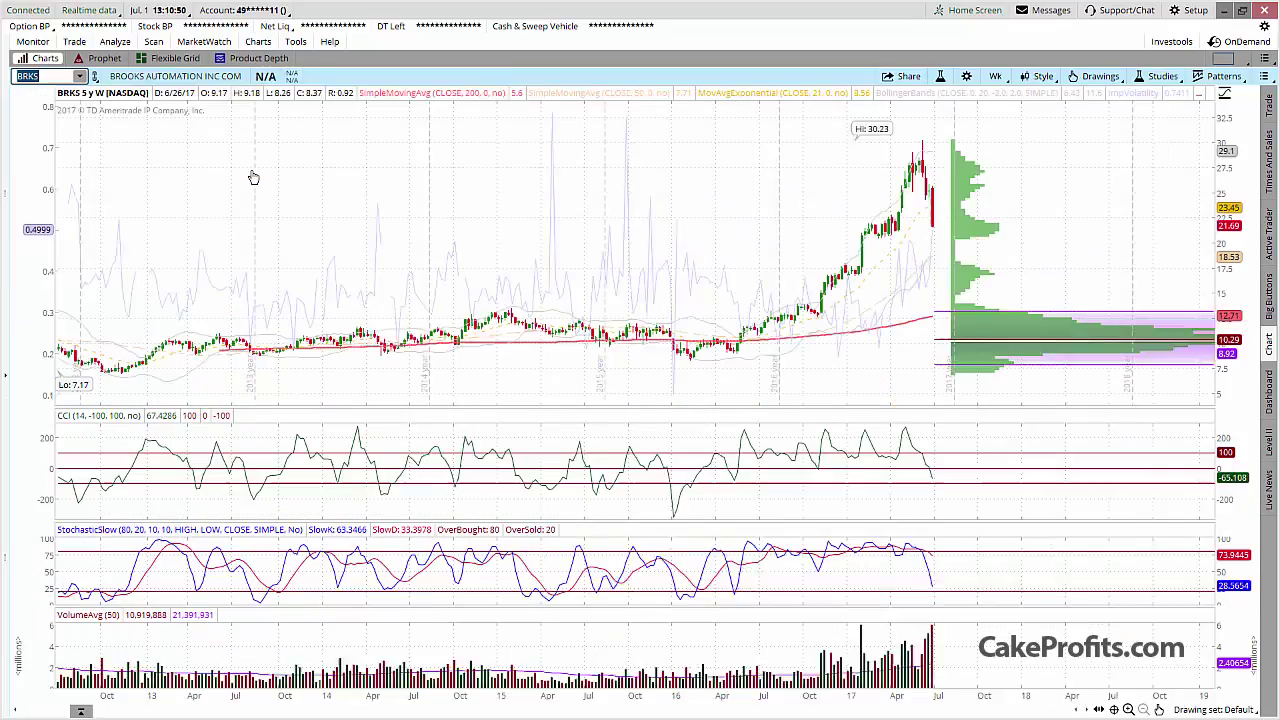
key(Down)
key(Down)
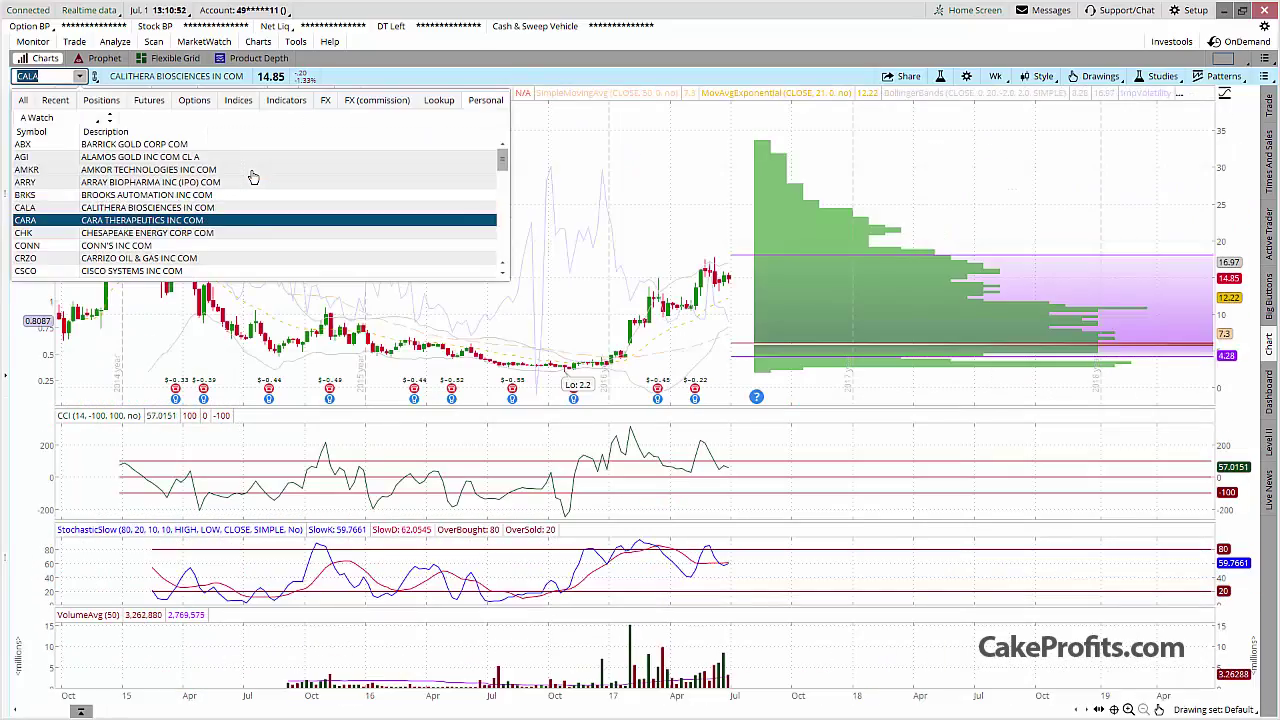
key(Down)
key(Down)
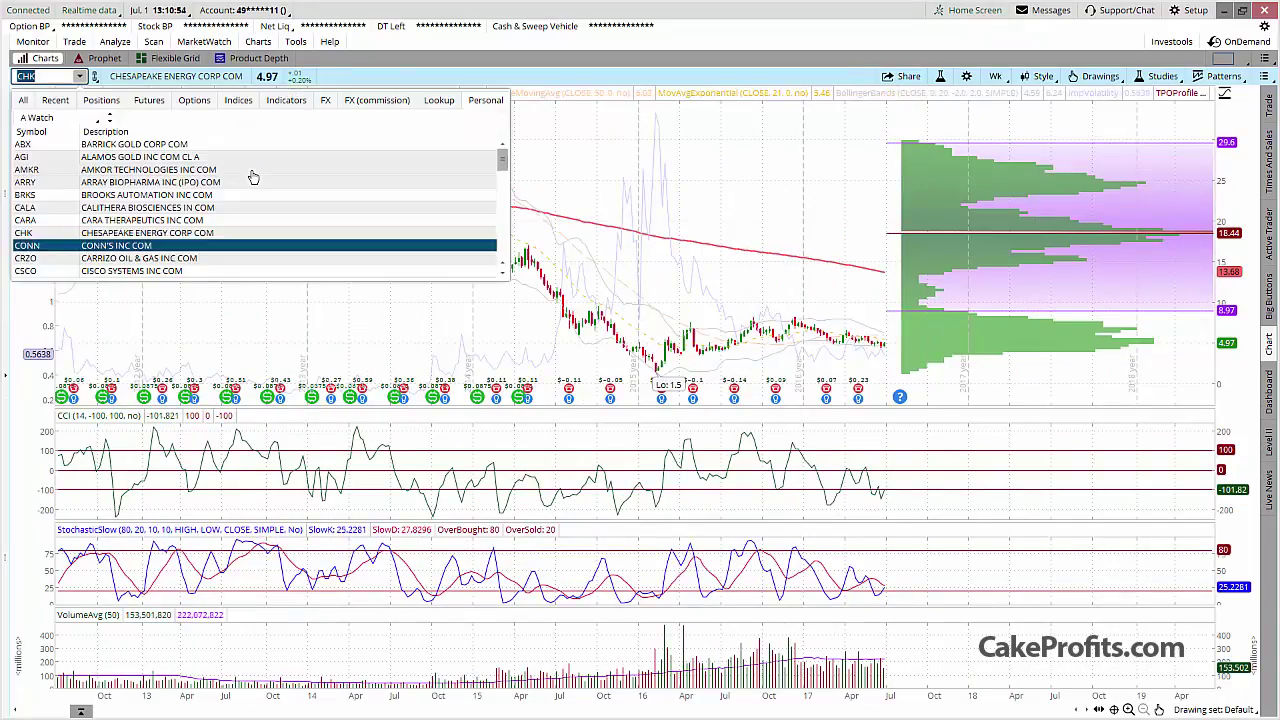
key(Down)
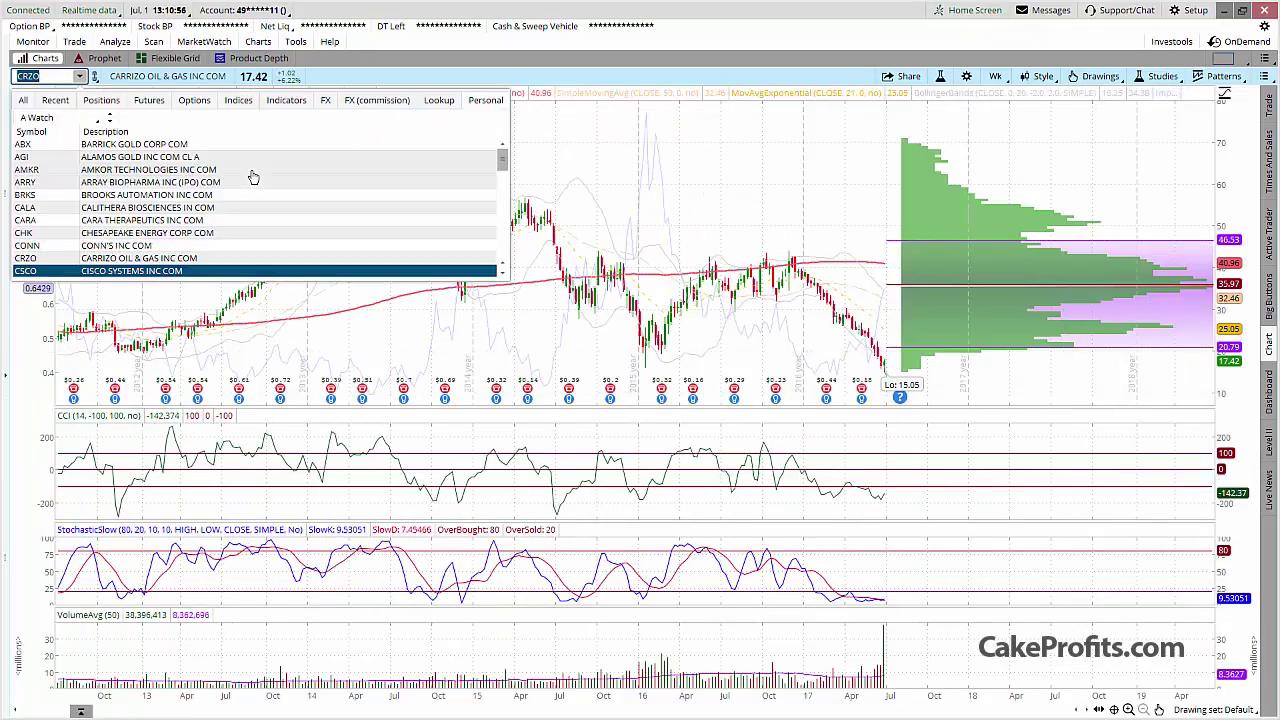
key(Down)
key(Down)
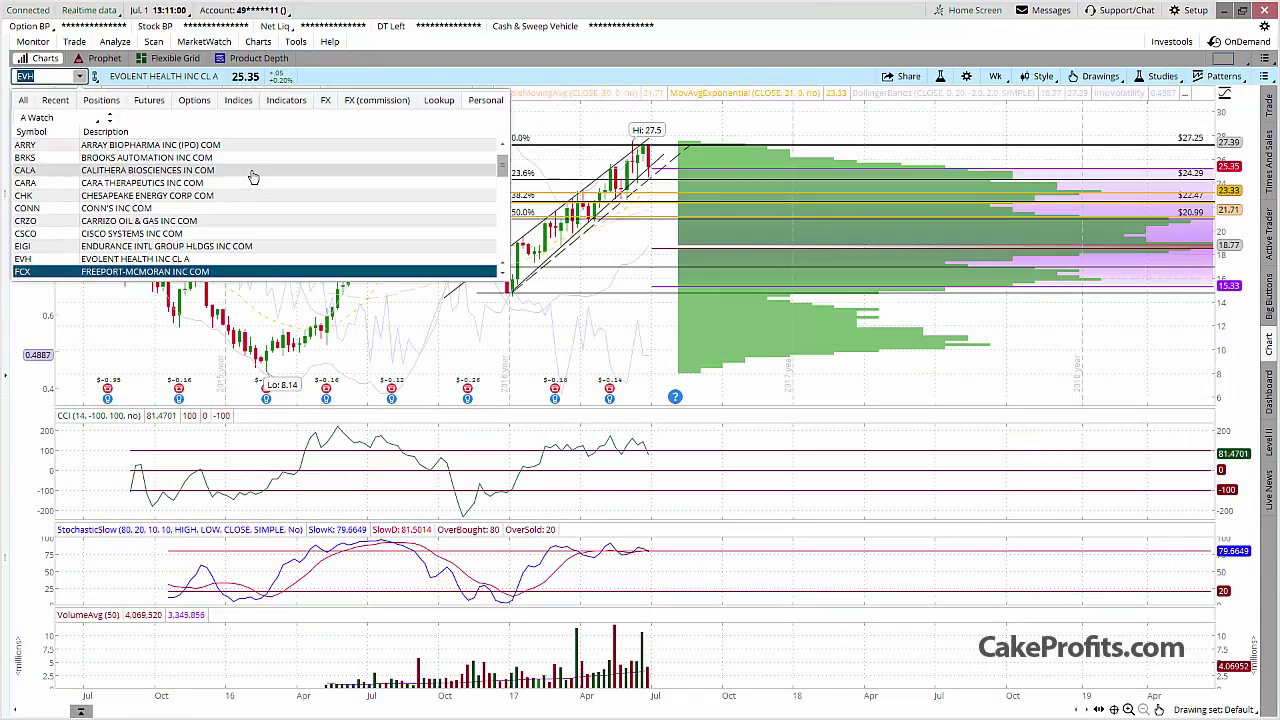
key(Down)
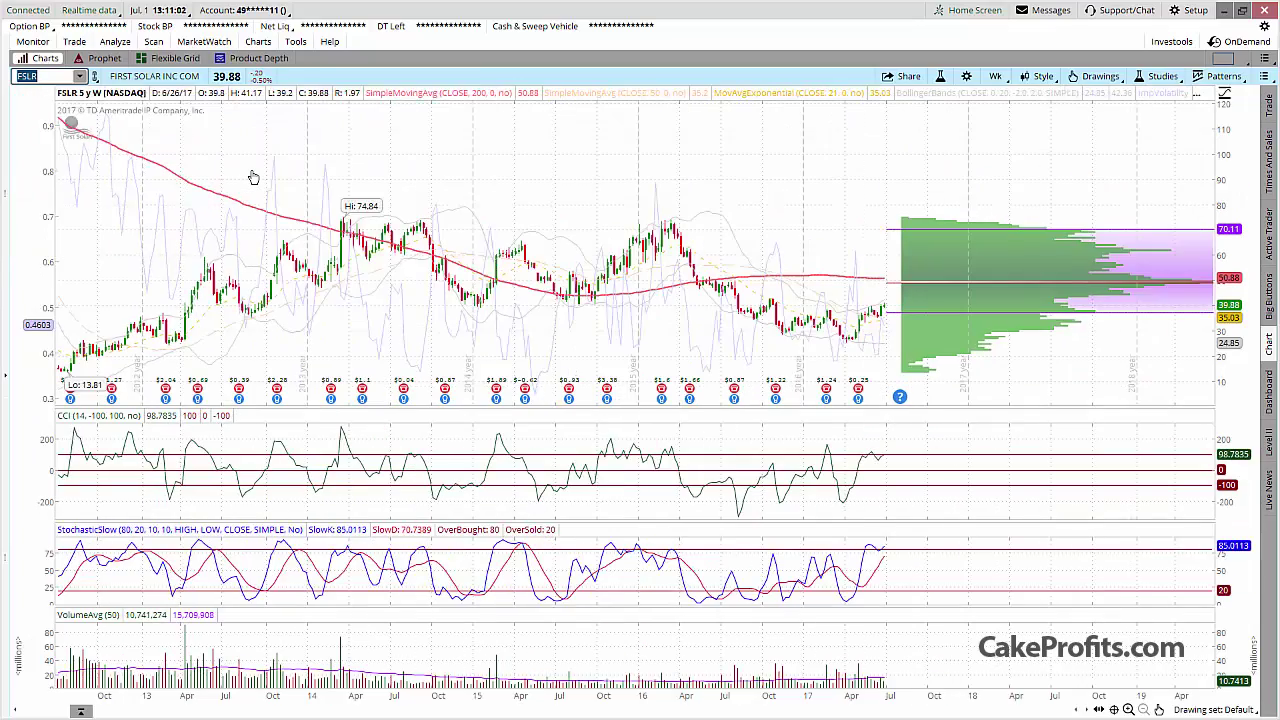
key(Down)
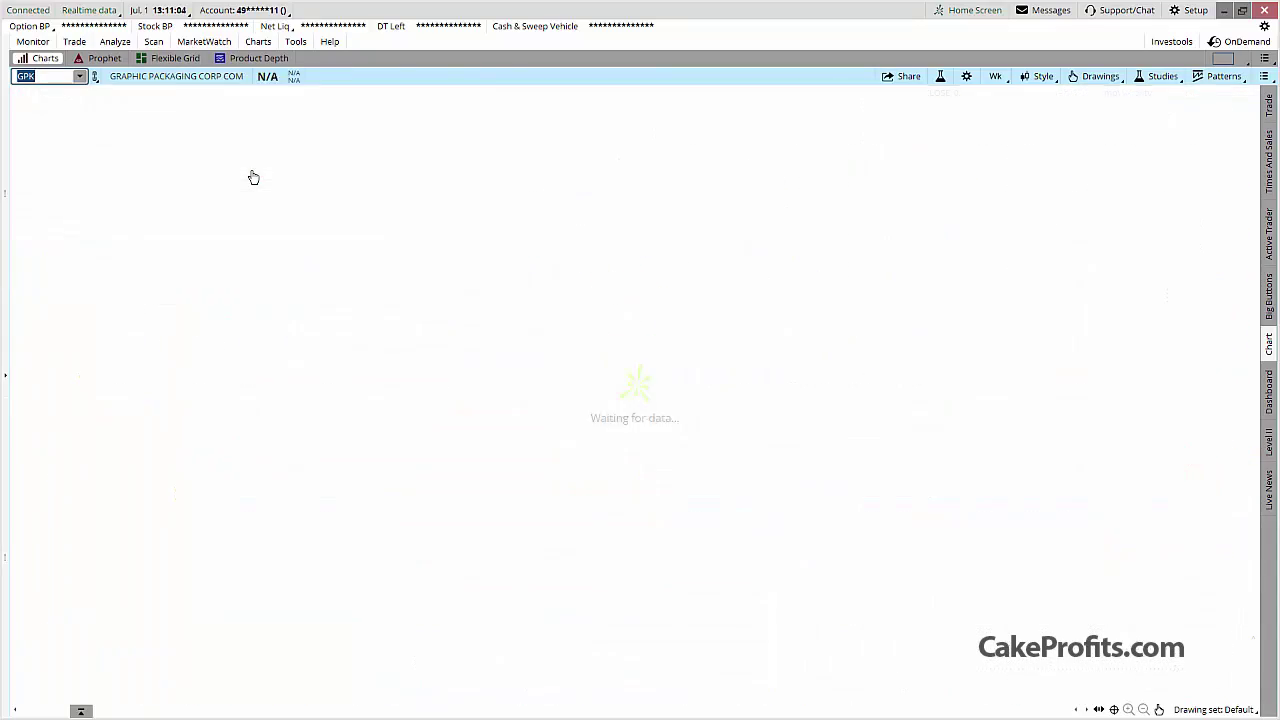
- Step down through the A Watch symbols from GSM to KBH, examining each weekly chart with its studies
key(Down)
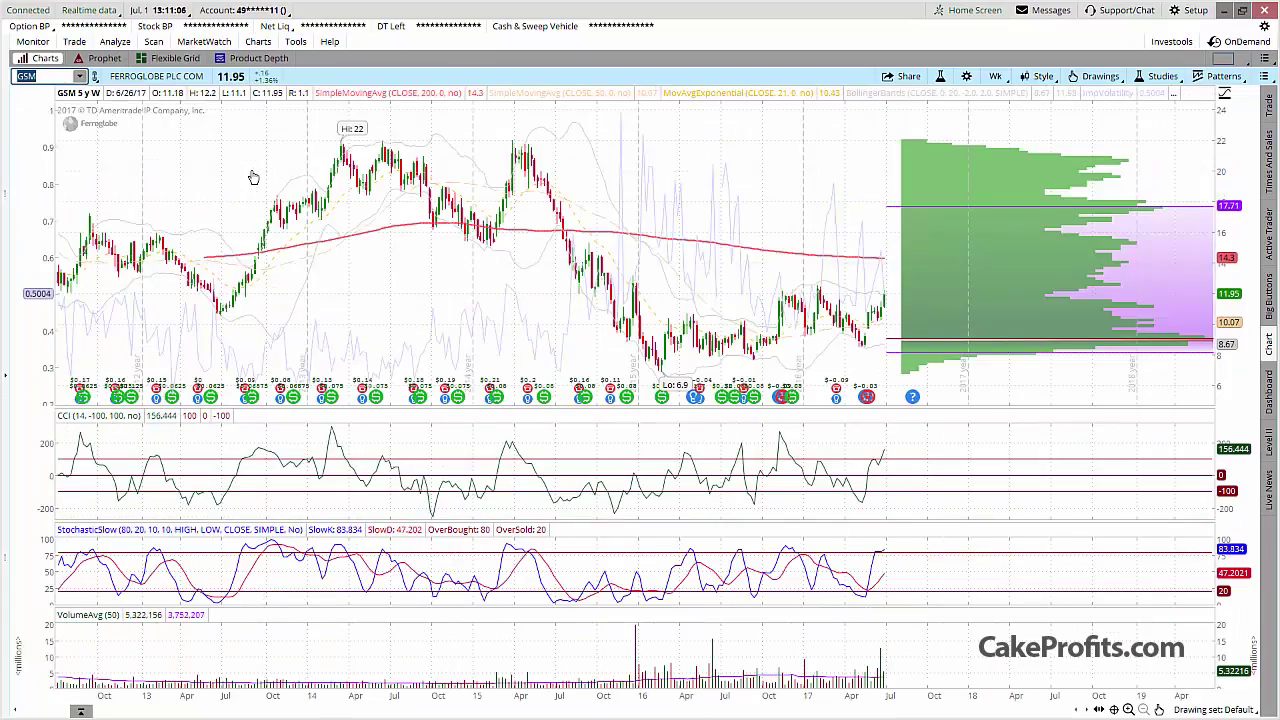
key(Down)
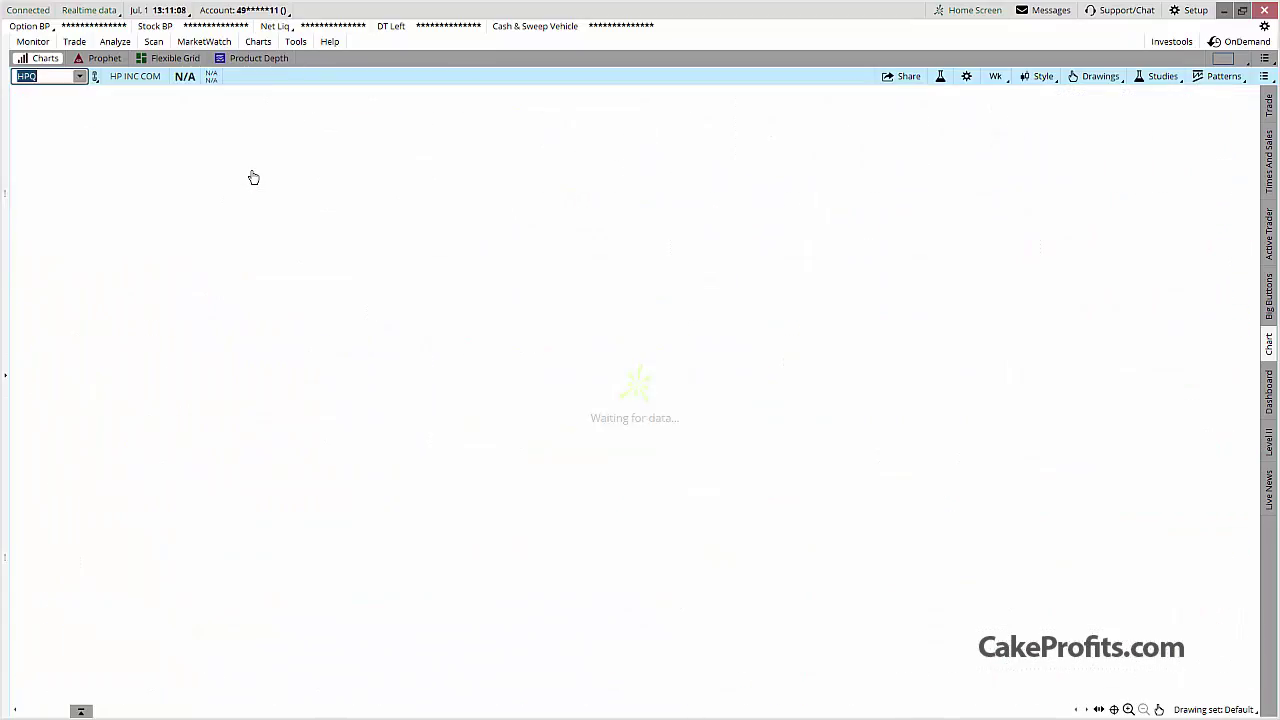
key(Down)
key(Down)
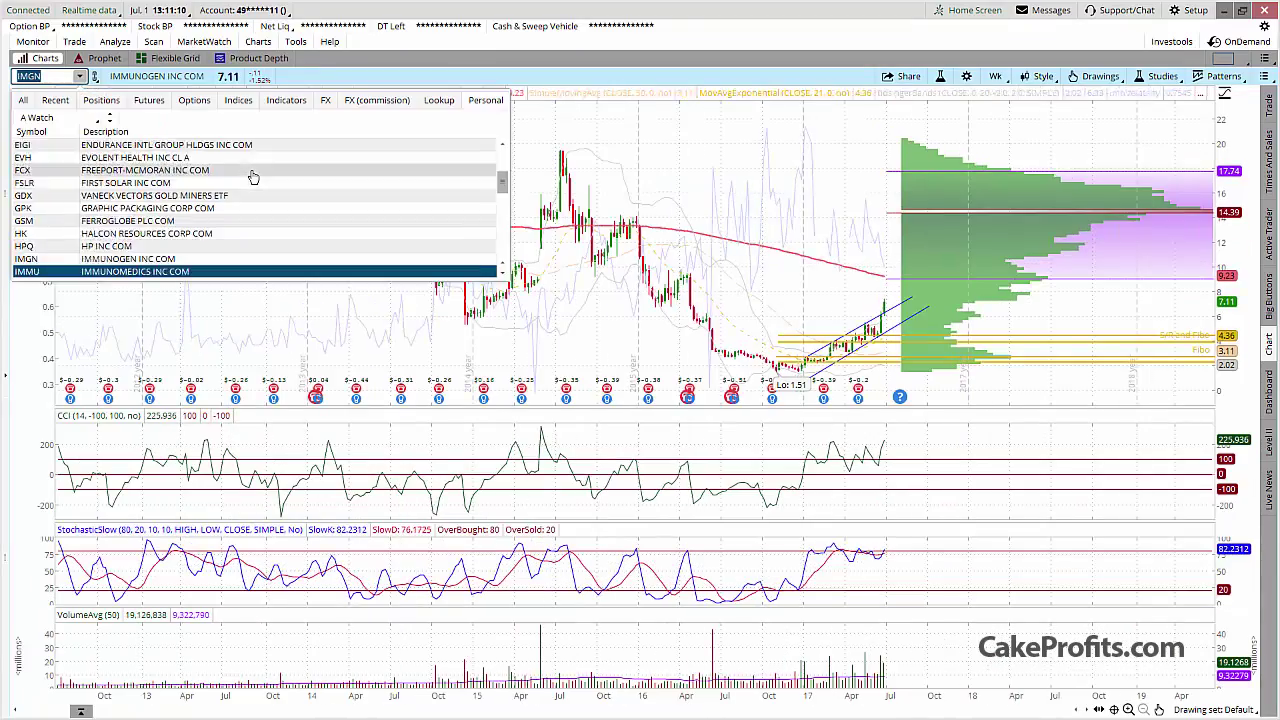
key(Down)
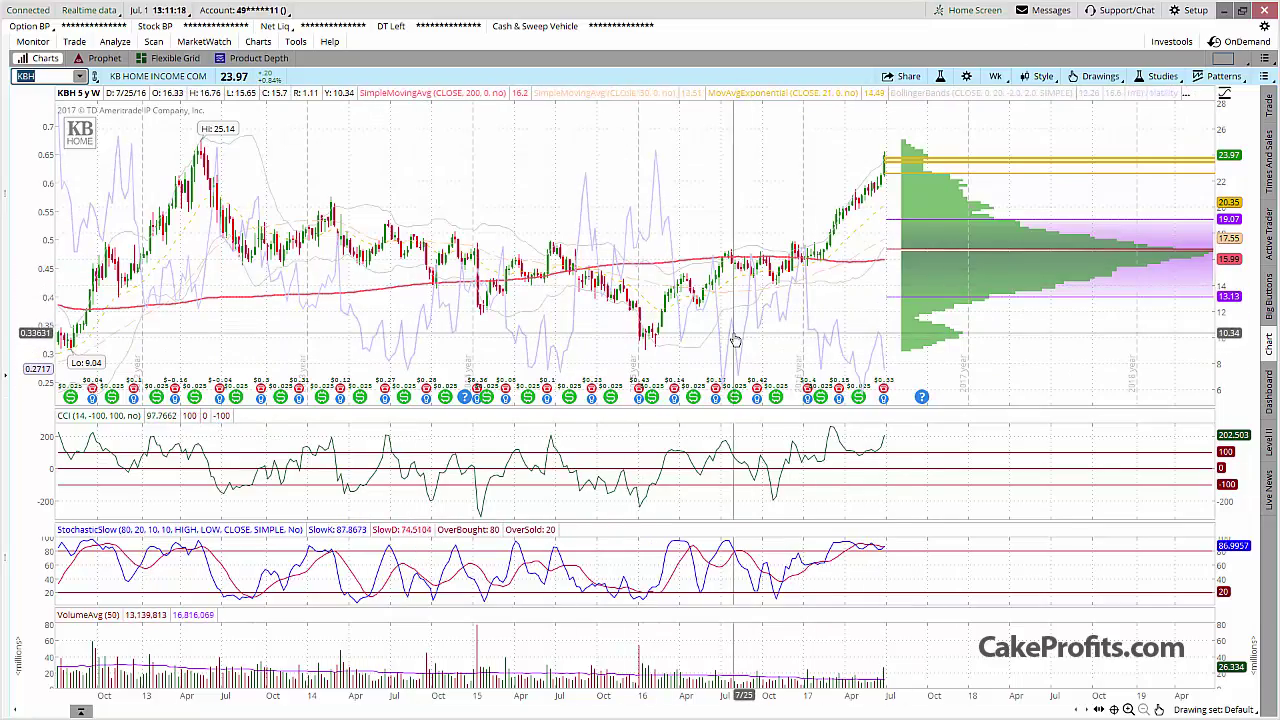
click(1174, 82)
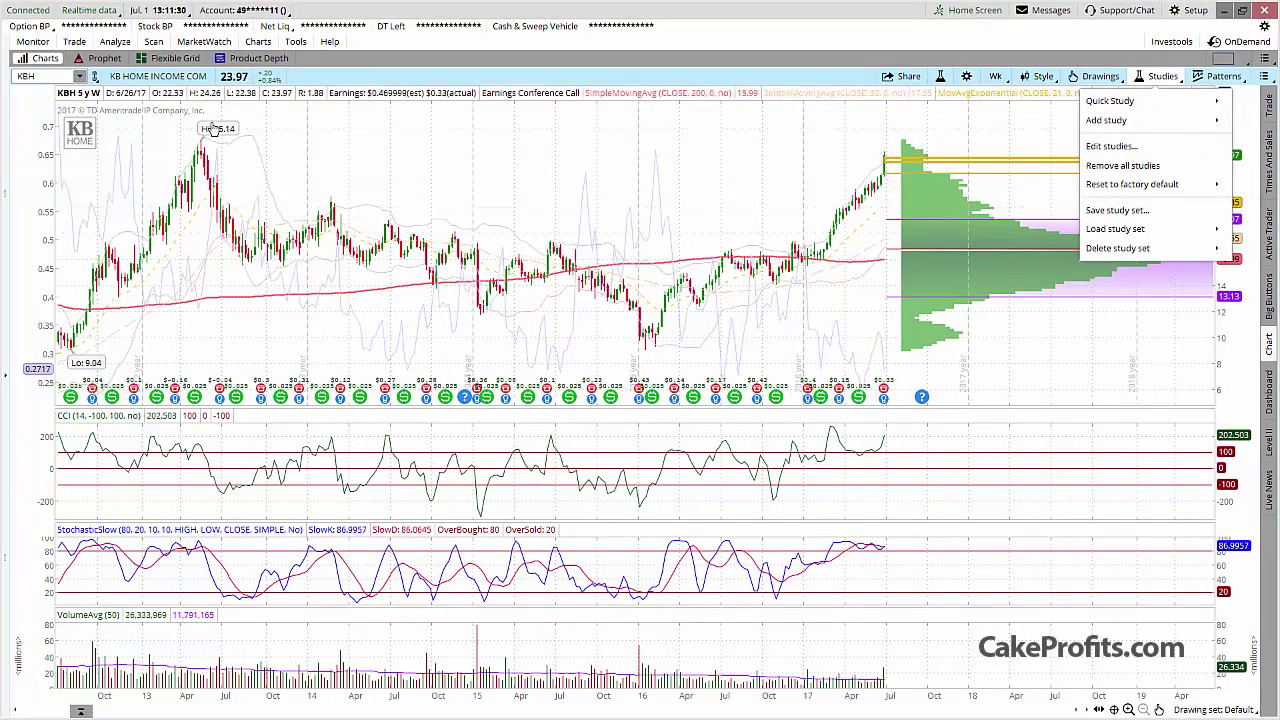
click(78, 76)
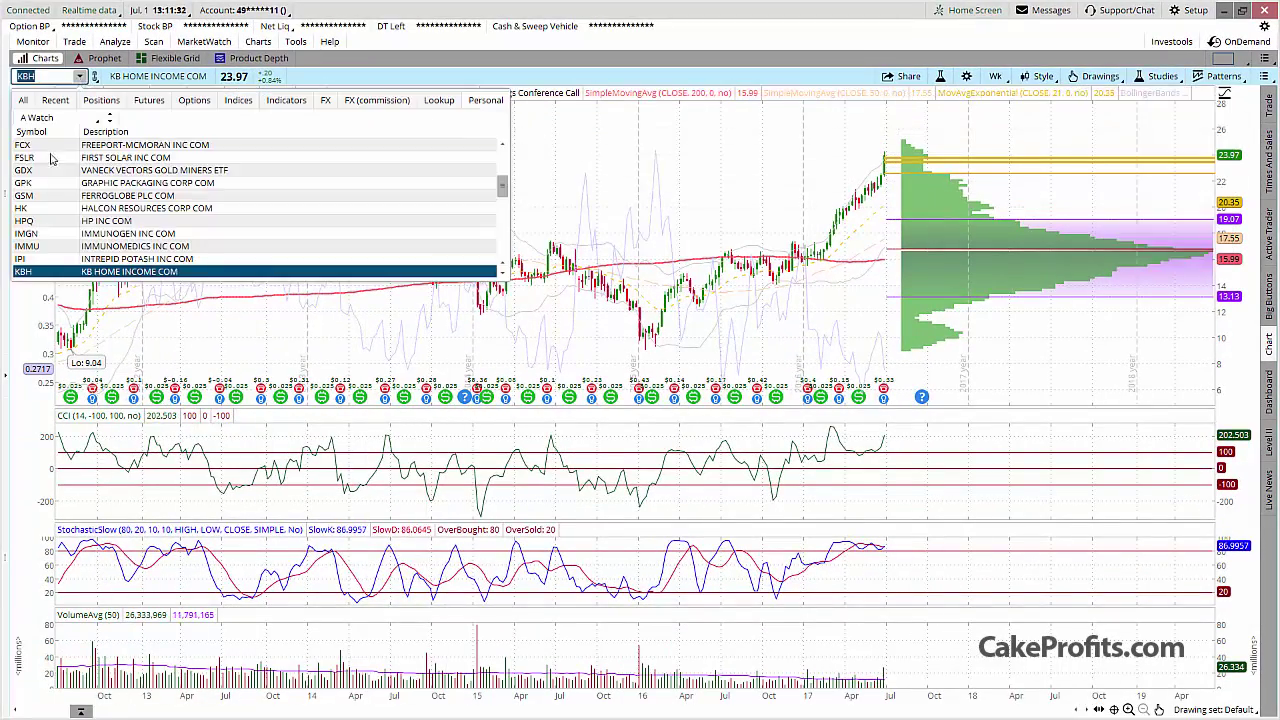
click(663, 52)
click(1160, 76)
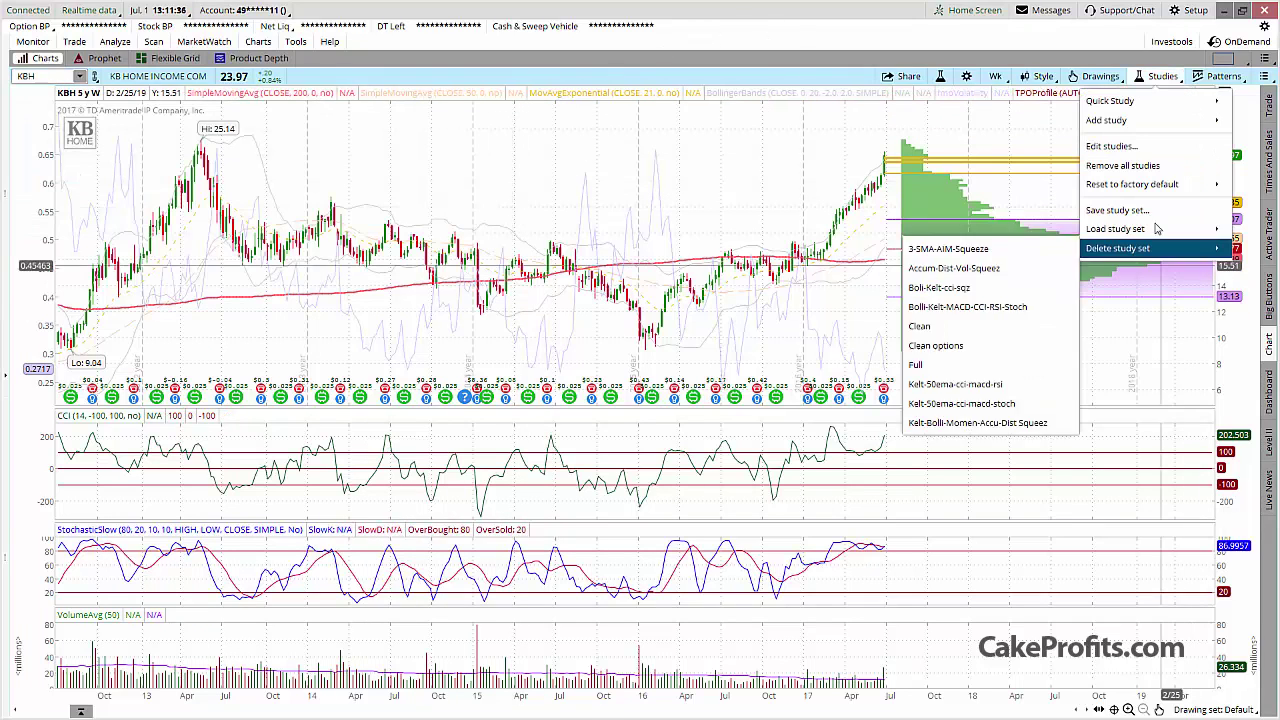
click(718, 157)
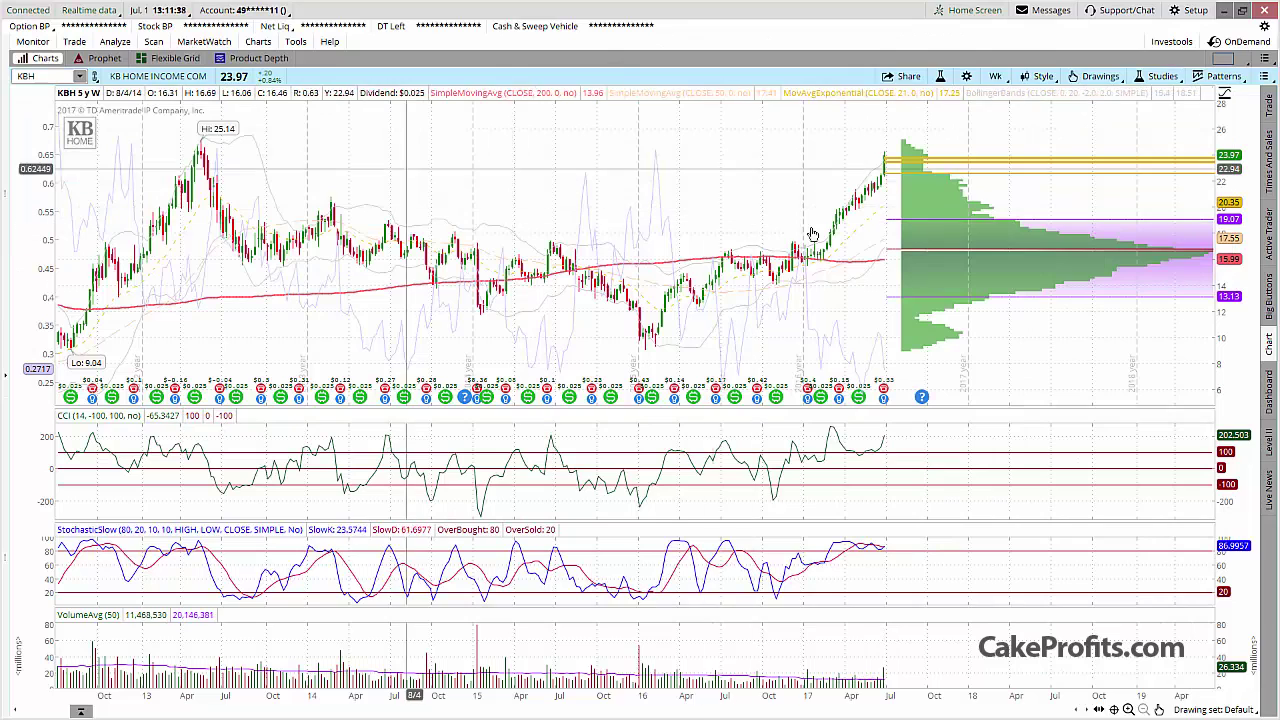